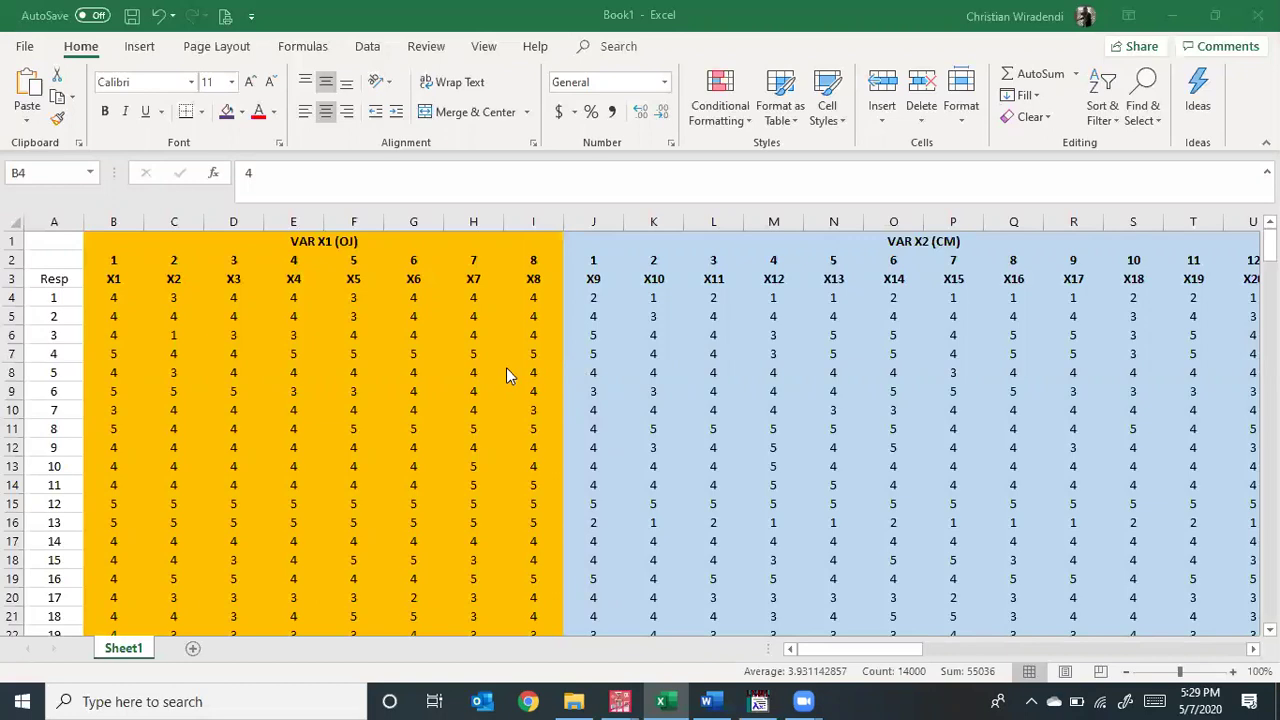
Step: Look through the questionnaire responses in Sheet1, across the variable blocks beginning with VAR X1 (OJ) and down the respondent rows
{"action": "scroll", "coordinate": [504, 366], "scroll_direction": "down", "scroll_amount": 1}
{"action": "scroll", "coordinate": [504, 366], "scroll_direction": "up", "scroll_amount": 1}
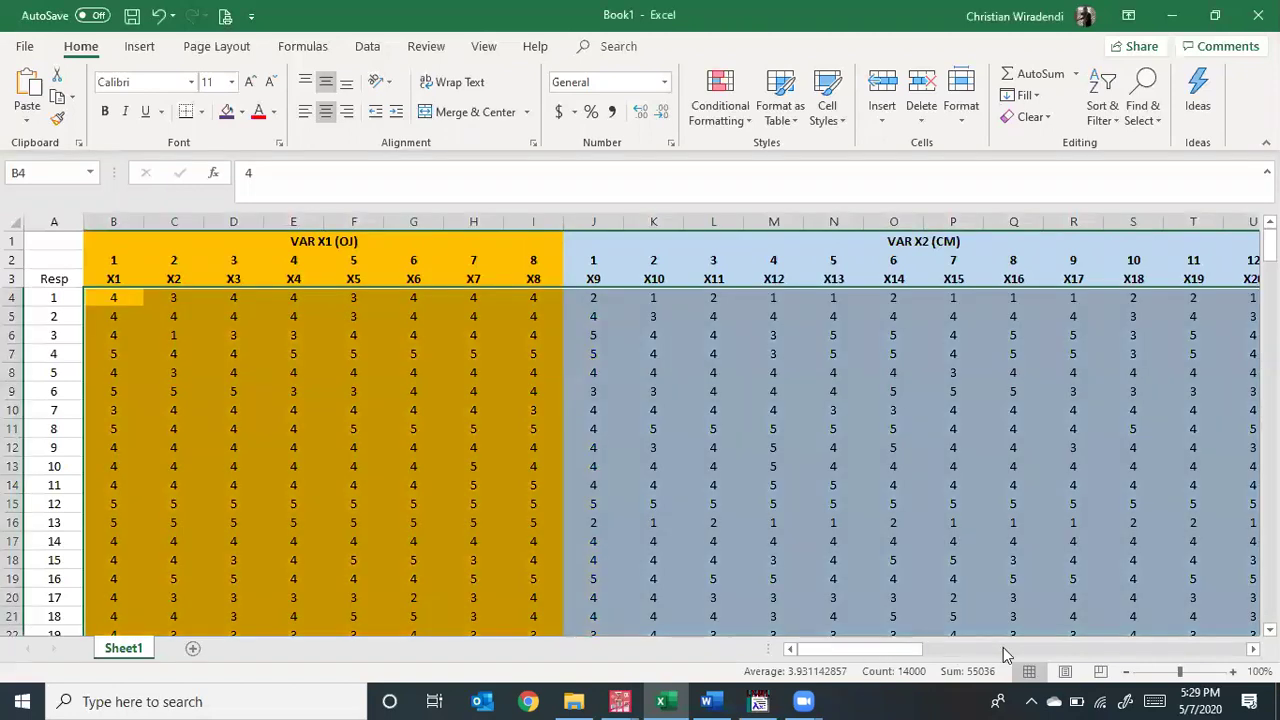
{"action": "left_click_drag", "start_coordinate": [907, 651], "coordinate": [840, 651]}
{"action": "left_click", "coordinate": [288, 369]}
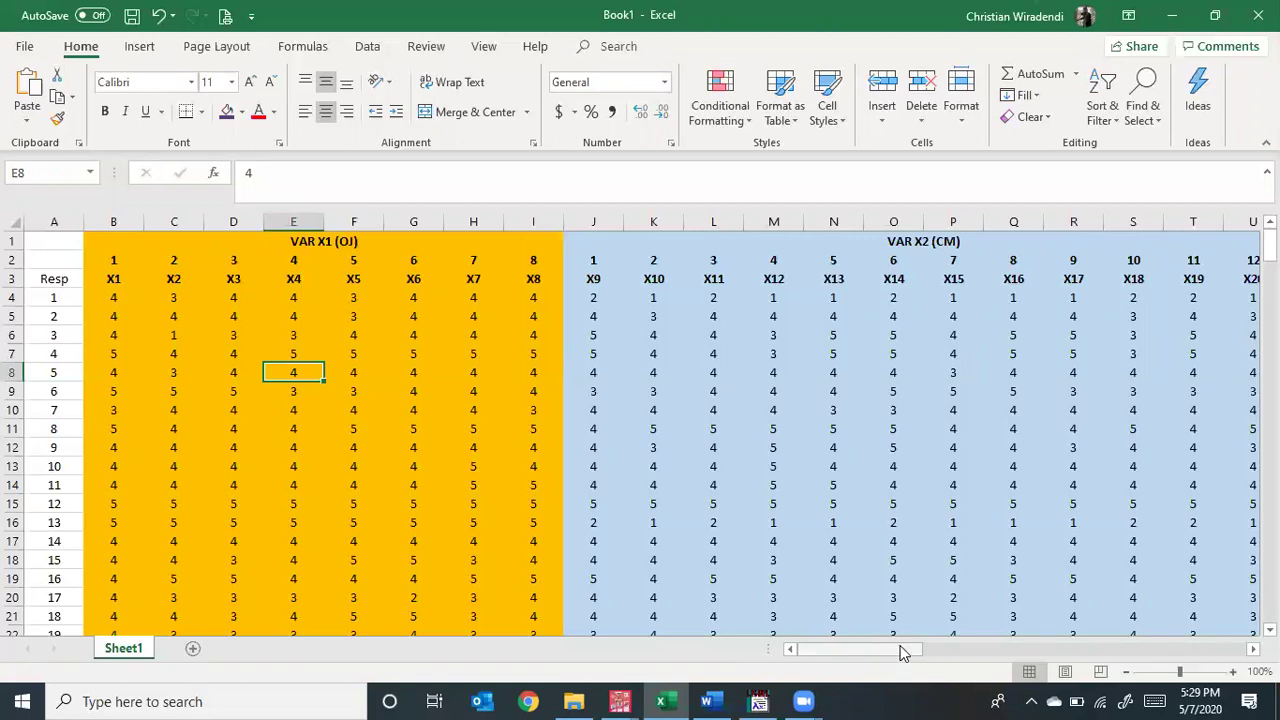
{"action": "left_click_drag", "start_coordinate": [902, 650], "coordinate": [668, 651]}
{"action": "left_click", "coordinate": [104, 284]}
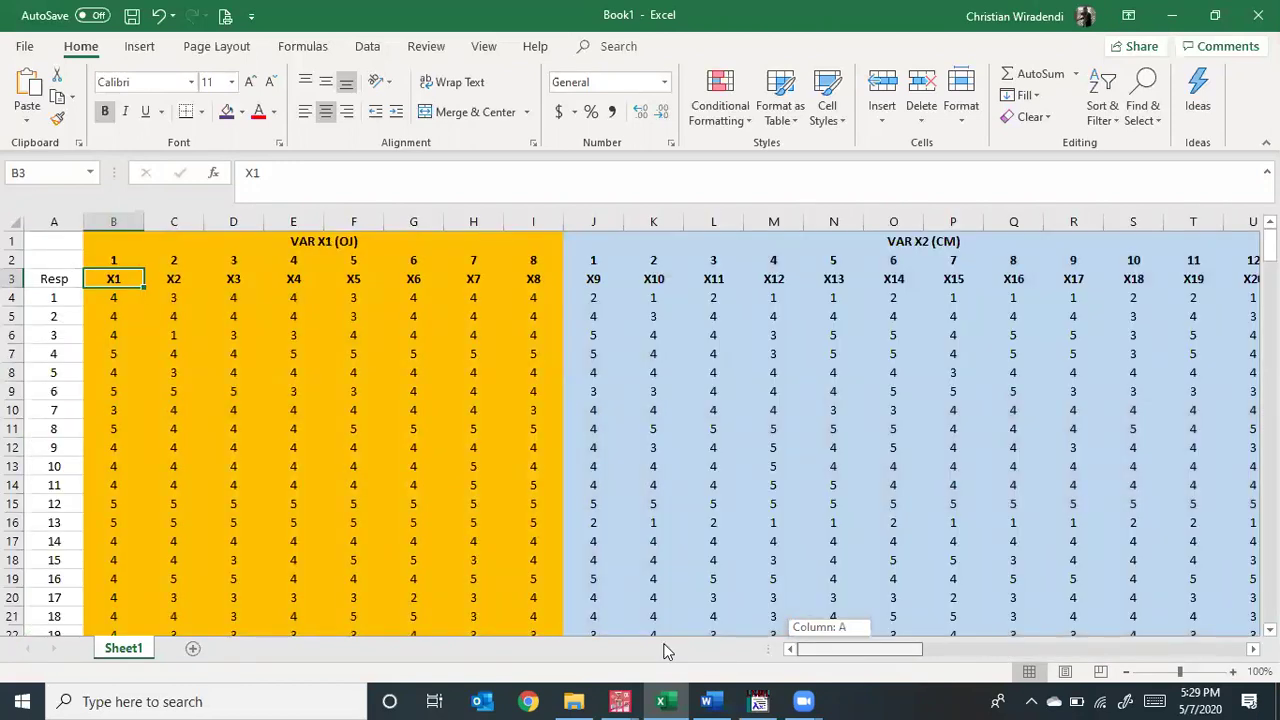
{"action": "left_click_drag", "start_coordinate": [748, 649], "coordinate": [937, 654]}
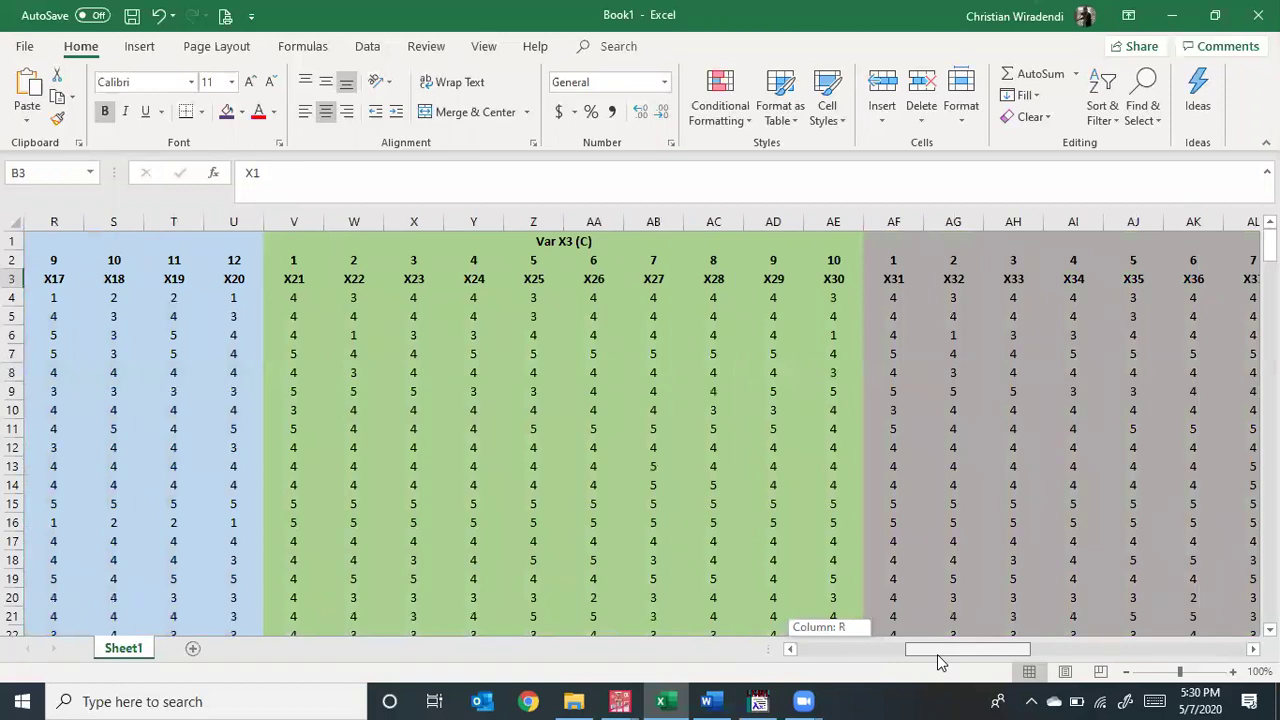
{"action": "left_click_drag", "start_coordinate": [937, 654], "coordinate": [714, 674]}
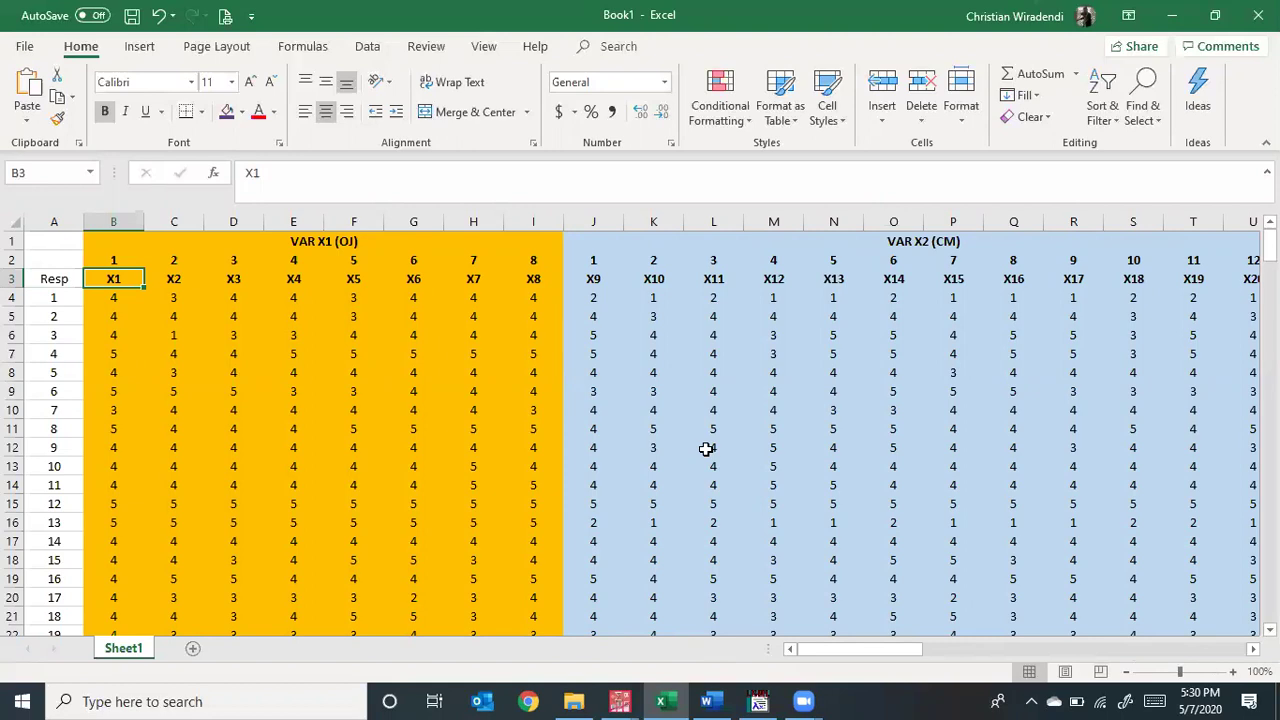
{"action": "scroll", "coordinate": [706, 449], "scroll_direction": "down", "scroll_amount": 11}
{"action": "scroll", "coordinate": [777, 486], "scroll_direction": "up", "scroll_amount": 11}
Step: Copy all questionnaire responses from B4 to BS203, without the header rows and the respondent column
{"action": "left_click", "coordinate": [118, 300]}
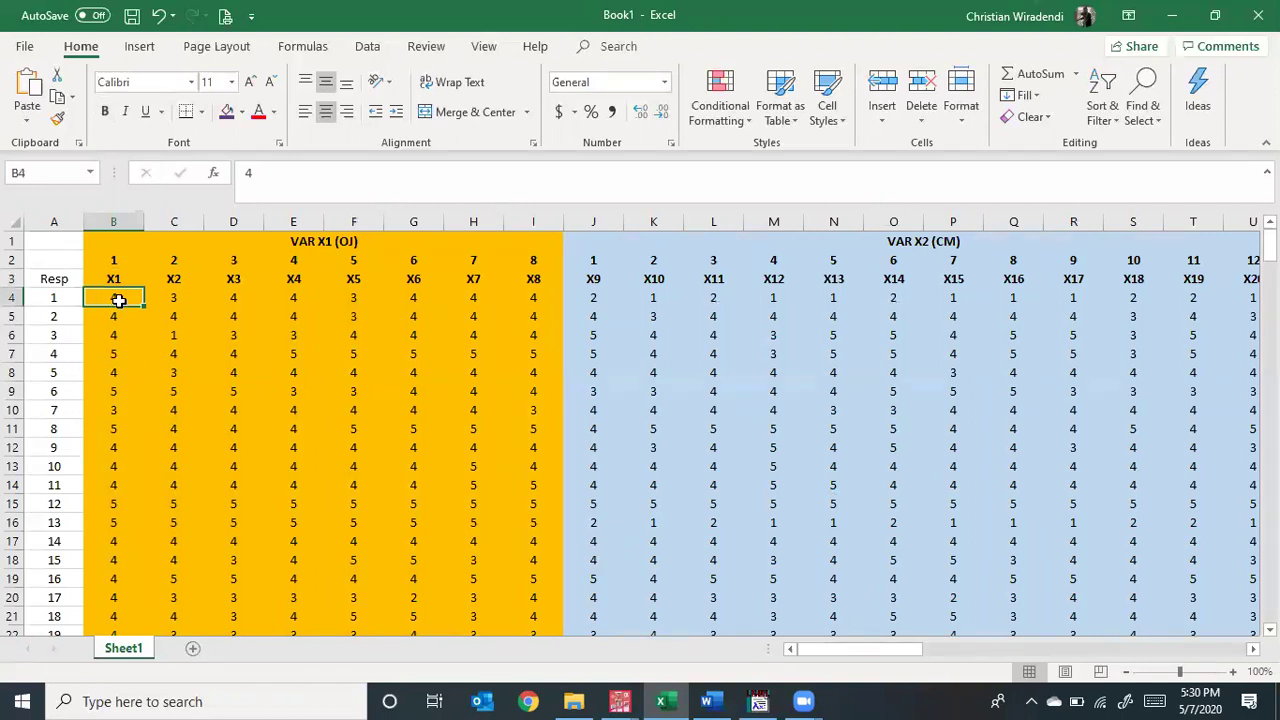
{"action": "key", "text": "ctrl+shift+Right"}
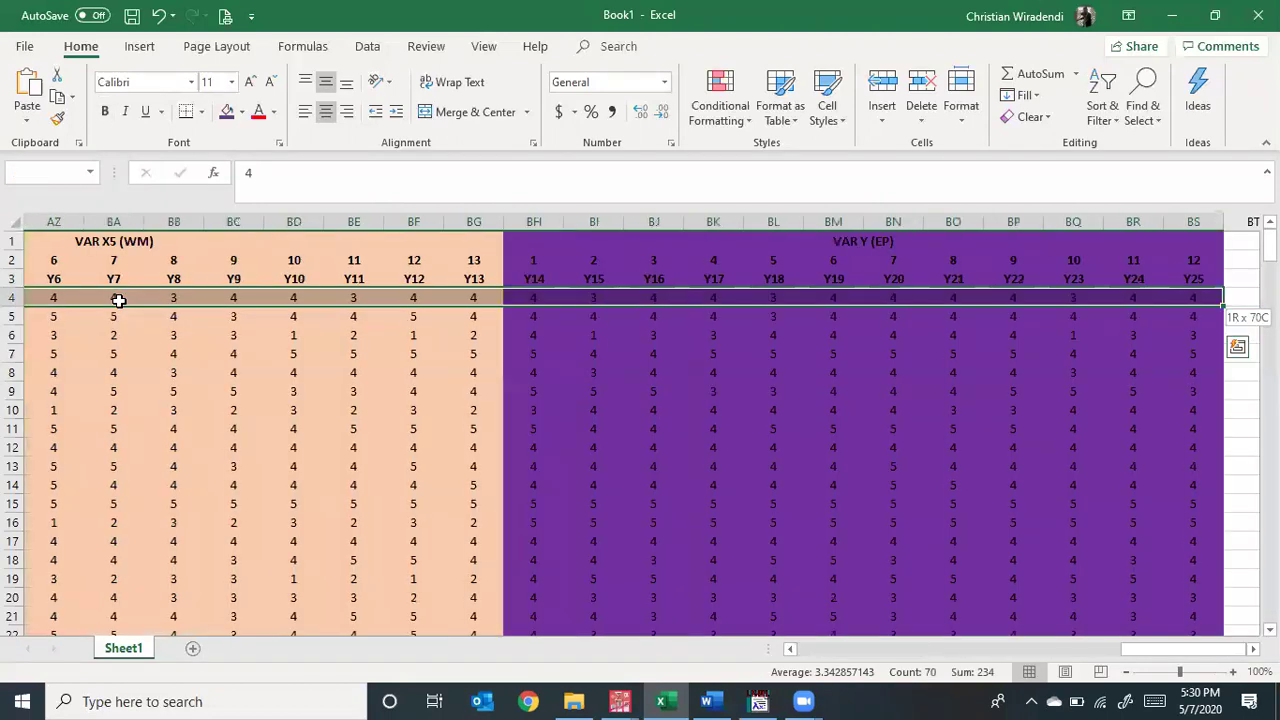
{"action": "key", "text": "ctrl+shift+Down"}
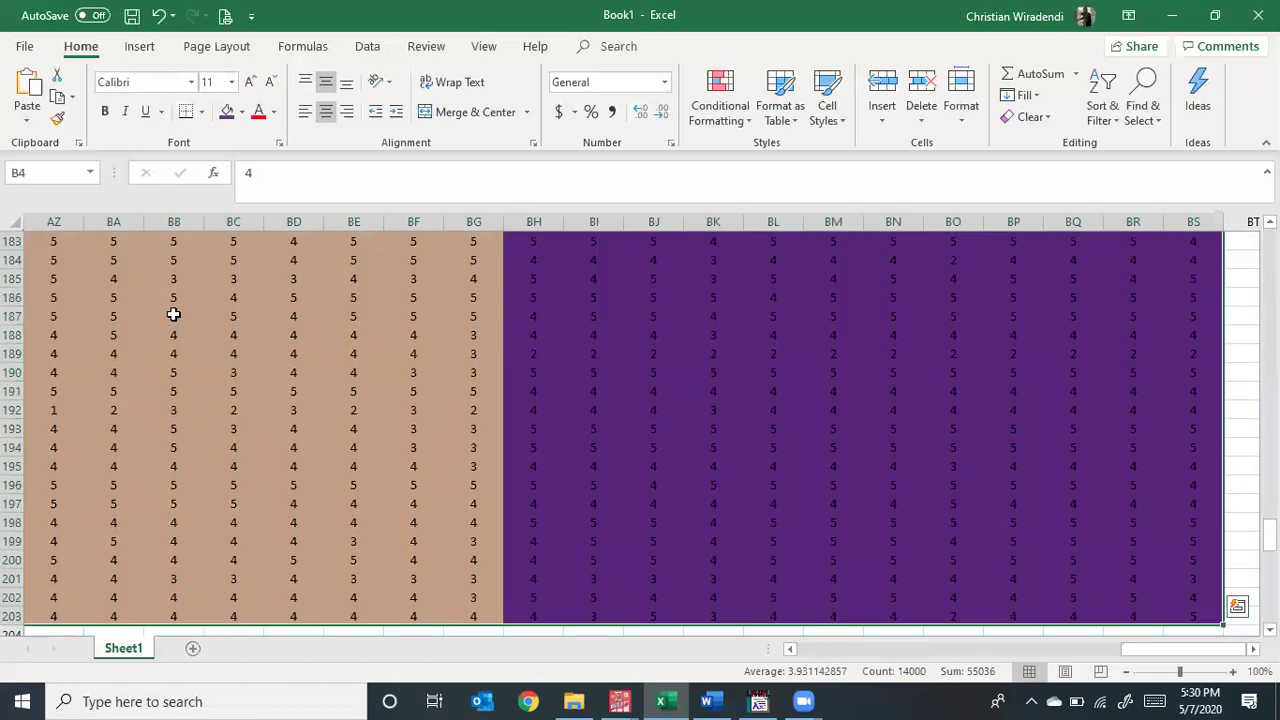
{"action": "right_click", "coordinate": [173, 314]}
{"action": "left_click", "coordinate": [240, 289]}
{"action": "key", "text": "ctrl+BackSpace"}
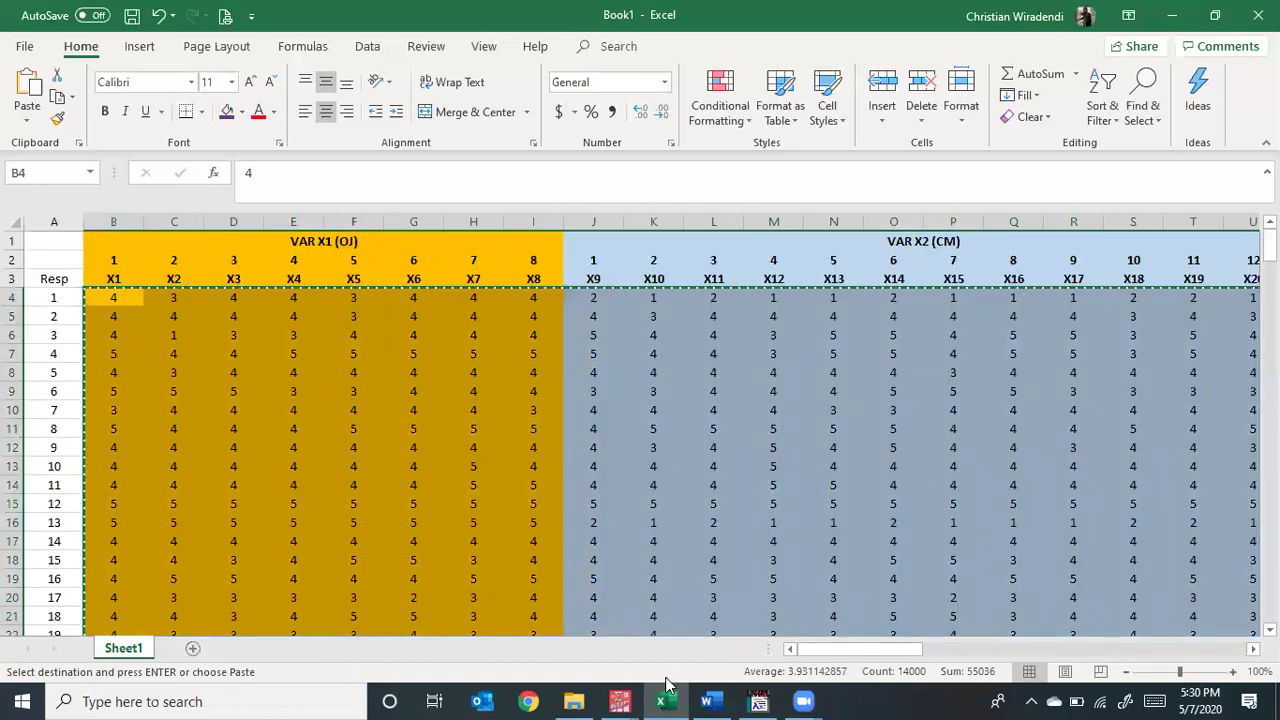
Step: Switch to the SPSS data set Gabungan1.sav and paste the copied responses starting at the first case of X1
{"action": "mouse_move", "coordinate": [610, 692]}
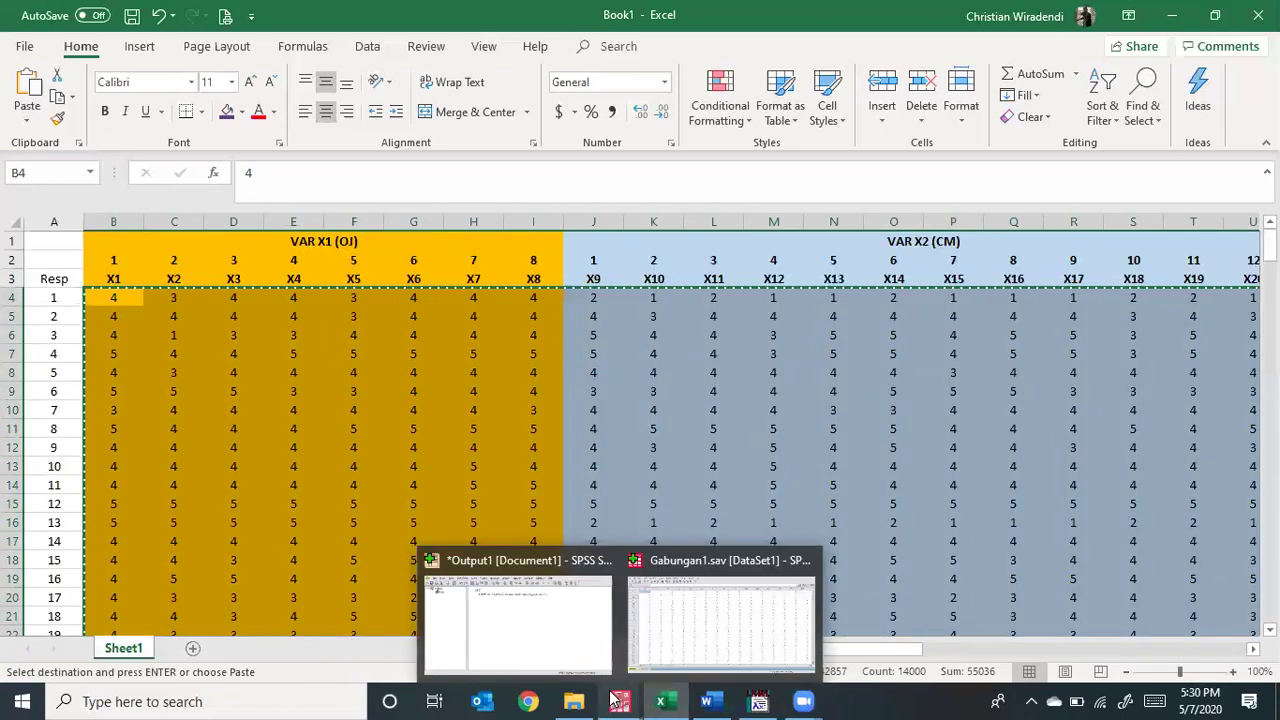
{"action": "left_click", "coordinate": [672, 642]}
{"action": "left_click", "coordinate": [248, 210]}
{"action": "left_click", "coordinate": [145, 128]}
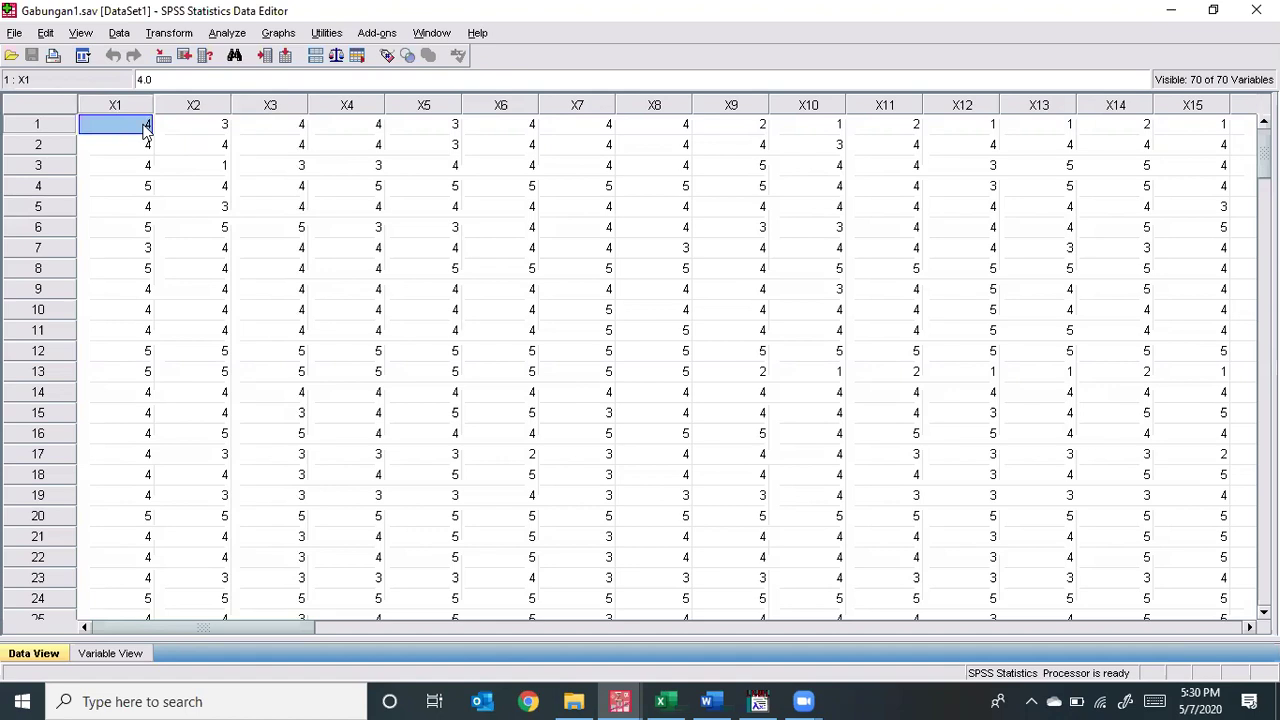
{"action": "right_click", "coordinate": [145, 128]}
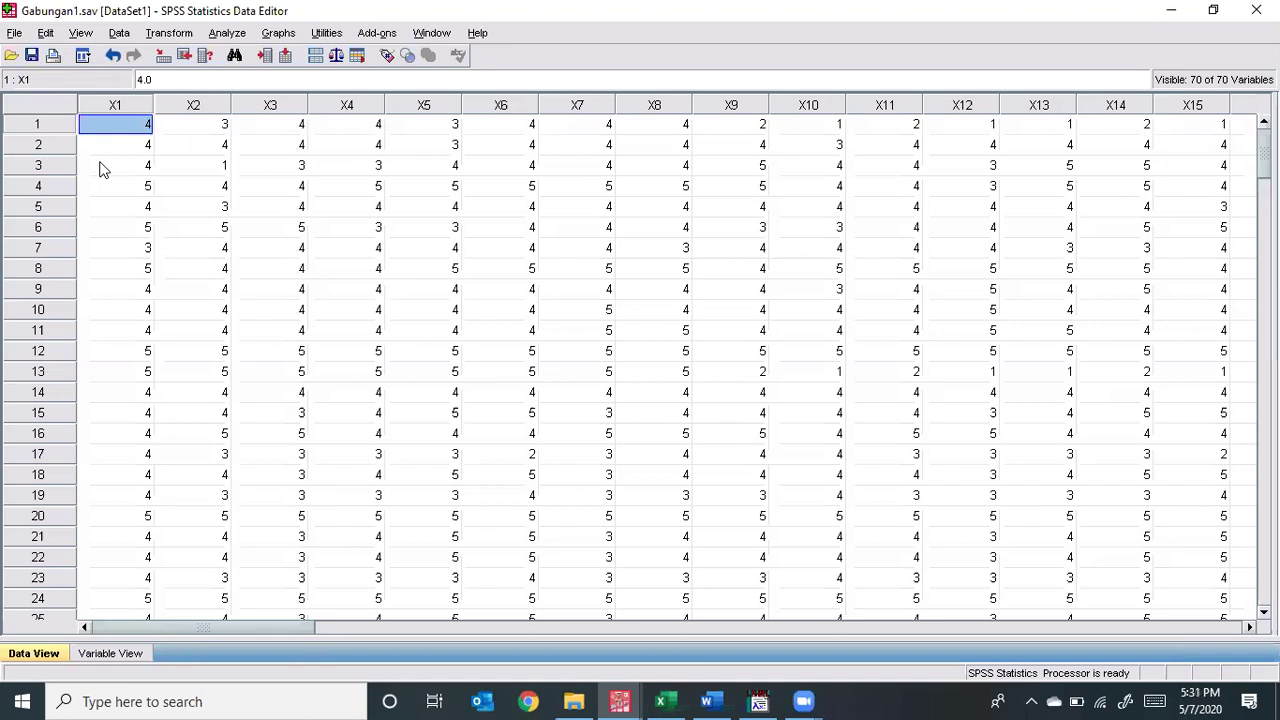
Step: Check the variable names and decimals in SPSS against the item headers in the Excel sheet, and return to the data view
{"action": "left_click", "coordinate": [103, 655]}
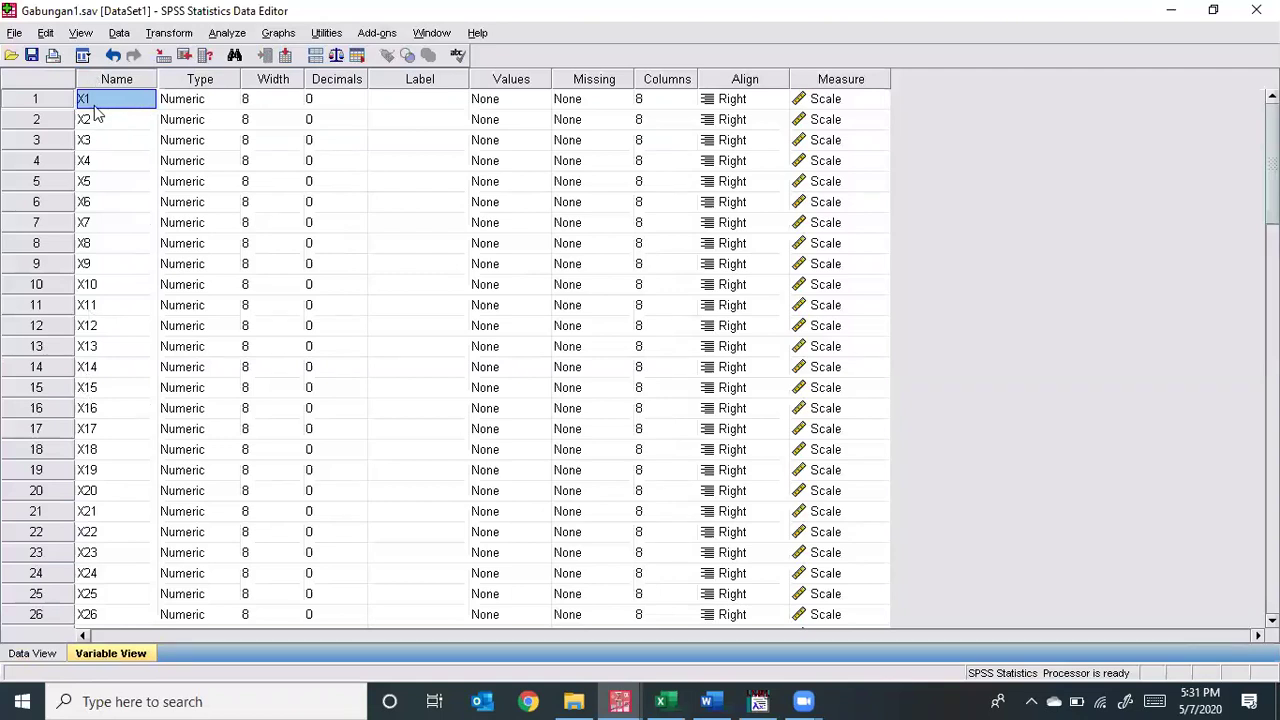
{"action": "key", "text": "alt+Tab"}
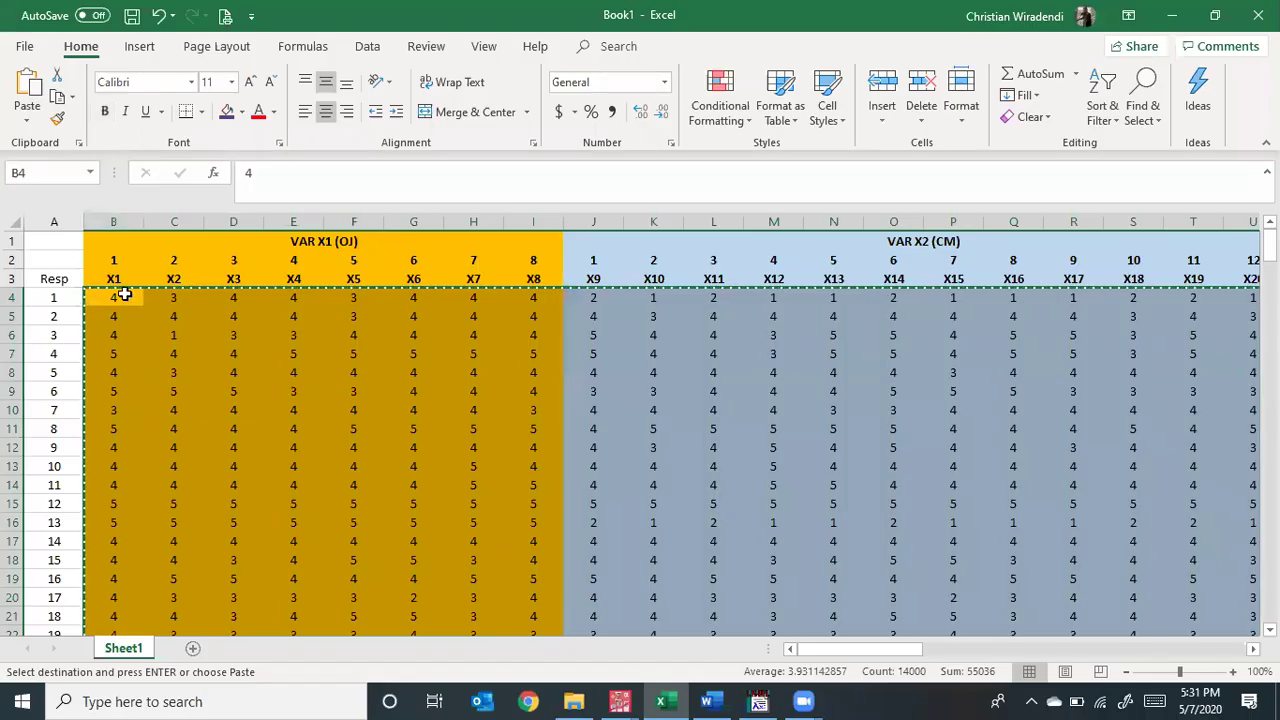
{"action": "key", "text": "alt+Tab"}
{"action": "scroll", "coordinate": [145, 465], "scroll_direction": "down", "scroll_amount": 8}
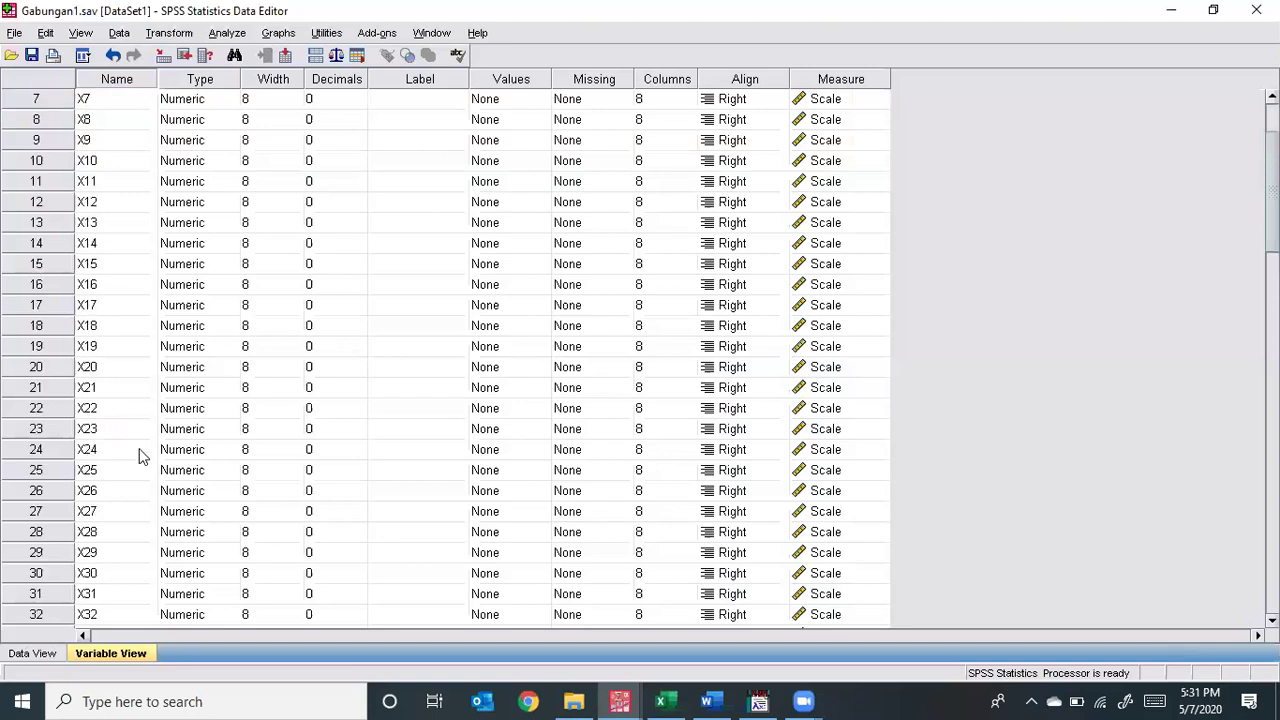
{"action": "scroll", "coordinate": [88, 548], "scroll_direction": "down", "scroll_amount": 7}
{"action": "scroll", "coordinate": [110, 580], "scroll_direction": "up", "scroll_amount": 15}
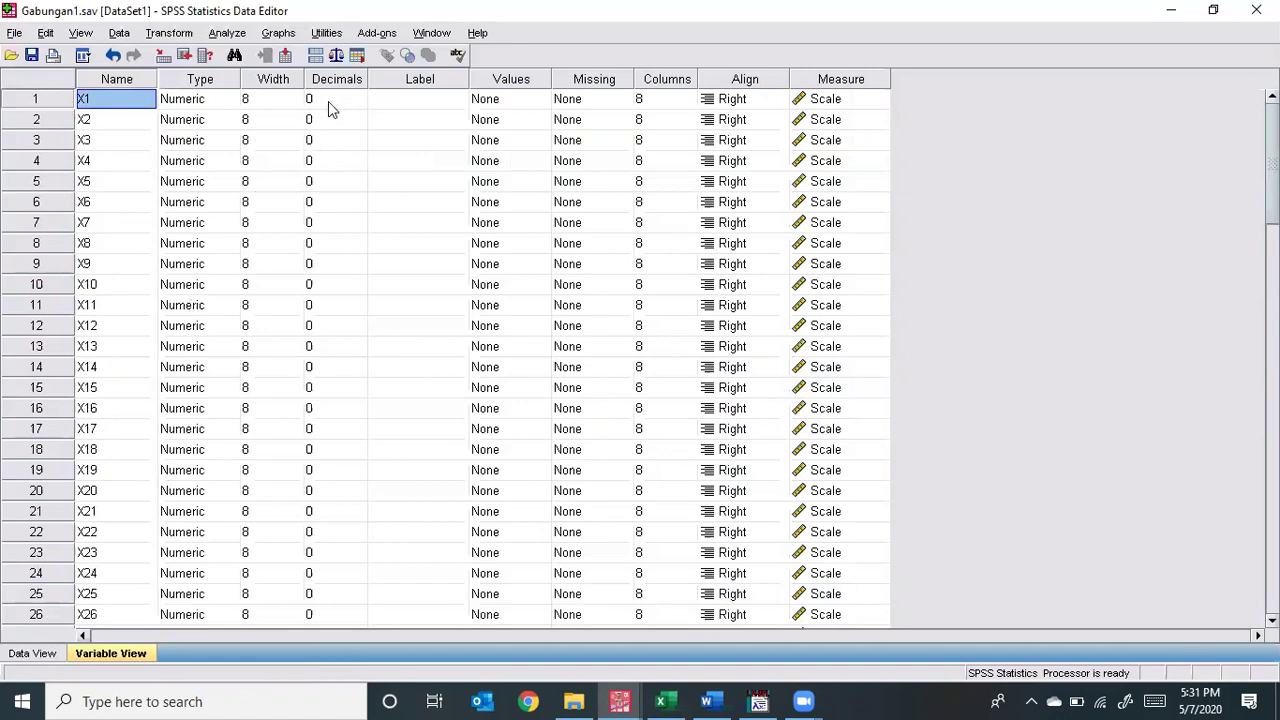
{"action": "left_click", "coordinate": [28, 653]}
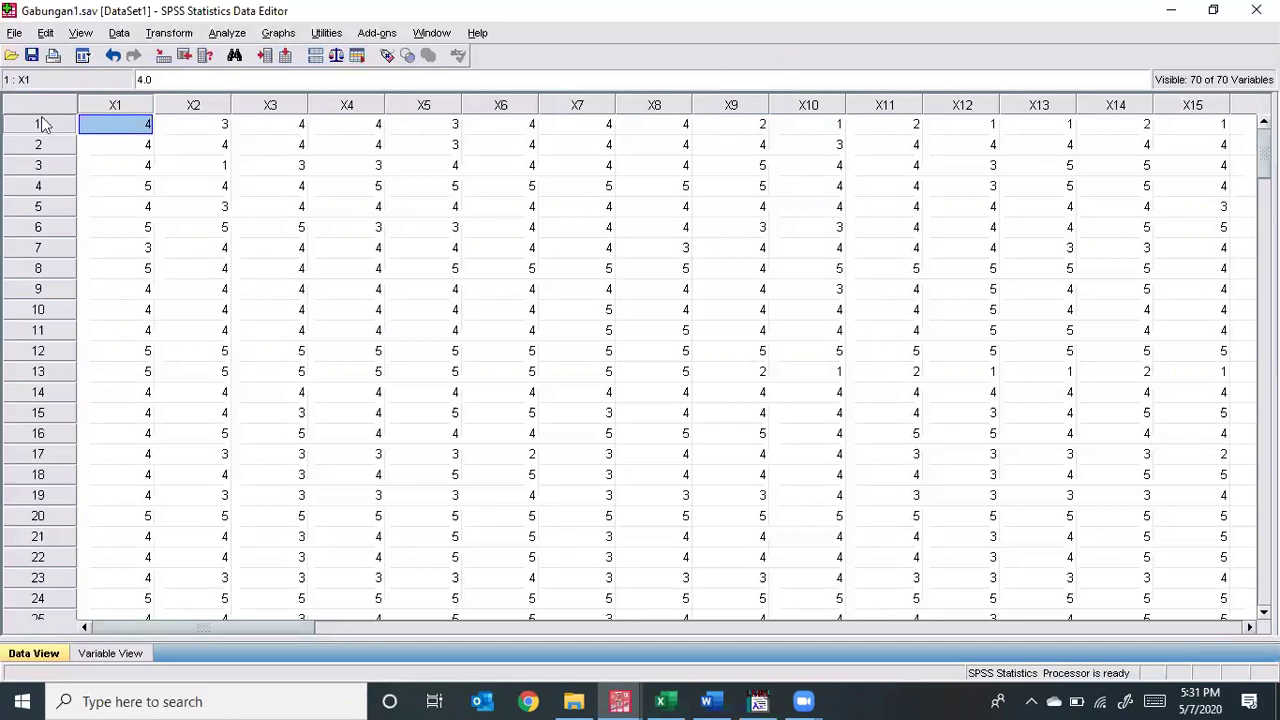
{"action": "left_click", "coordinate": [15, 33]}
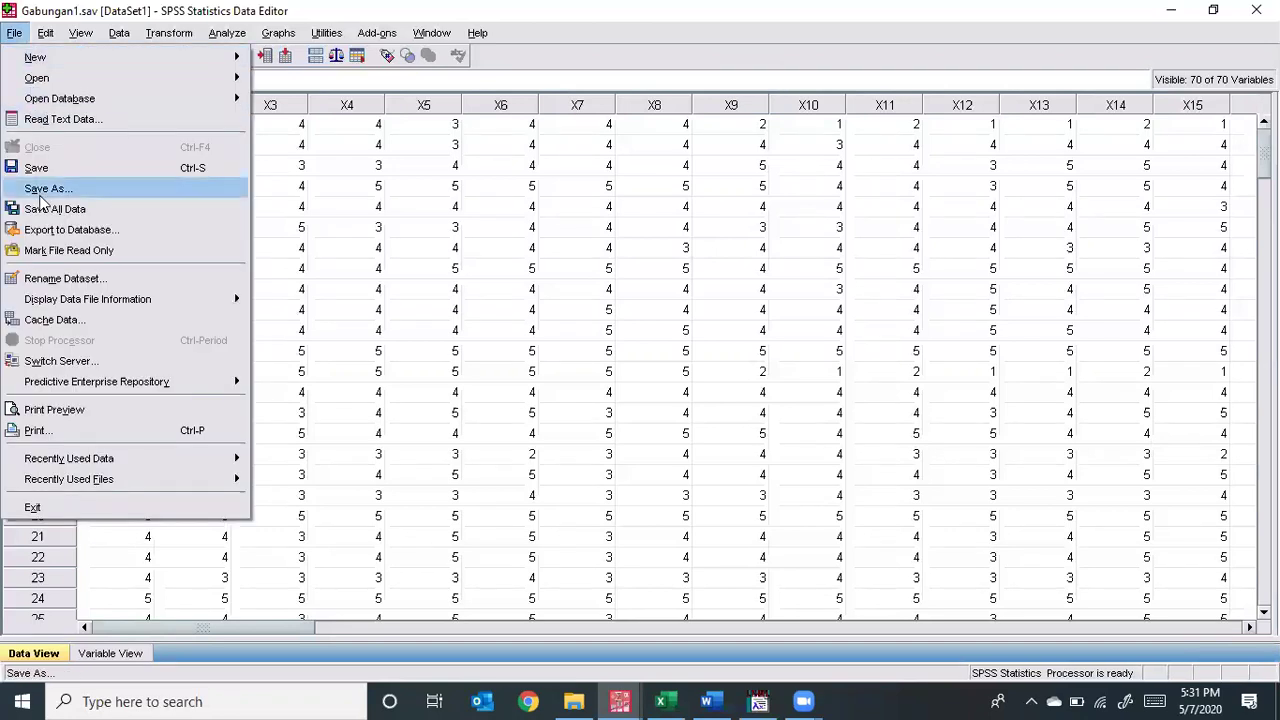
{"action": "left_click", "coordinate": [41, 195]}
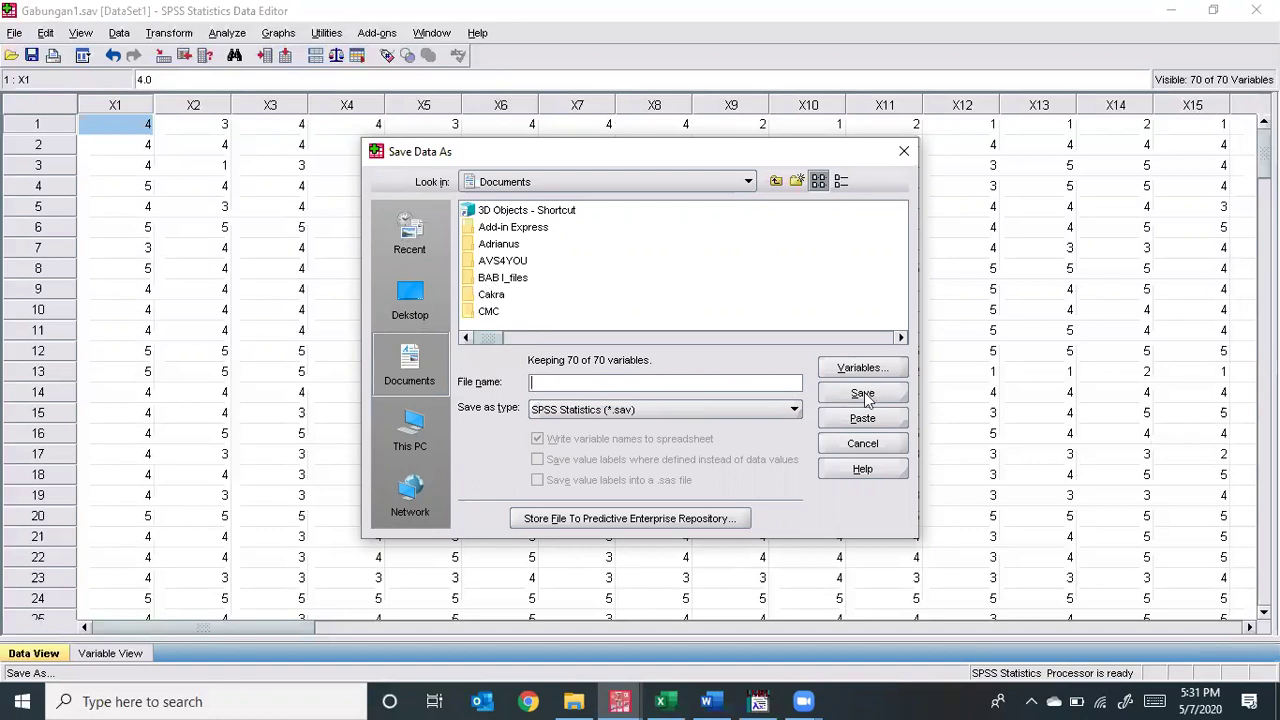
{"action": "left_click", "coordinate": [904, 151]}
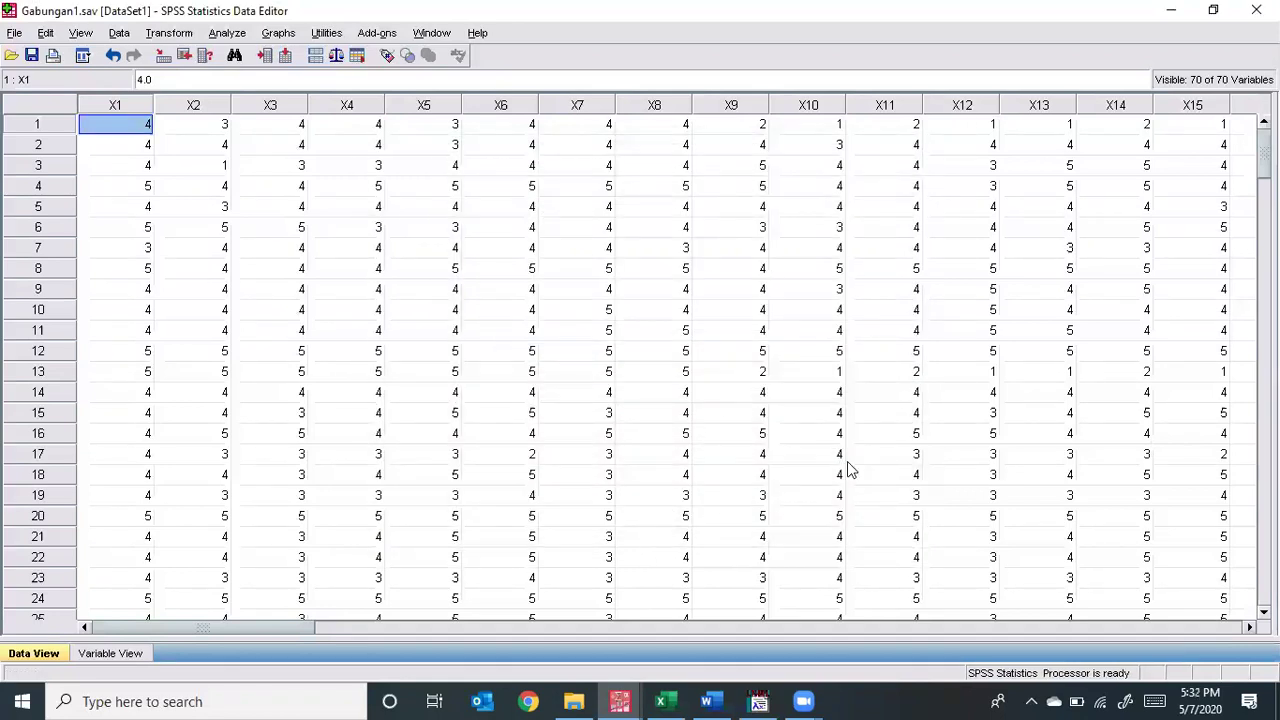
Step: Switch to LISREL and start a data import with the file type SPSS Data File (*.sav)
{"action": "left_click", "coordinate": [758, 701]}
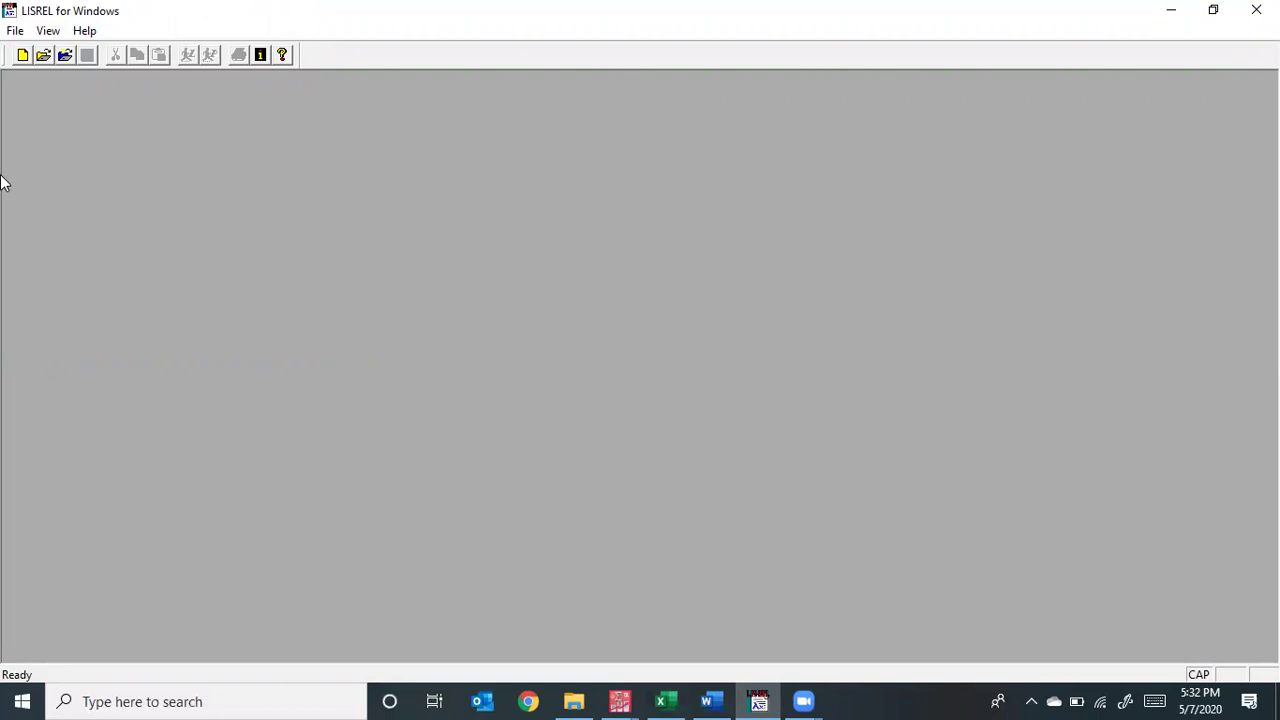
{"action": "left_click", "coordinate": [15, 32]}
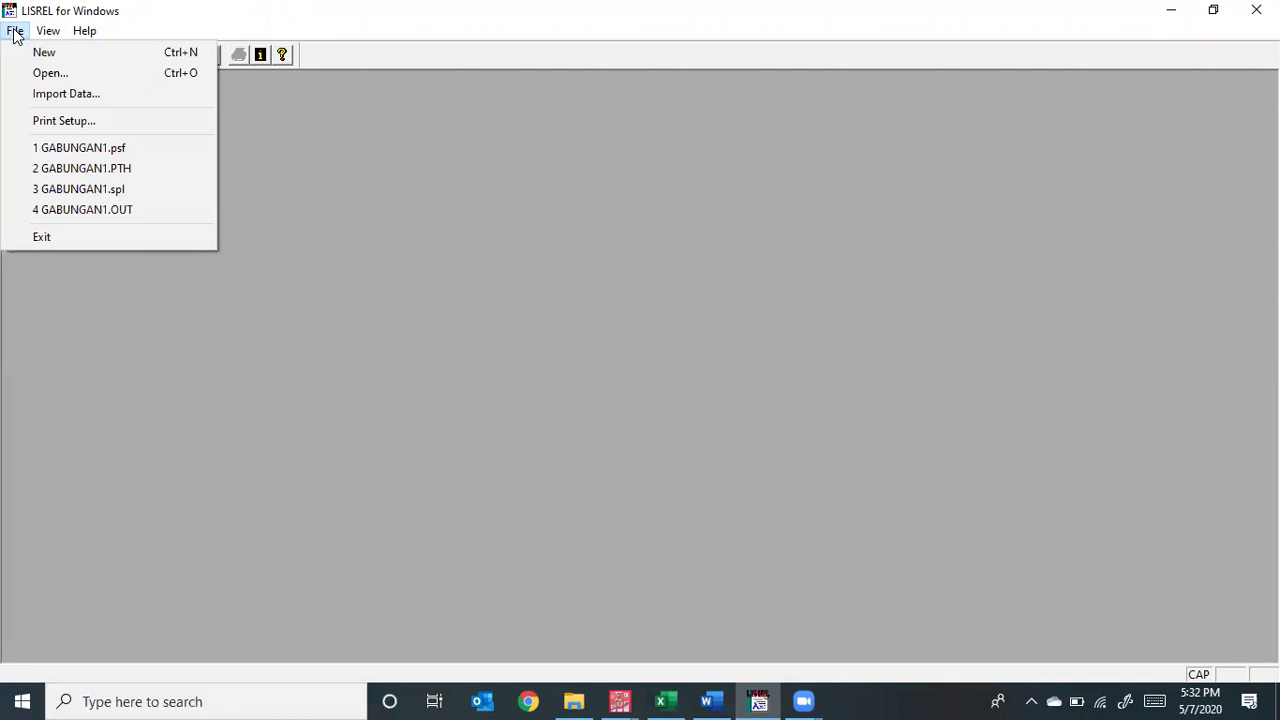
{"action": "left_click", "coordinate": [45, 93]}
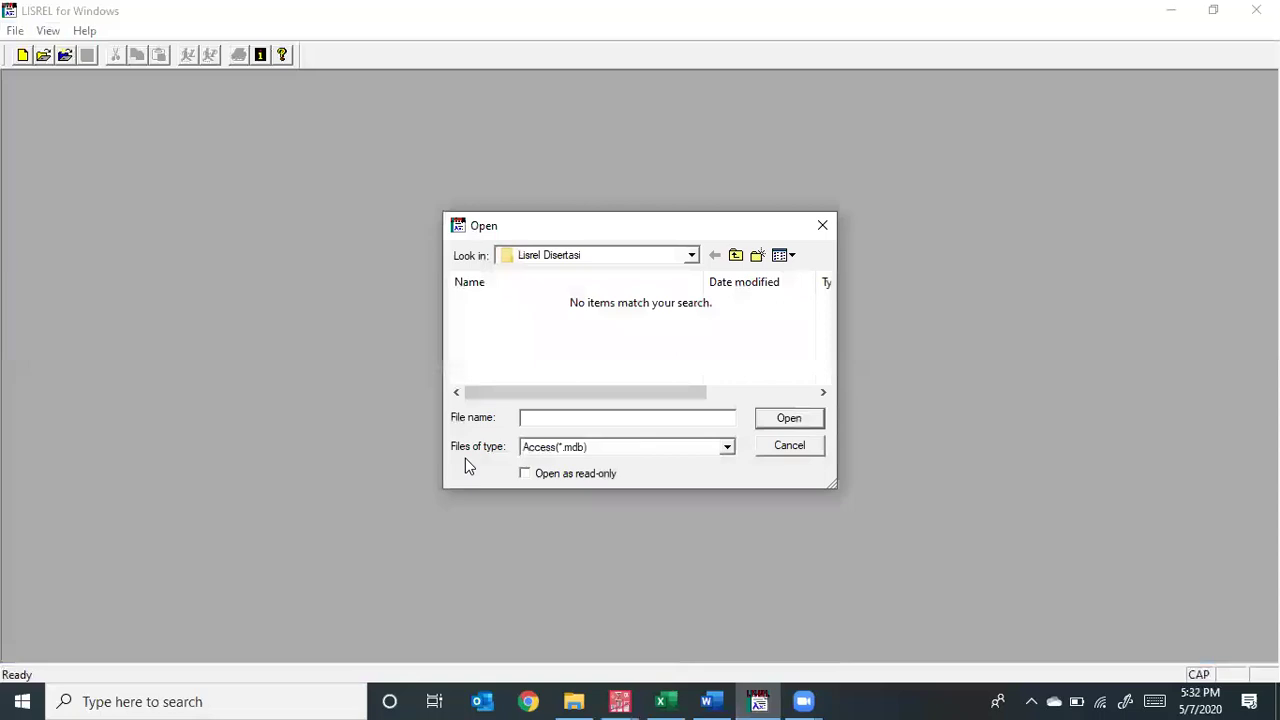
{"action": "left_click", "coordinate": [580, 450]}
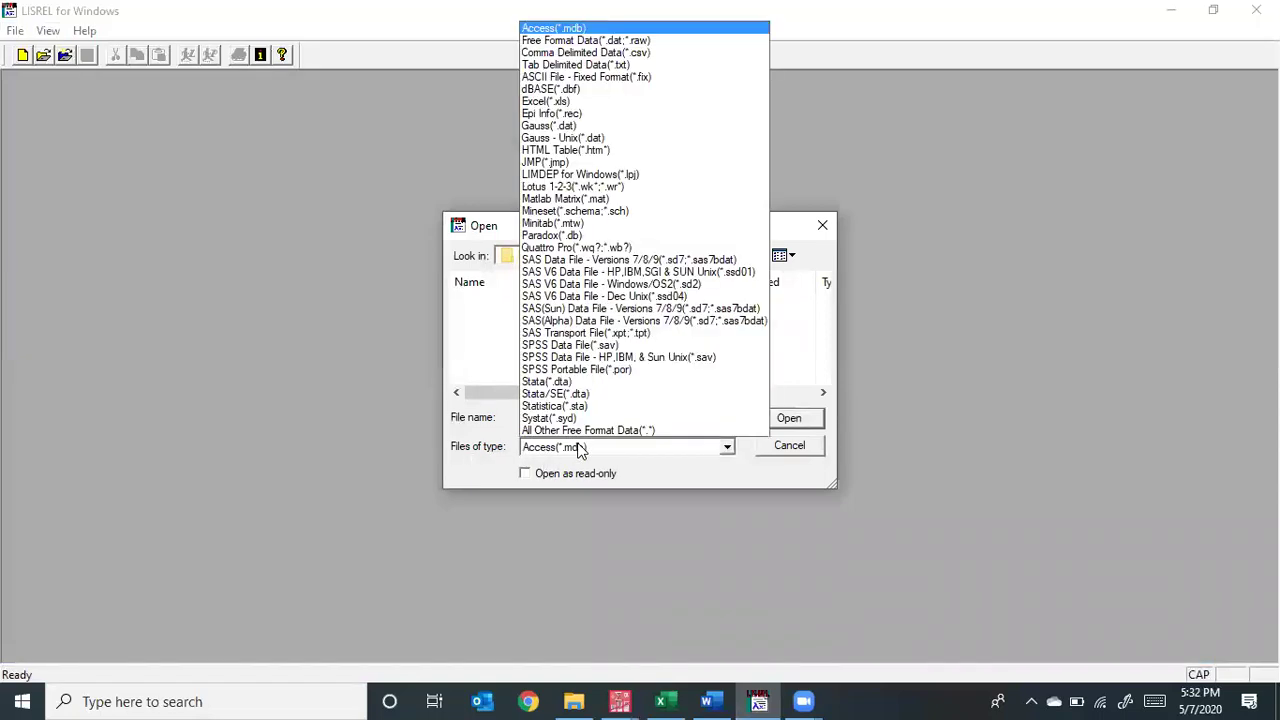
{"action": "left_click", "coordinate": [624, 346]}
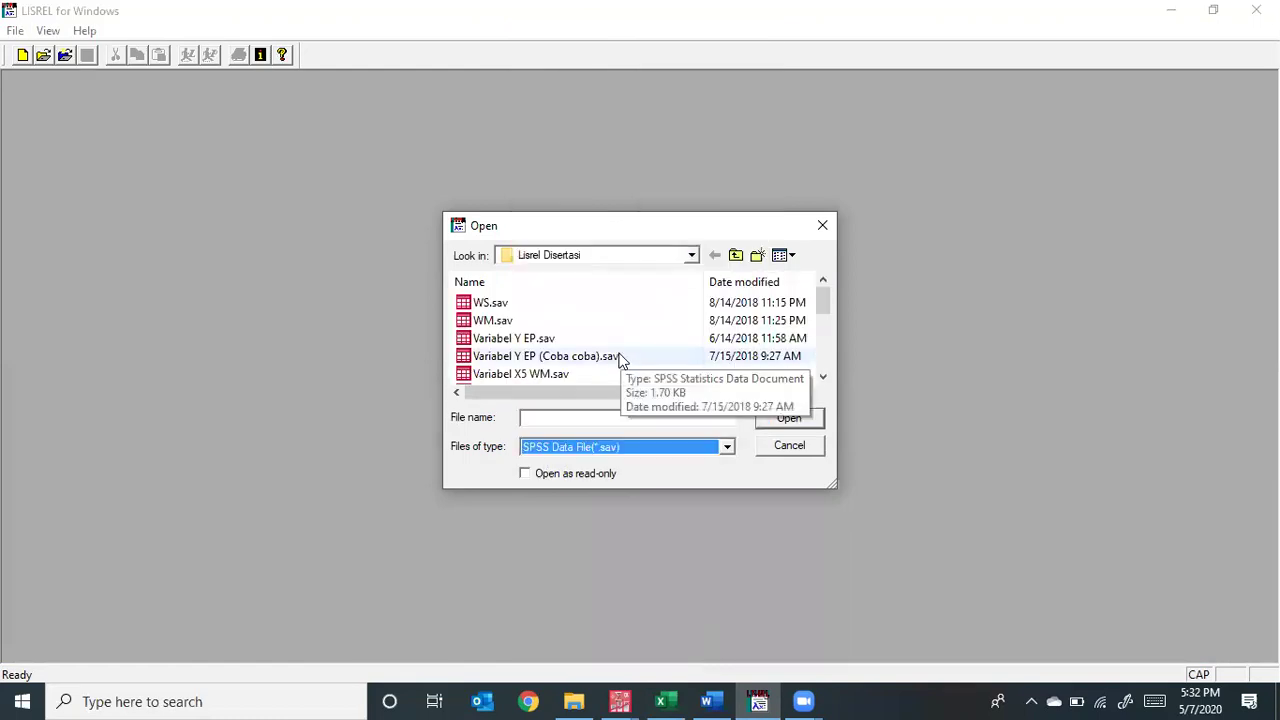
Step: Choose Gabungan1.sav in the Lisrel Disertasi folder as the file to import
{"action": "scroll", "coordinate": [620, 354], "scroll_direction": "down", "scroll_amount": 1}
{"action": "scroll", "coordinate": [620, 354], "scroll_direction": "down", "scroll_amount": 1}
{"action": "scroll", "coordinate": [620, 354], "scroll_direction": "up", "scroll_amount": 2}
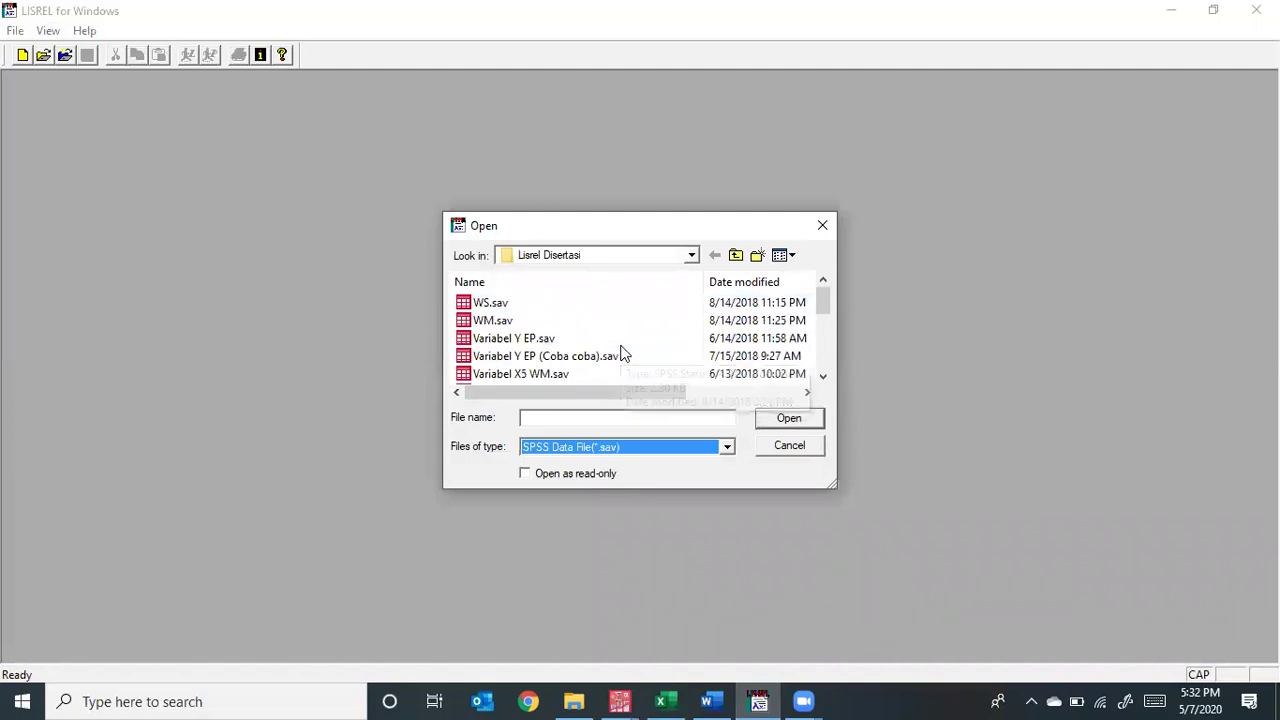
{"action": "scroll", "coordinate": [621, 354], "scroll_direction": "down", "scroll_amount": 3}
{"action": "scroll", "coordinate": [621, 350], "scroll_direction": "up", "scroll_amount": 1}
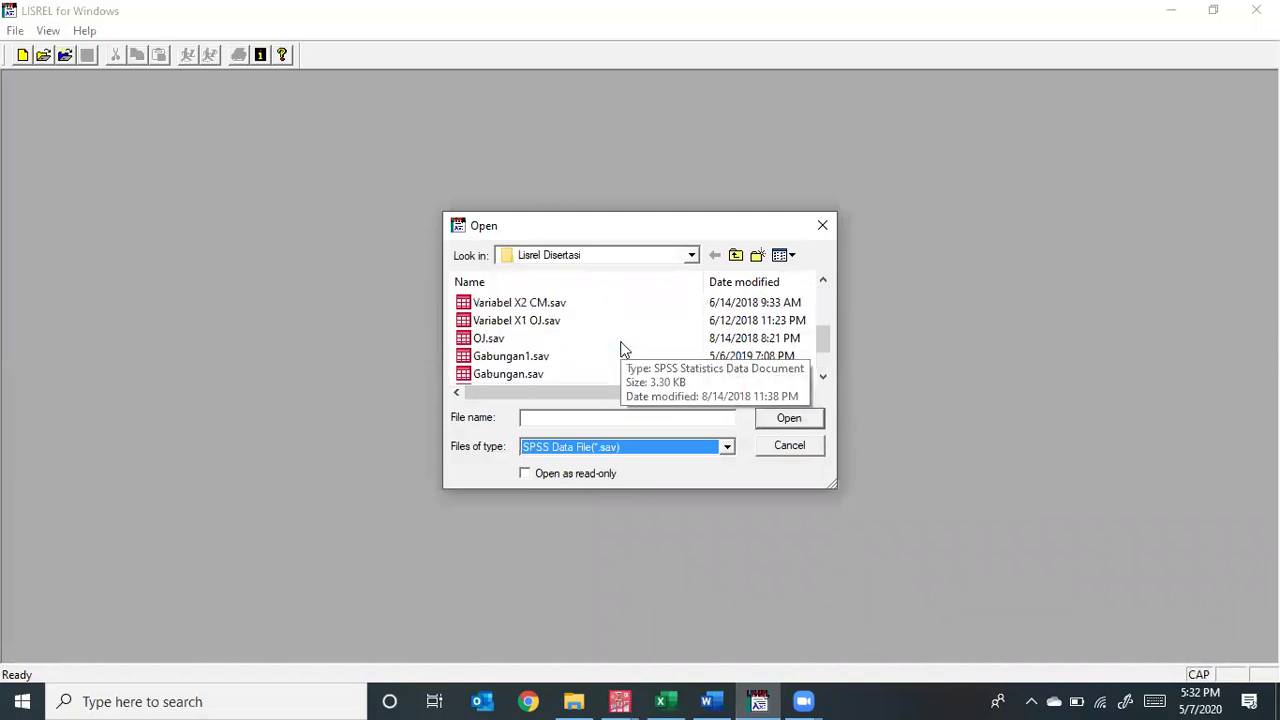
{"action": "scroll", "coordinate": [620, 348], "scroll_direction": "down", "scroll_amount": 1}
{"action": "left_click", "coordinate": [540, 306]}
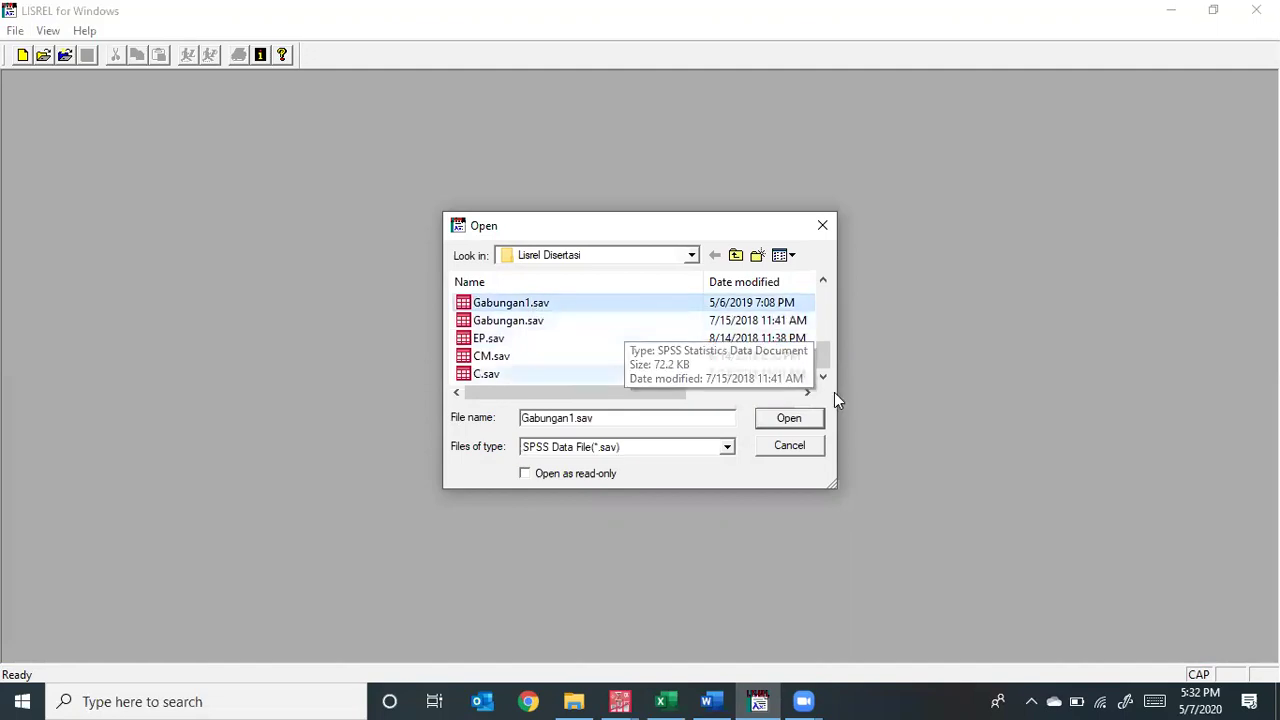
{"action": "left_click", "coordinate": [789, 419]}
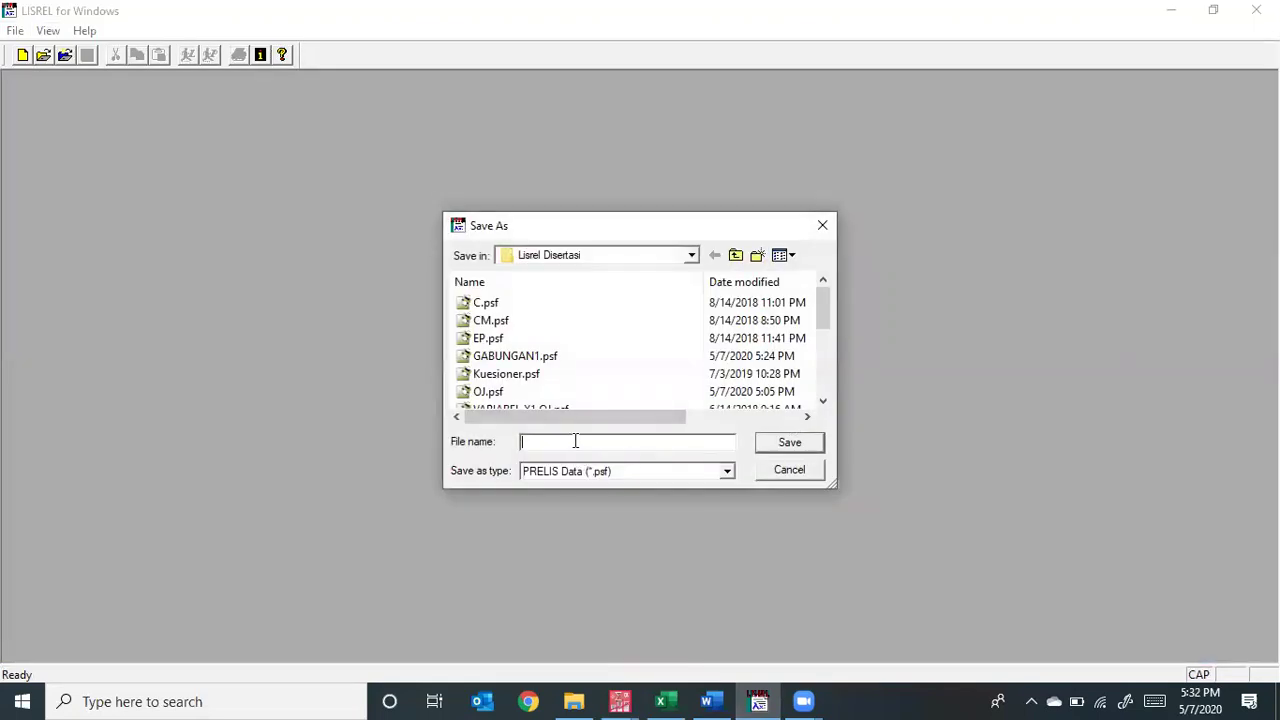
Step: Save the imported data as the PRELIS file GABUNGAN1, replacing the existing file, and maximize its data window
{"action": "type", "text": "GABUN"}
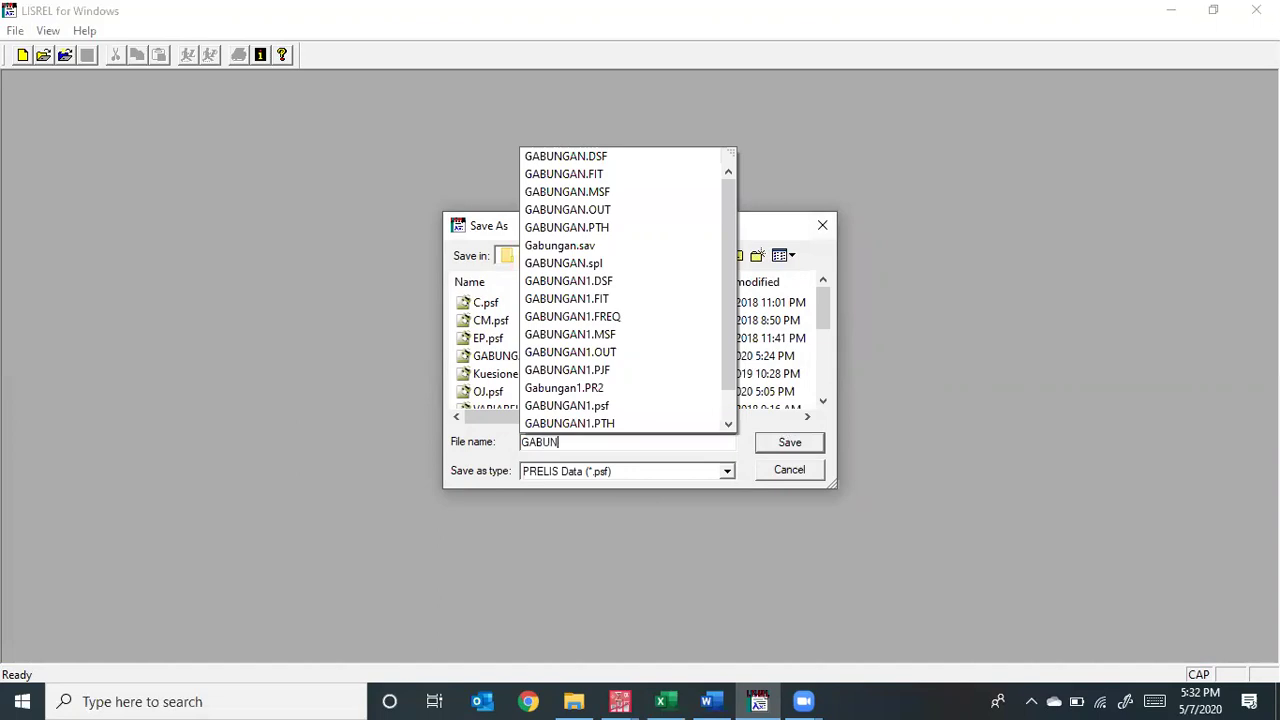
{"action": "type", "text": "GAN1"}
{"action": "left_click", "coordinate": [789, 442]}
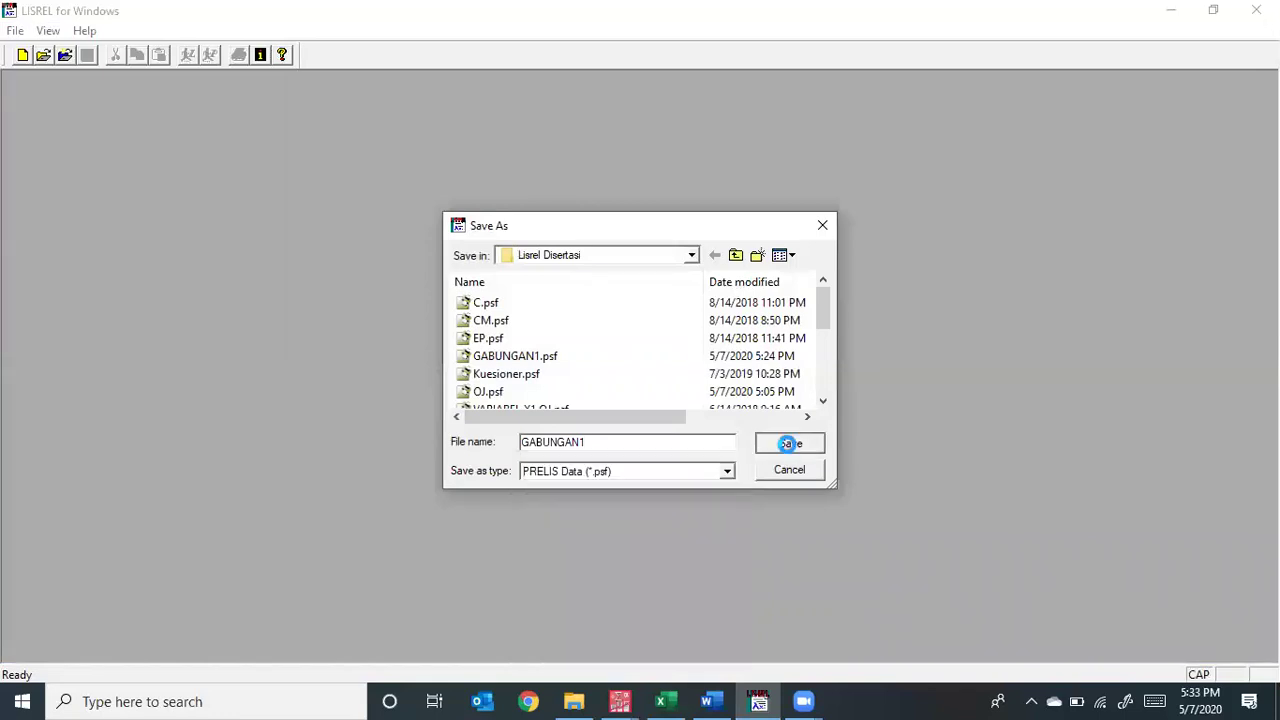
{"action": "left_click", "coordinate": [699, 356]}
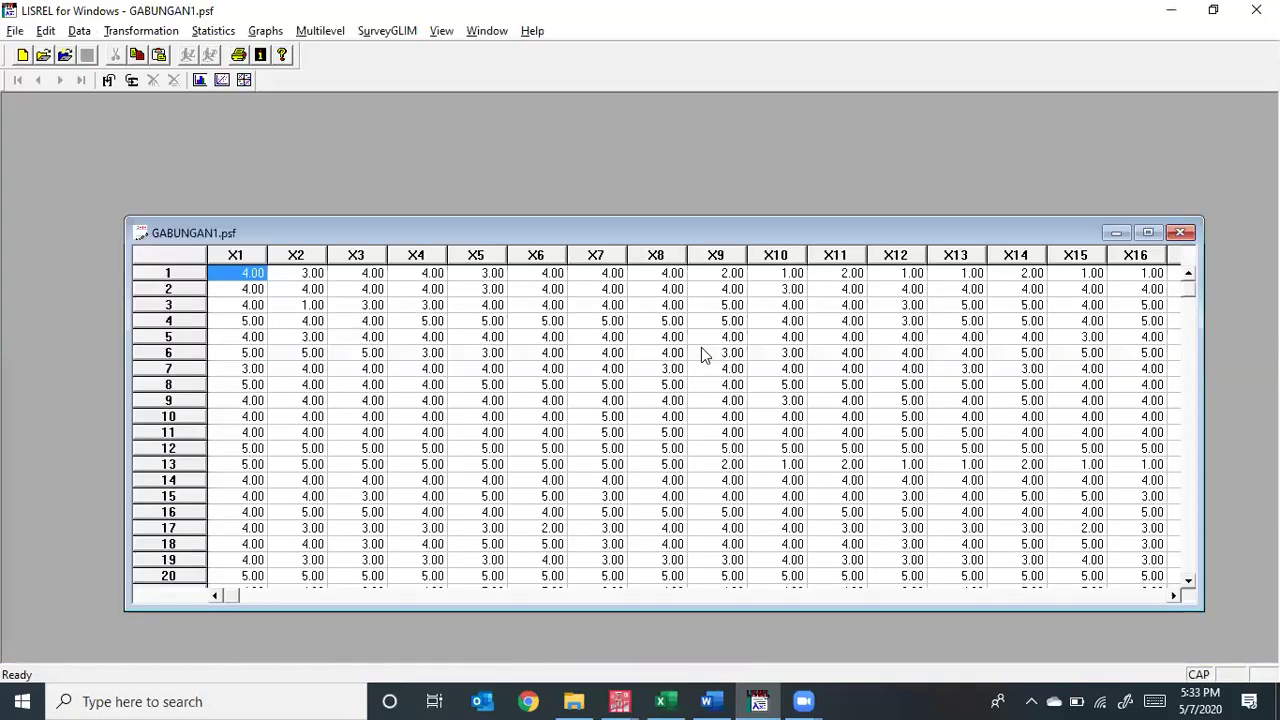
{"action": "left_click", "coordinate": [1146, 232]}
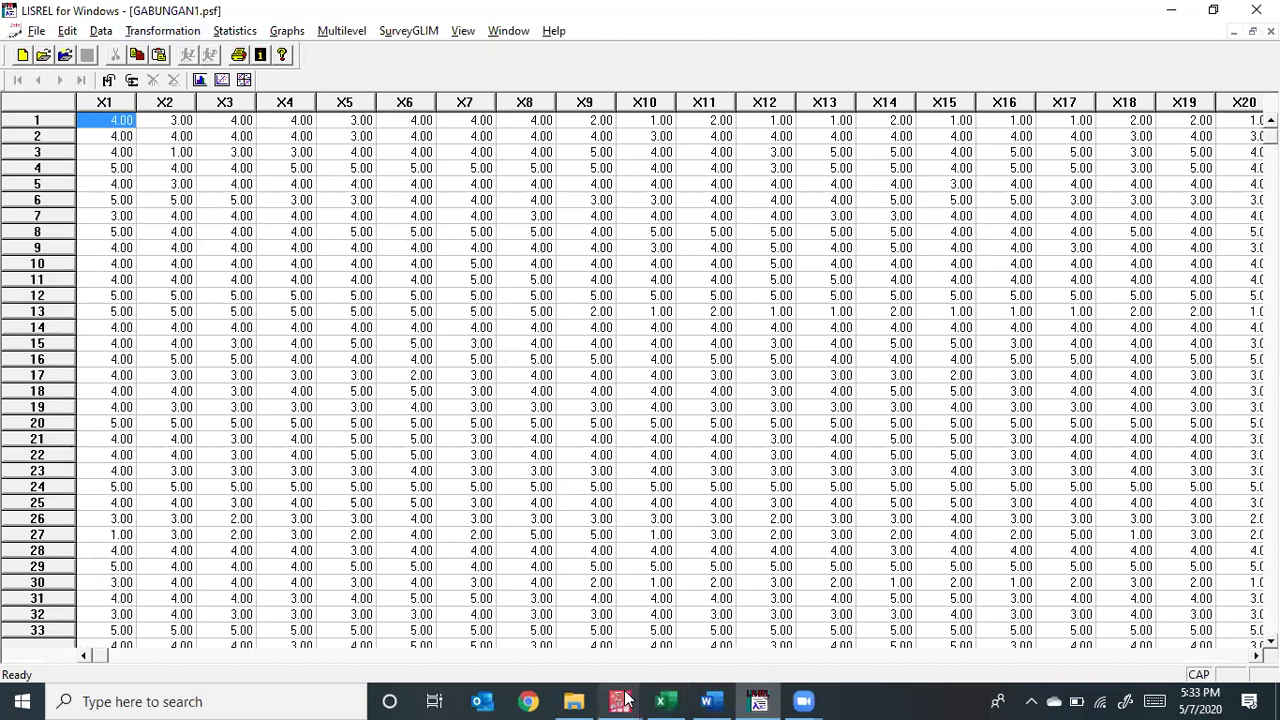
Step: Compare the imported LISREL data with the SPSS data set by switching between the two programs
{"action": "mouse_move", "coordinate": [619, 701]}
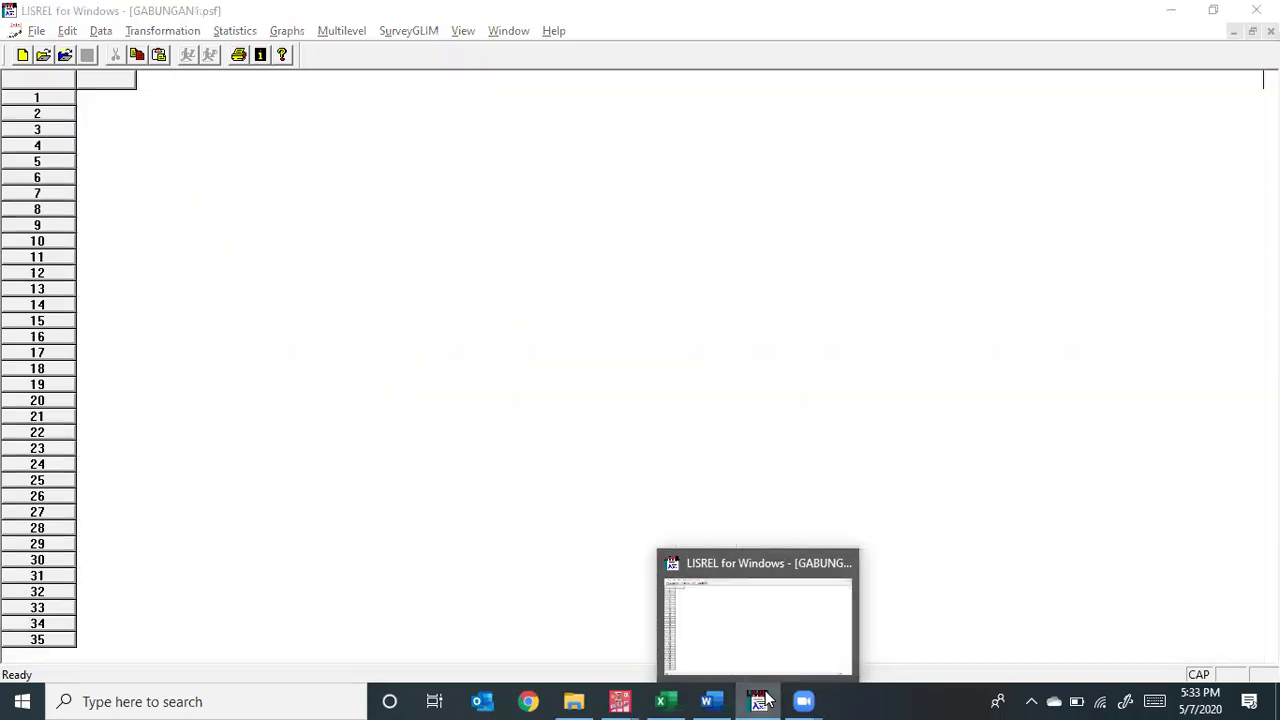
{"action": "left_click", "coordinate": [762, 700]}
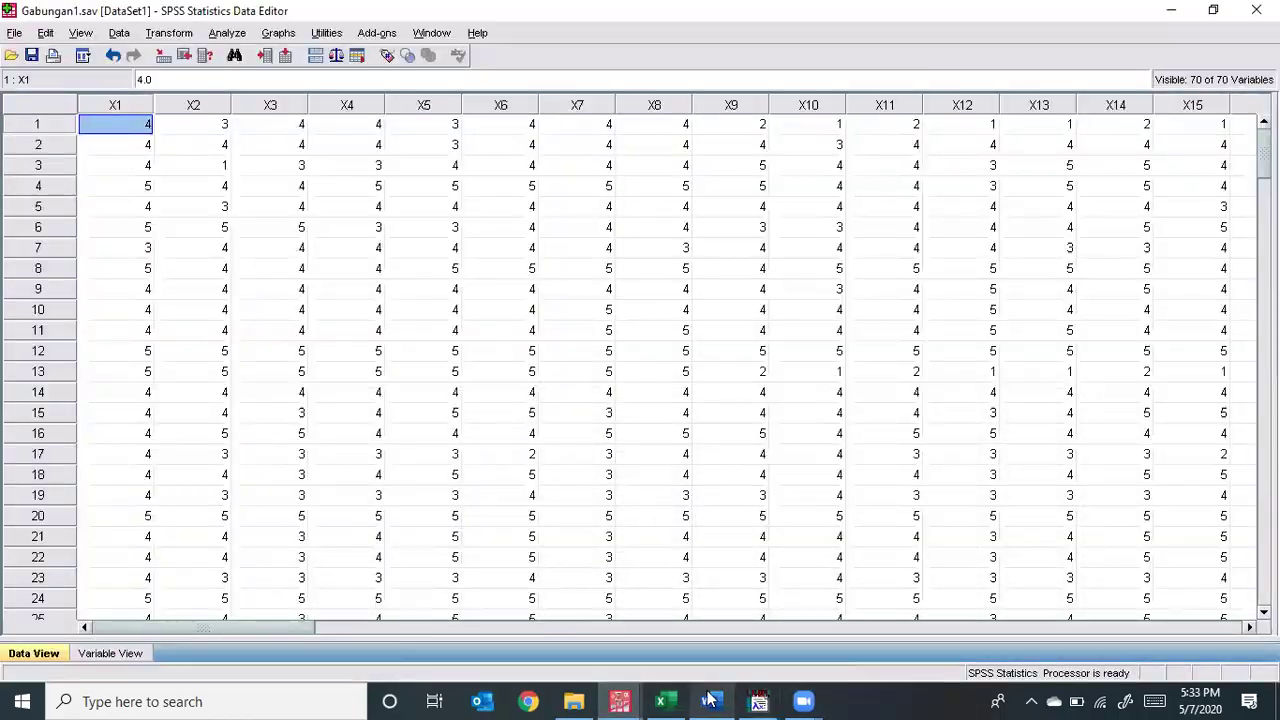
Step: Switch to LISREL and select all variables from X1 to Y25 in the variable definitions
{"action": "left_click", "coordinate": [757, 700]}
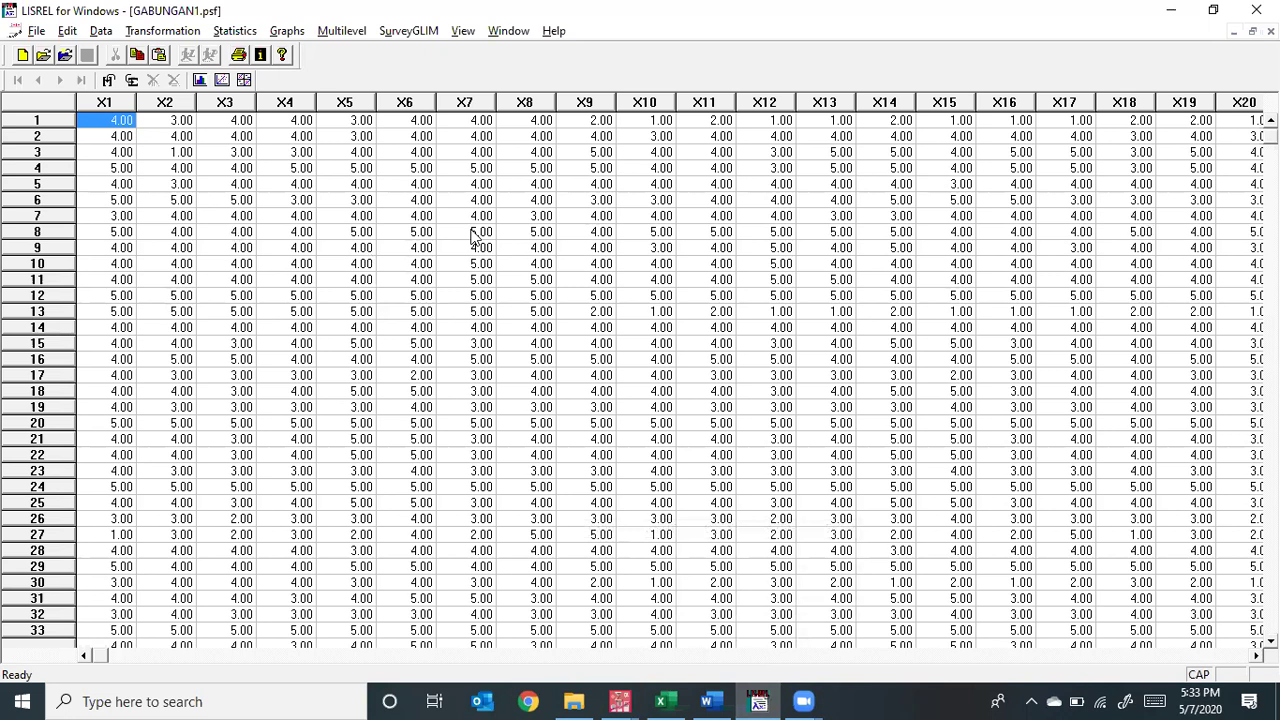
{"action": "left_click", "coordinate": [100, 32]}
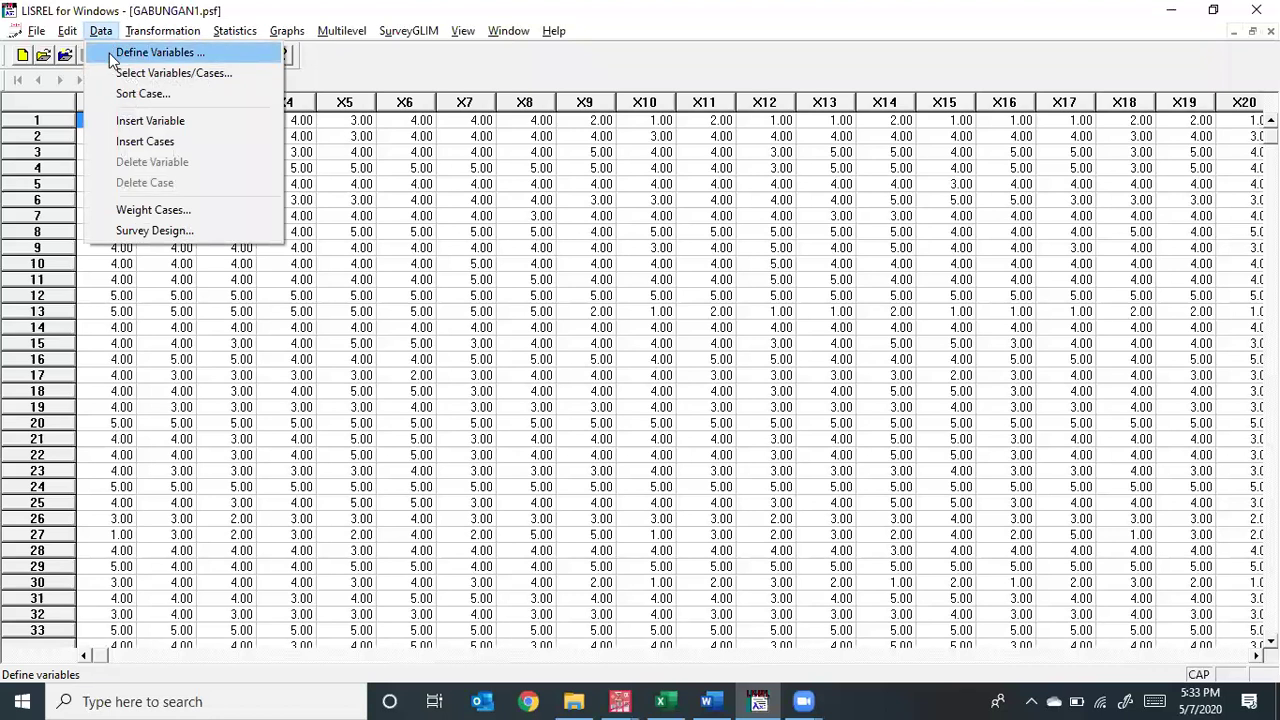
{"action": "left_click", "coordinate": [150, 53]}
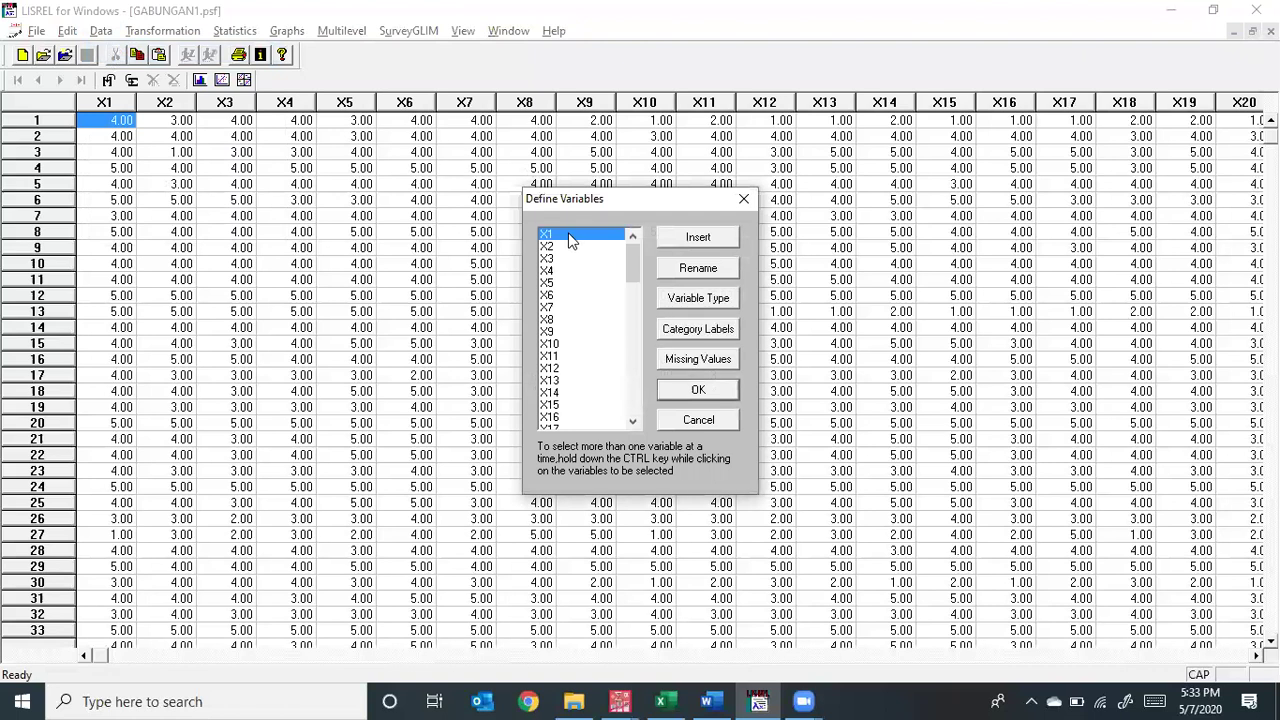
{"action": "key", "text": "shift+Down"}
{"action": "key", "text": "shift+Down"}
{"action": "key", "text": "shift+Down"}
{"action": "key", "text": "shift+Down"}
{"action": "key", "text": "shift+Down"}
{"action": "key", "text": "shift+Down"}
{"action": "key", "text": "shift+Down"}
{"action": "key", "text": "shift+Down"}
{"action": "key", "text": "shift+Down"}
{"action": "key", "text": "shift+Down"}
{"action": "key", "text": "shift+Down"}
{"action": "key", "text": "shift+Down"}
{"action": "key", "text": "shift+Down"}
{"action": "key", "text": "shift+Down"}
{"action": "key", "text": "shift+Down"}
{"action": "key", "text": "shift+Down"}
{"action": "key", "text": "shift+Down"}
{"action": "key", "text": "shift+Down"}
{"action": "key", "text": "shift+Down"}
{"action": "key", "text": "shift+Down"}
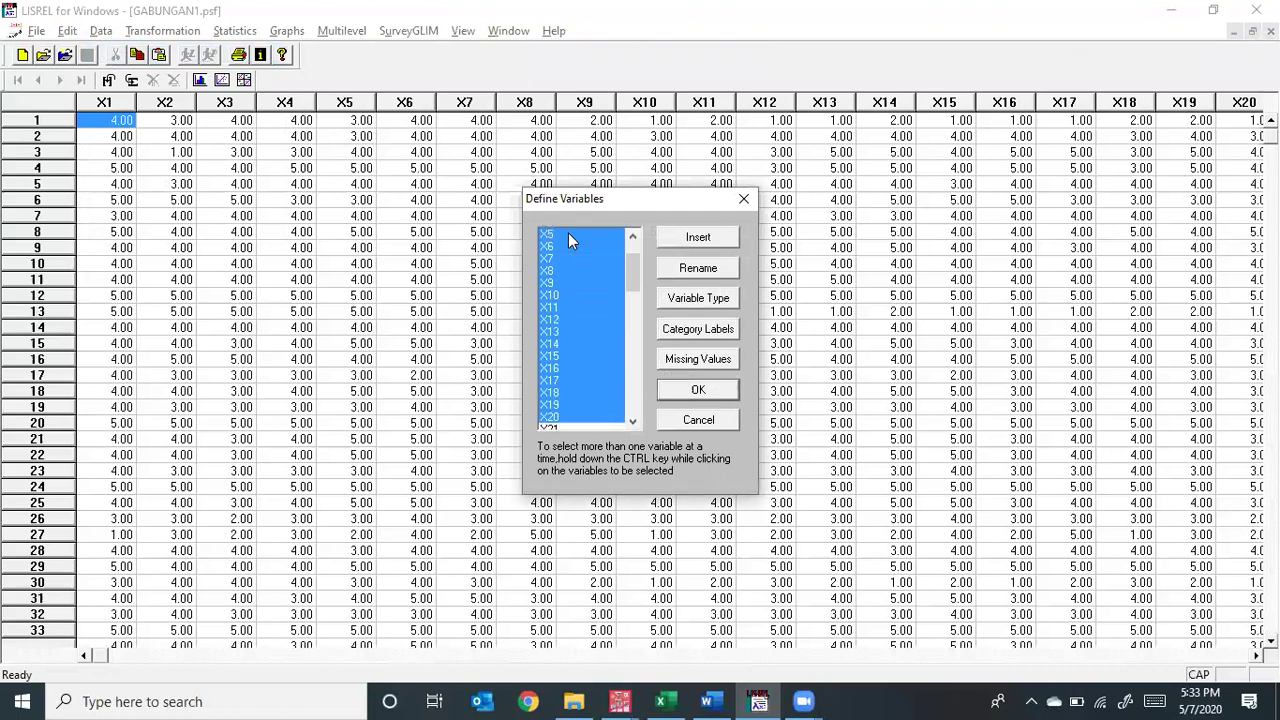
{"action": "key", "text": "shift+Down"}
{"action": "key", "text": "shift+Down"}
{"action": "key", "text": "shift+Down"}
{"action": "key", "text": "shift+Down"}
{"action": "key", "text": "shift+Down"}
{"action": "key", "text": "shift+Down"}
{"action": "key", "text": "shift+Down"}
{"action": "key", "text": "shift+Down"}
{"action": "key", "text": "shift+Down"}
{"action": "key", "text": "shift+Down"}
{"action": "key", "text": "shift+Down"}
{"action": "key", "text": "shift+Down"}
{"action": "key", "text": "shift+Down"}
{"action": "key", "text": "shift+Down"}
{"action": "key", "text": "shift+Down"}
{"action": "key", "text": "shift+Down"}
{"action": "key", "text": "shift+Down"}
{"action": "key", "text": "shift+Down"}
{"action": "key", "text": "shift+Down"}
{"action": "key", "text": "shift+Down"}
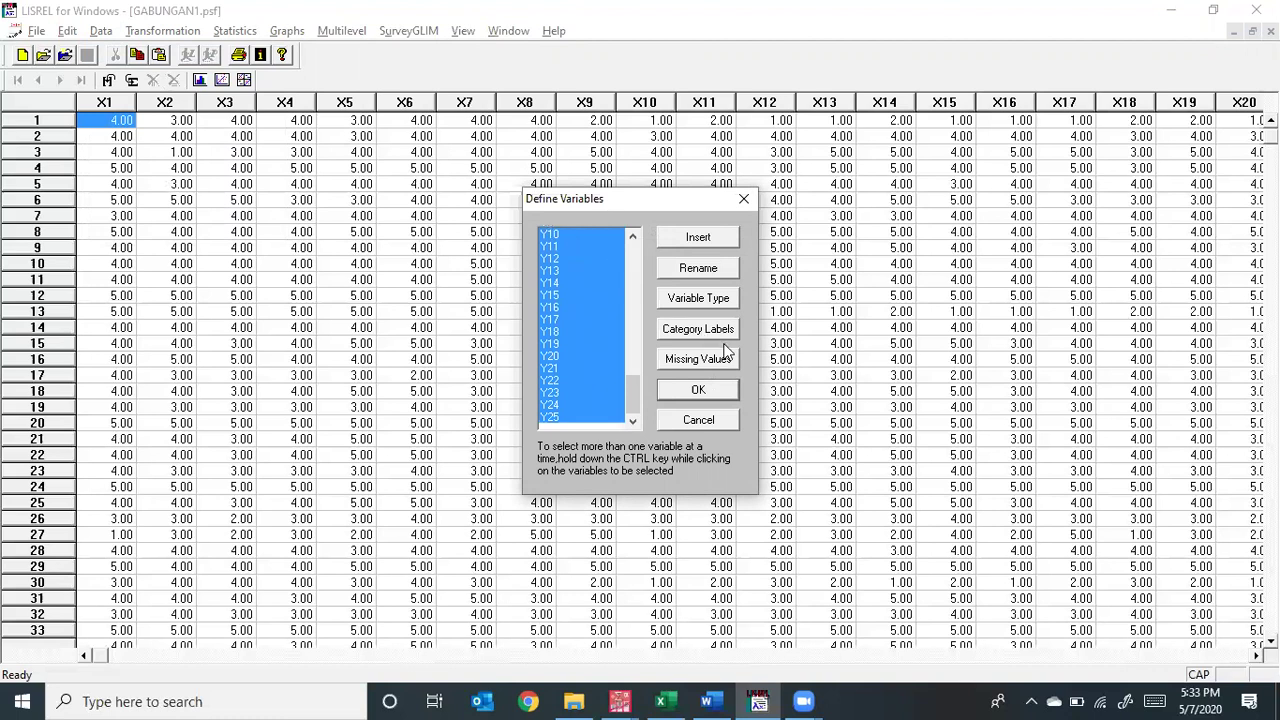
Step: Set the variable type to Continuous, apply it to all variables, and accept the variable definitions
{"action": "left_click", "coordinate": [718, 302]}
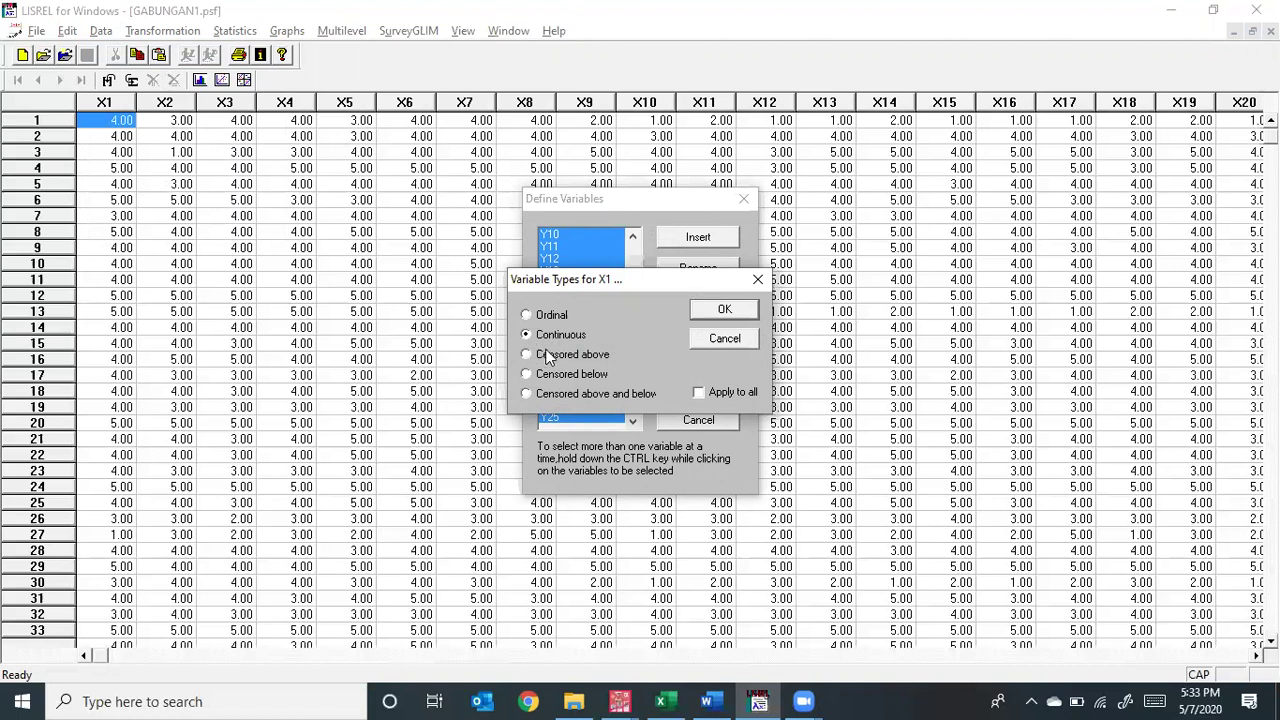
{"action": "left_click", "coordinate": [717, 393]}
{"action": "left_click", "coordinate": [724, 311]}
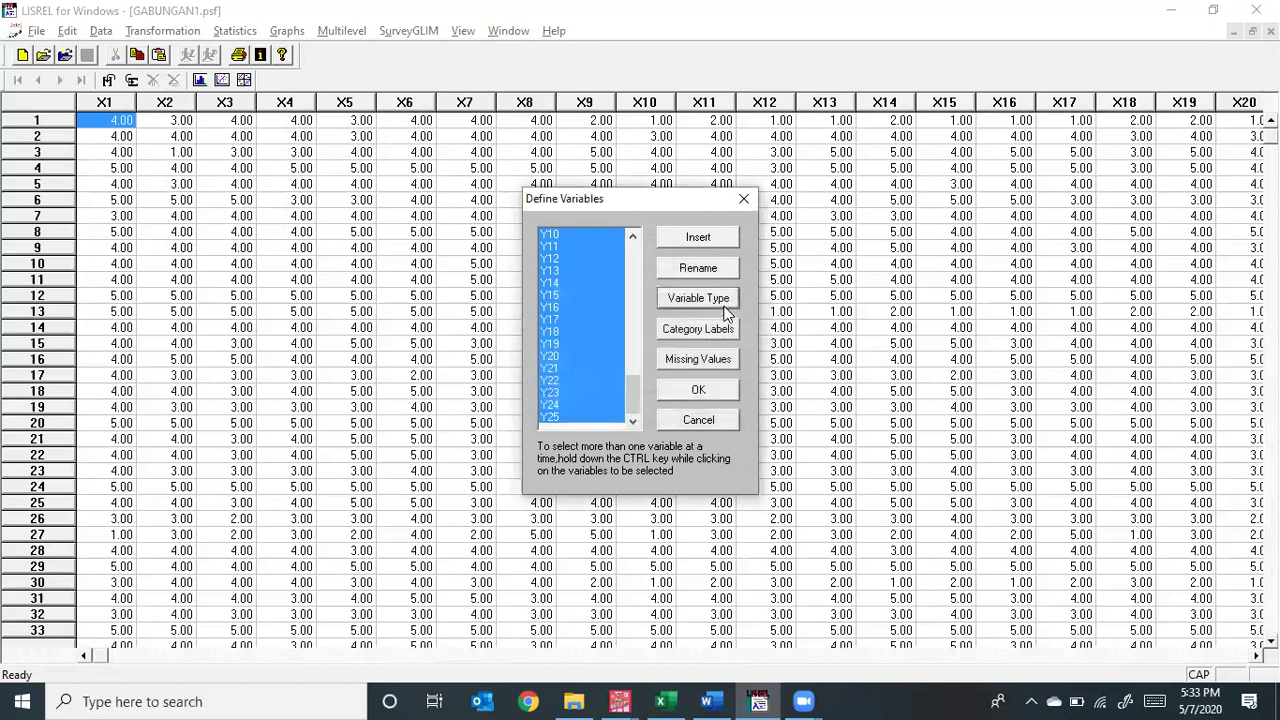
{"action": "left_click", "coordinate": [698, 393]}
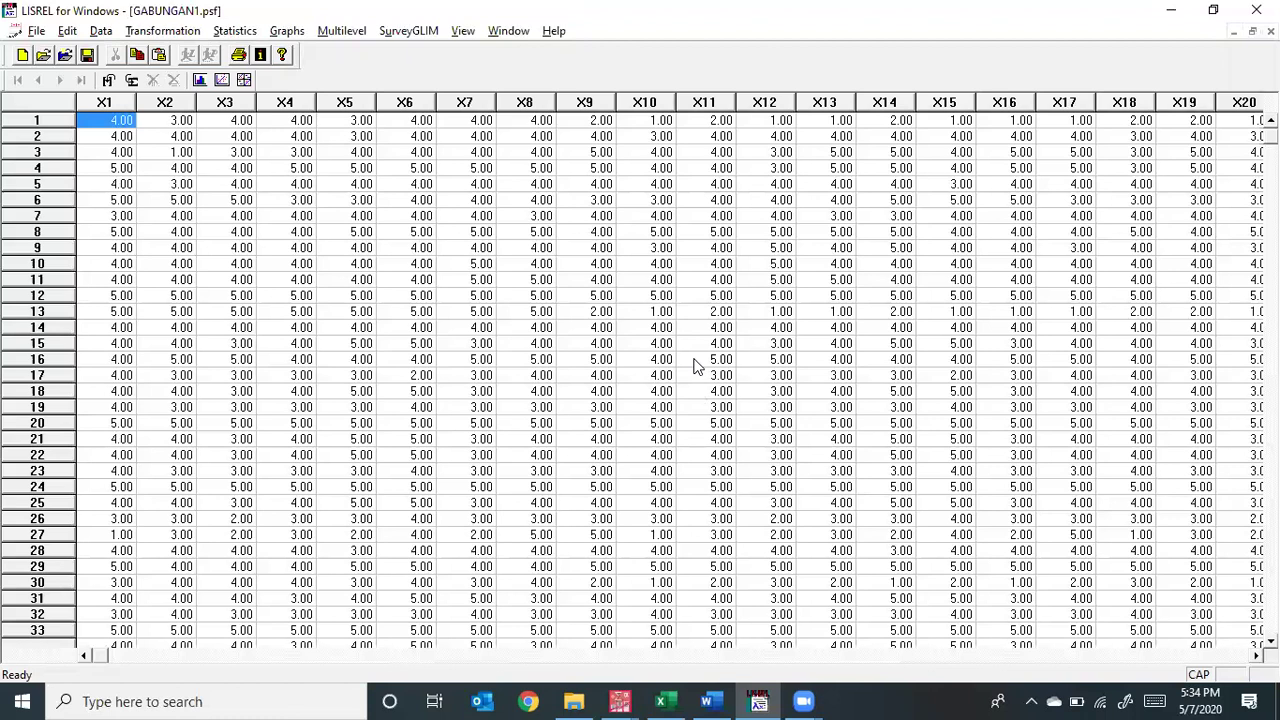
Step: Open the PRELIS output options and enable saving the Covariances moment matrix to a file
{"action": "left_click", "coordinate": [237, 30]}
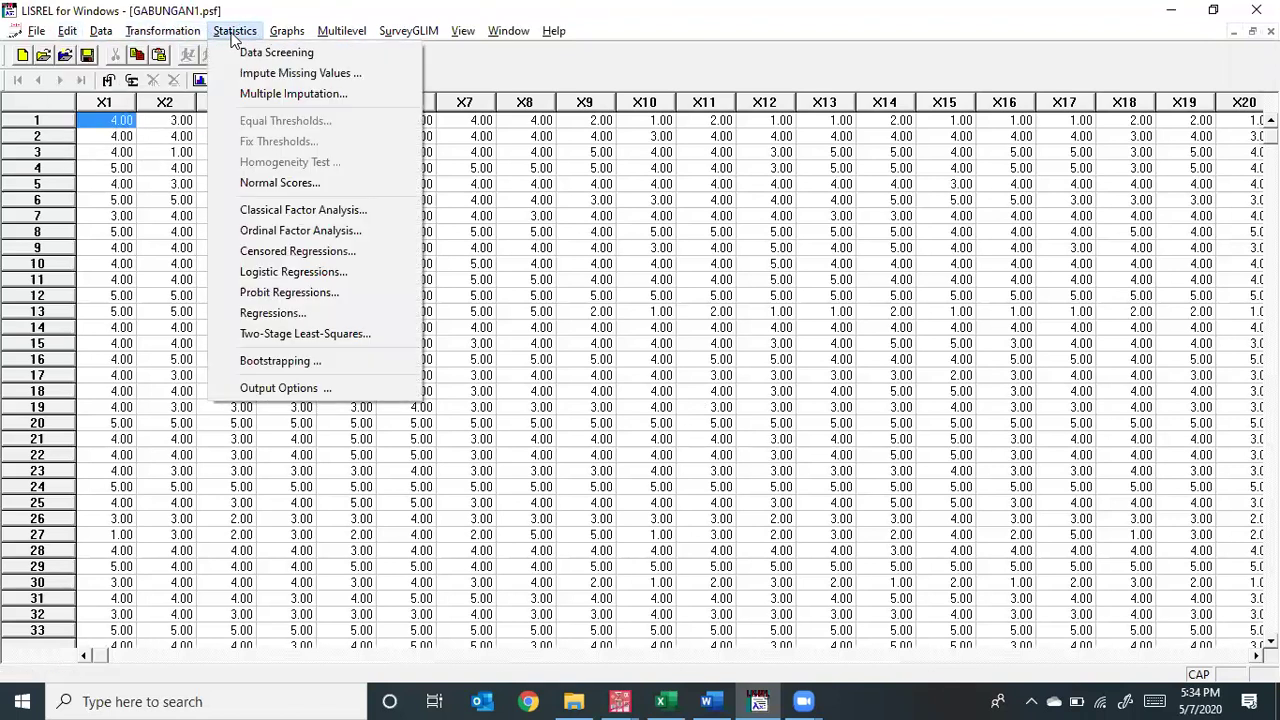
{"action": "left_click", "coordinate": [277, 388]}
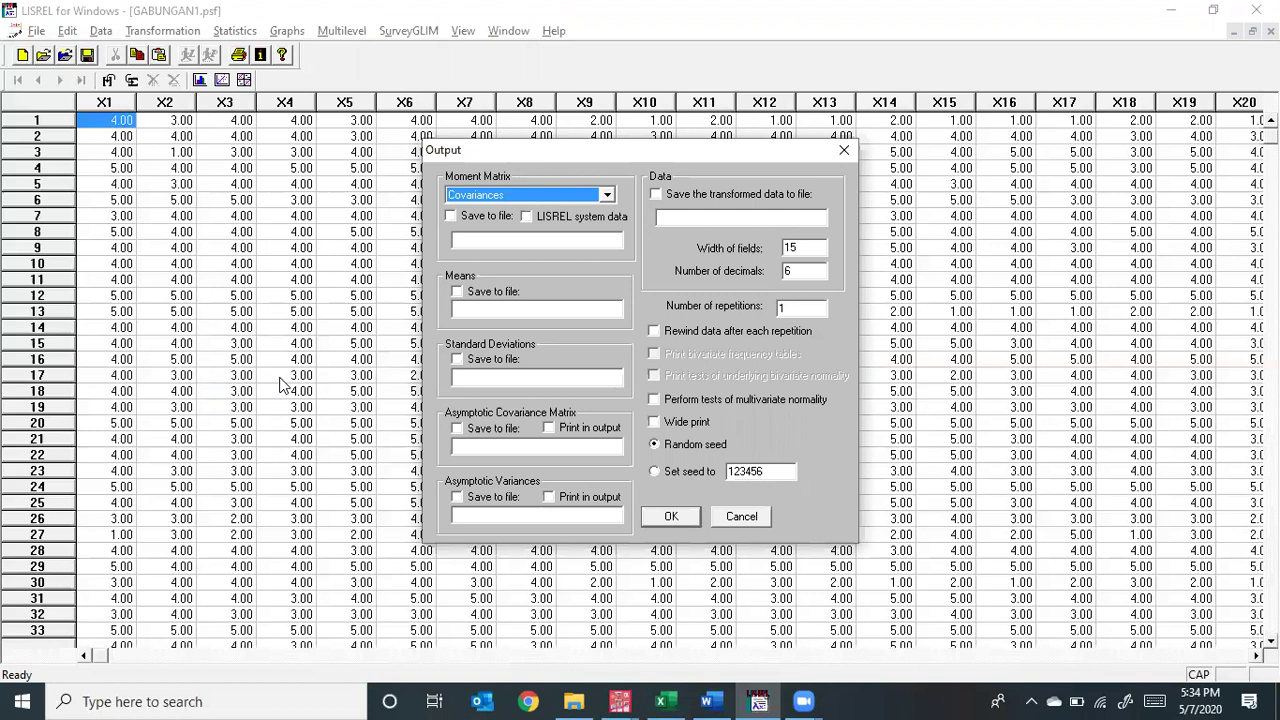
{"action": "left_click", "coordinate": [452, 217]}
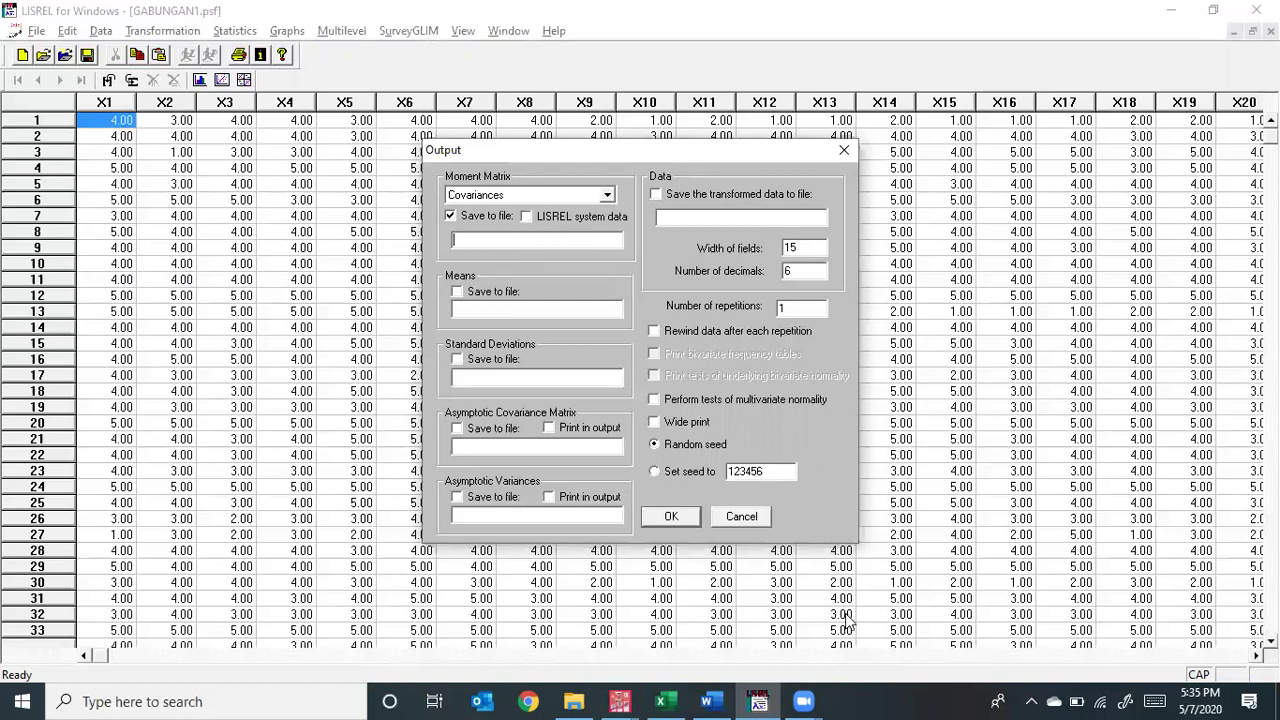
Step: Switch to Word and copy the covariance file path D:\Gabungan1.COV from the syntax text
{"action": "left_click", "coordinate": [706, 701]}
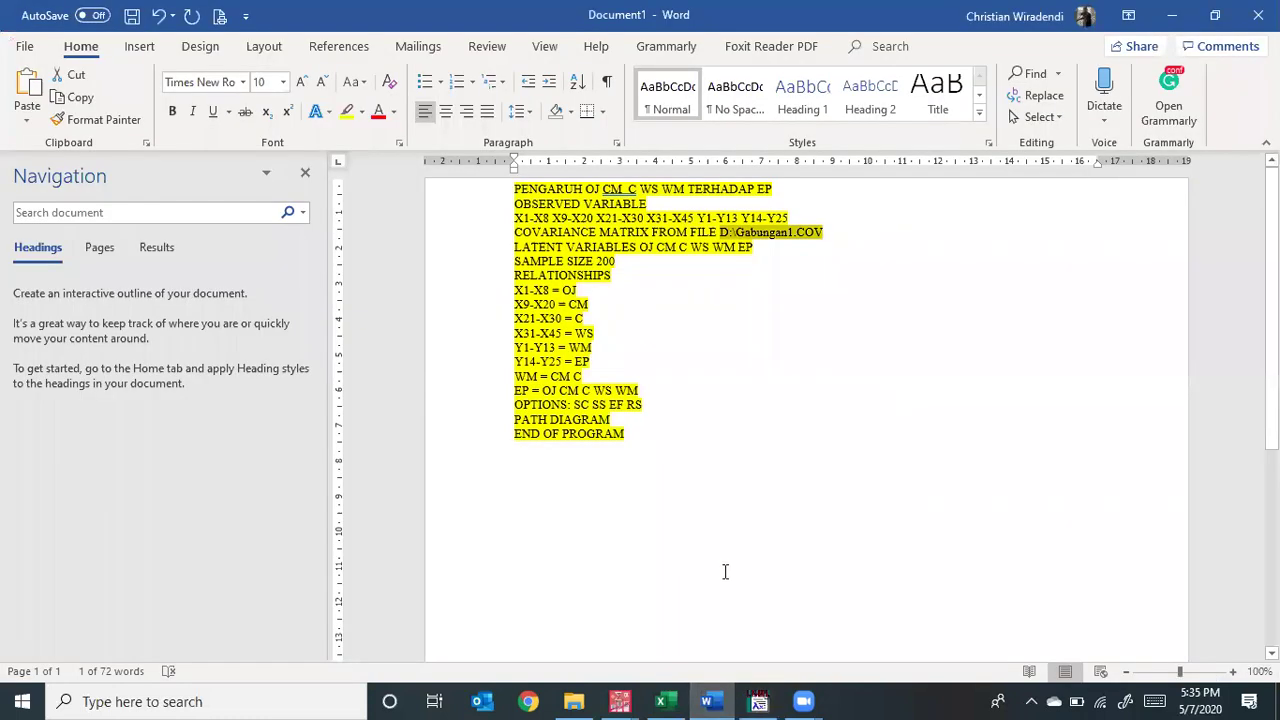
{"action": "left_click", "coordinate": [772, 347]}
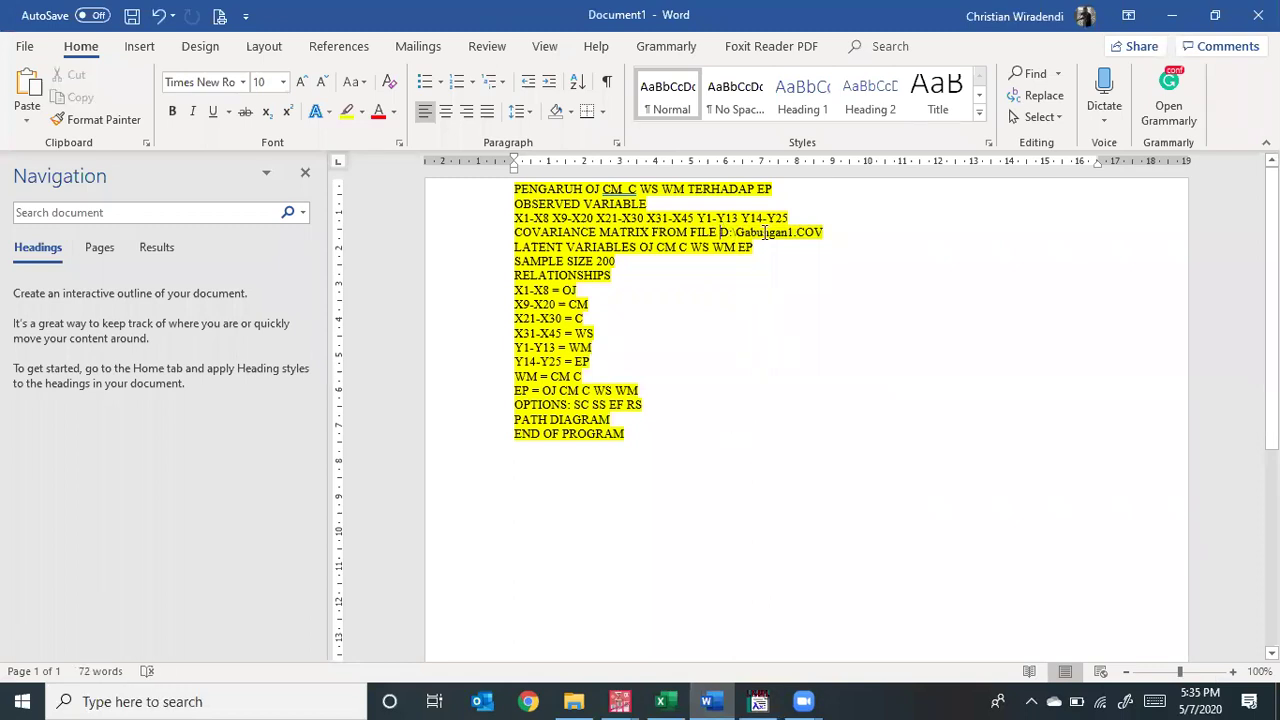
{"action": "left_click_drag", "start_coordinate": [719, 232], "coordinate": [829, 233]}
{"action": "key", "text": "ctrl+c"}
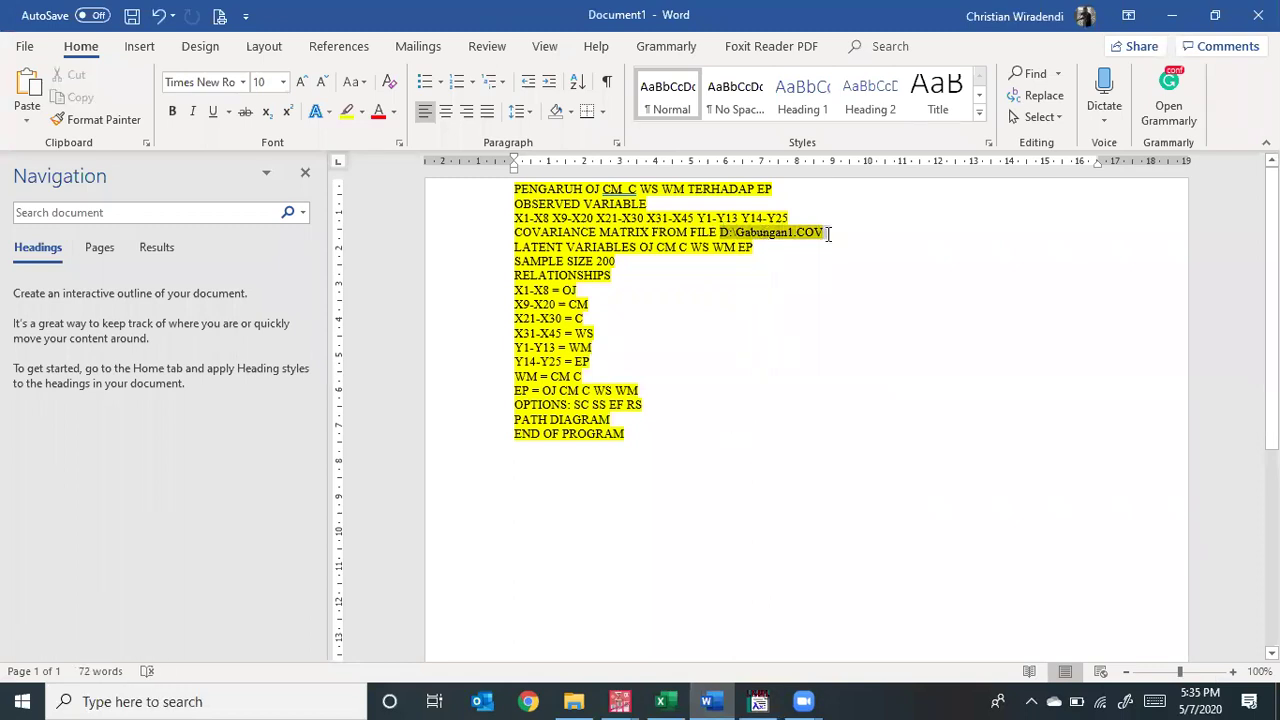
{"action": "left_click_drag", "start_coordinate": [829, 233], "coordinate": [831, 236]}
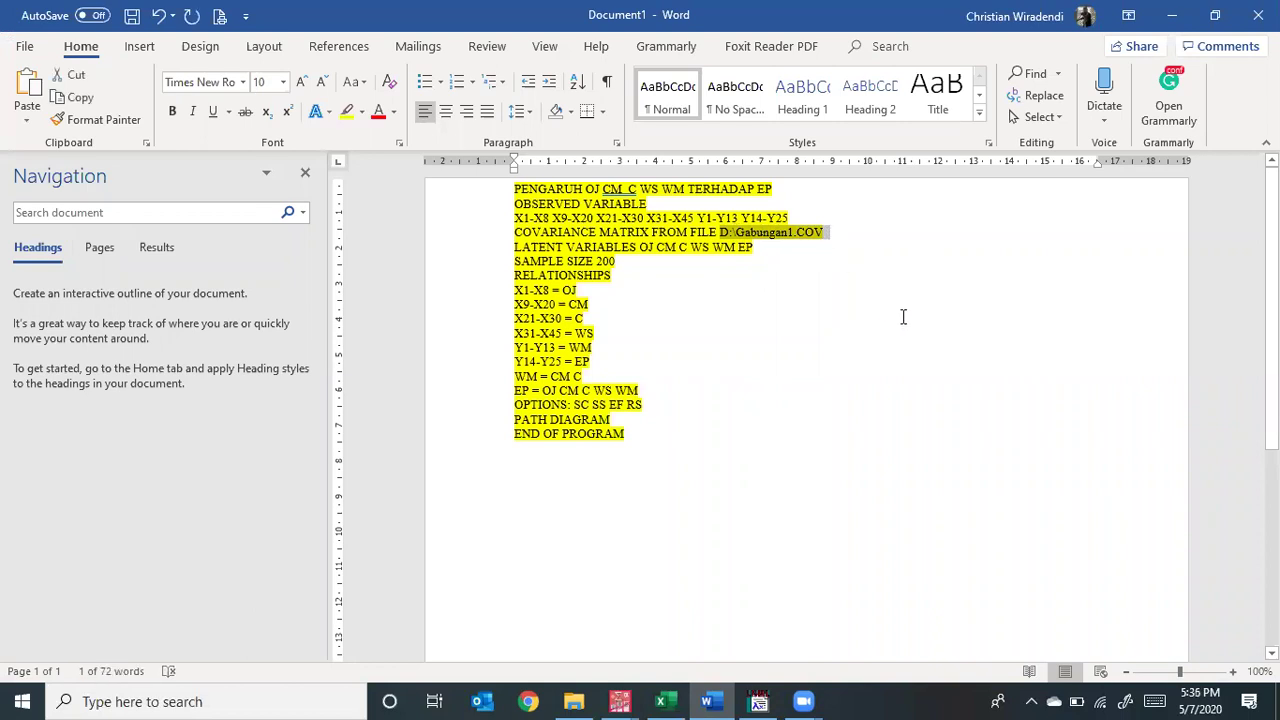
Step: Return to LISREL, paste D:\Gabungan1.COV as the covariance matrix file name, and generate the output
{"action": "key", "text": "alt+Tab"}
{"action": "left_click", "coordinate": [524, 240]}
{"action": "key", "text": "ctrl+v"}
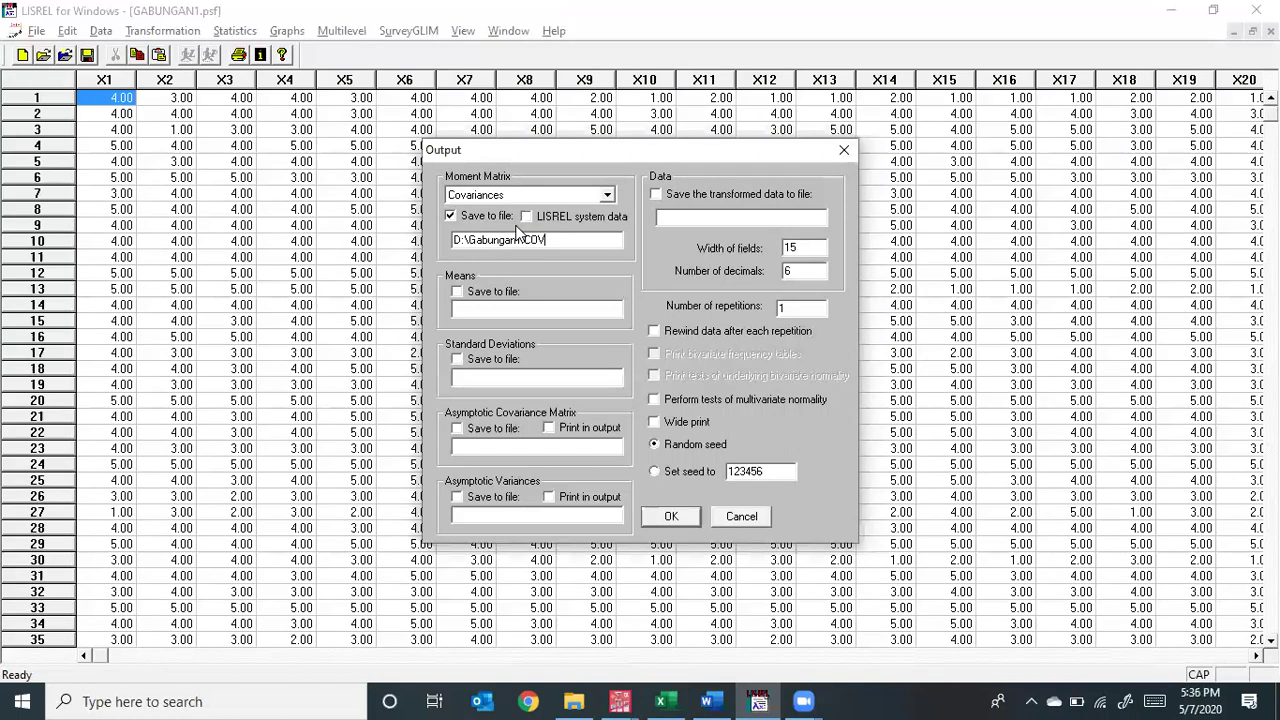
{"action": "left_click_drag", "start_coordinate": [547, 240], "coordinate": [524, 228]}
{"action": "left_click", "coordinate": [551, 240]}
{"action": "left_click", "coordinate": [684, 519]}
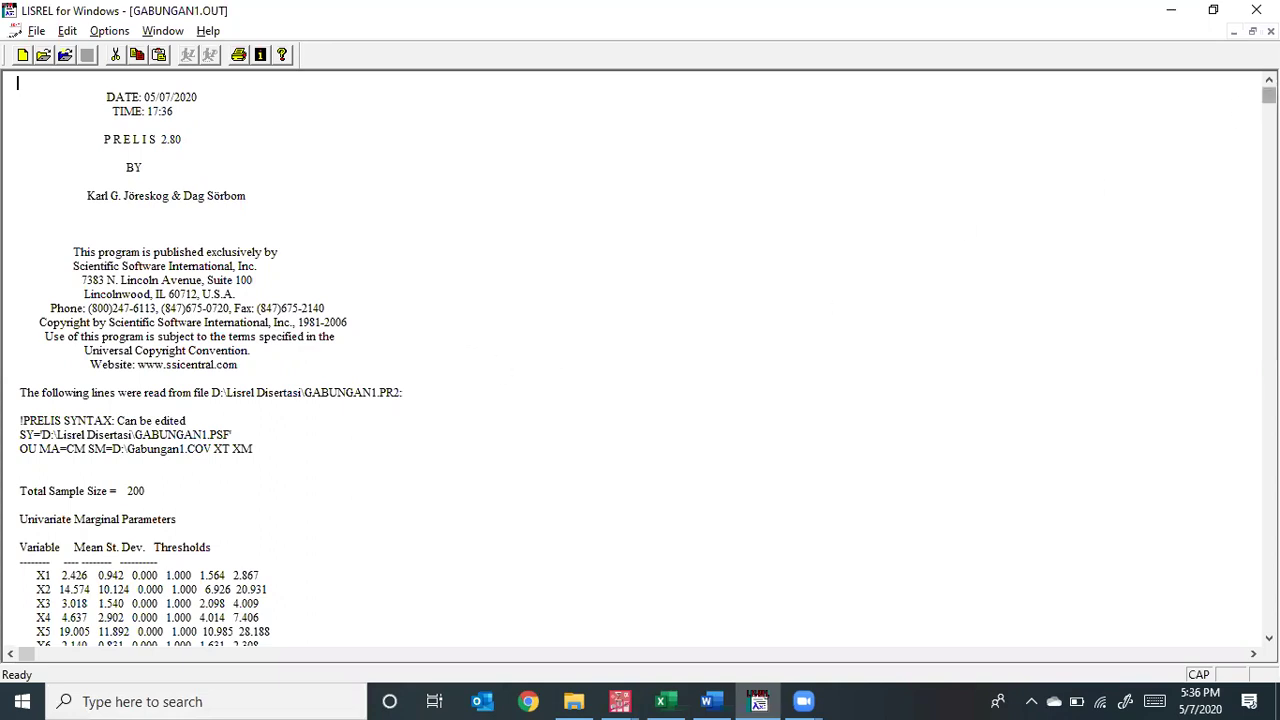
Step: Look through the univariate parameters and frequency charts in the GABUNGAN1.OUT output
{"action": "scroll", "coordinate": [640, 360], "scroll_direction": "down", "scroll_amount": 20}
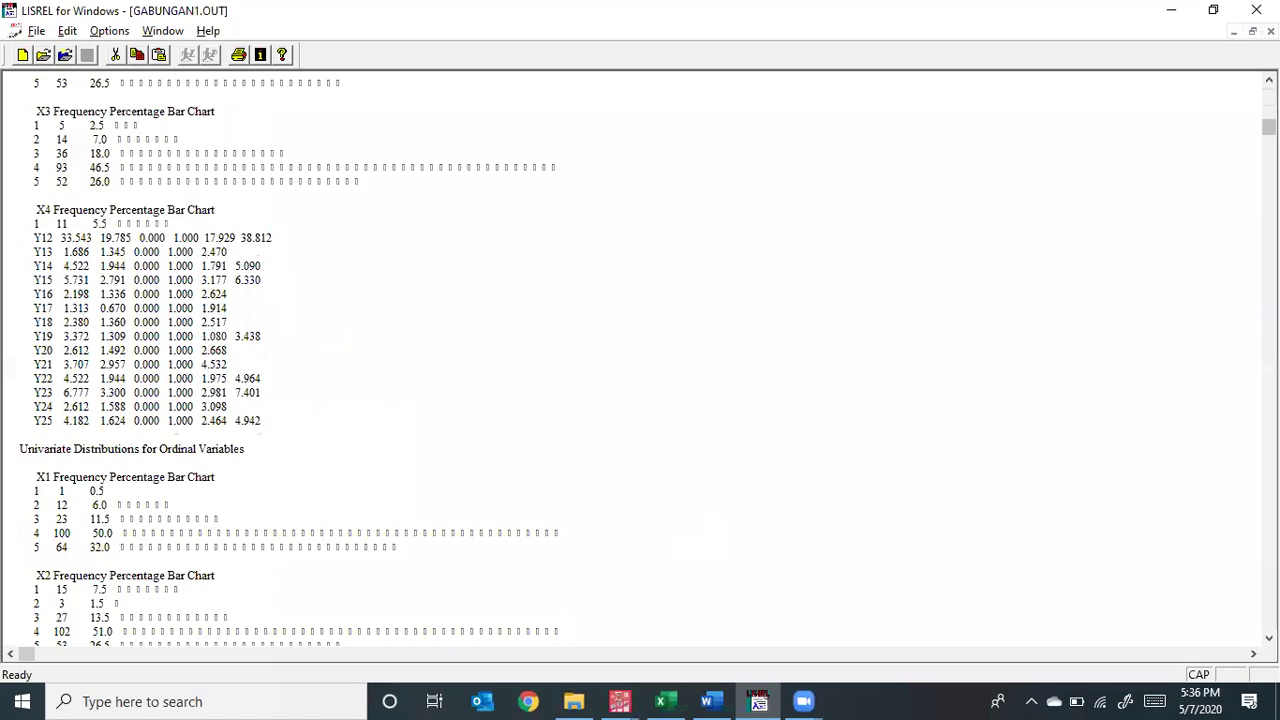
{"action": "scroll", "coordinate": [640, 360], "scroll_direction": "down", "scroll_amount": 20}
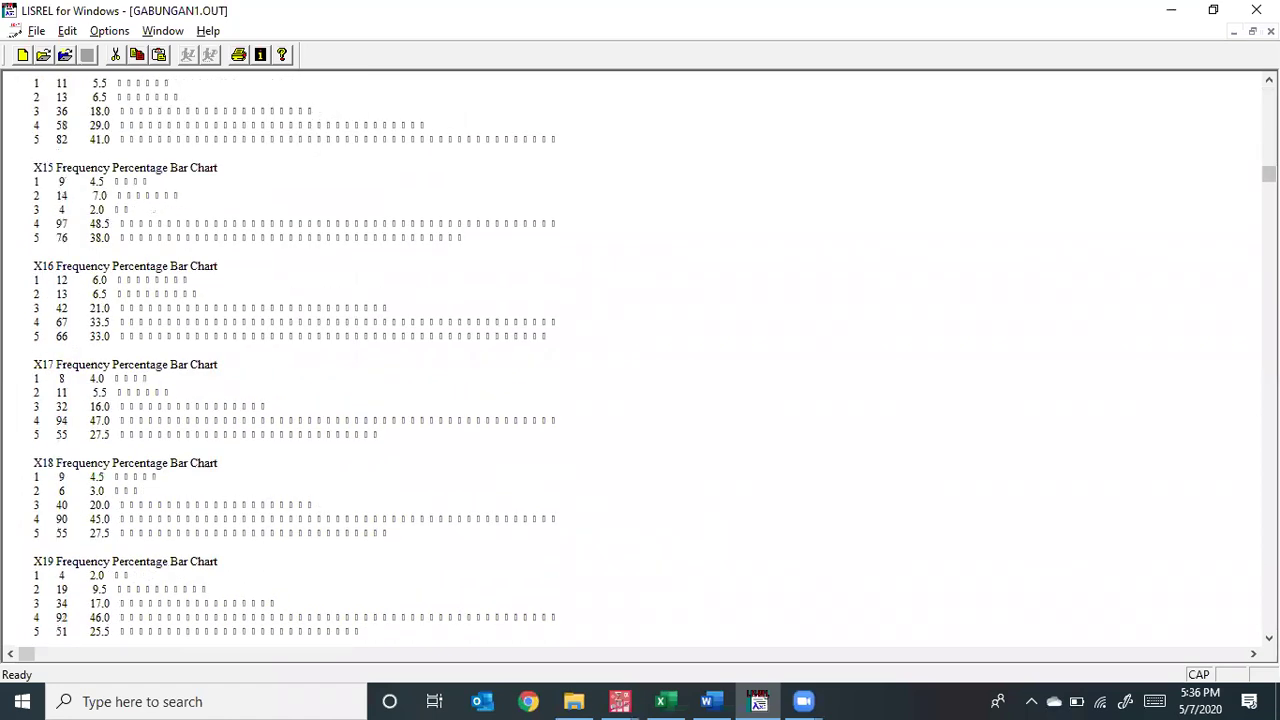
{"action": "scroll", "coordinate": [1228, 163], "scroll_direction": "down", "scroll_amount": 14}
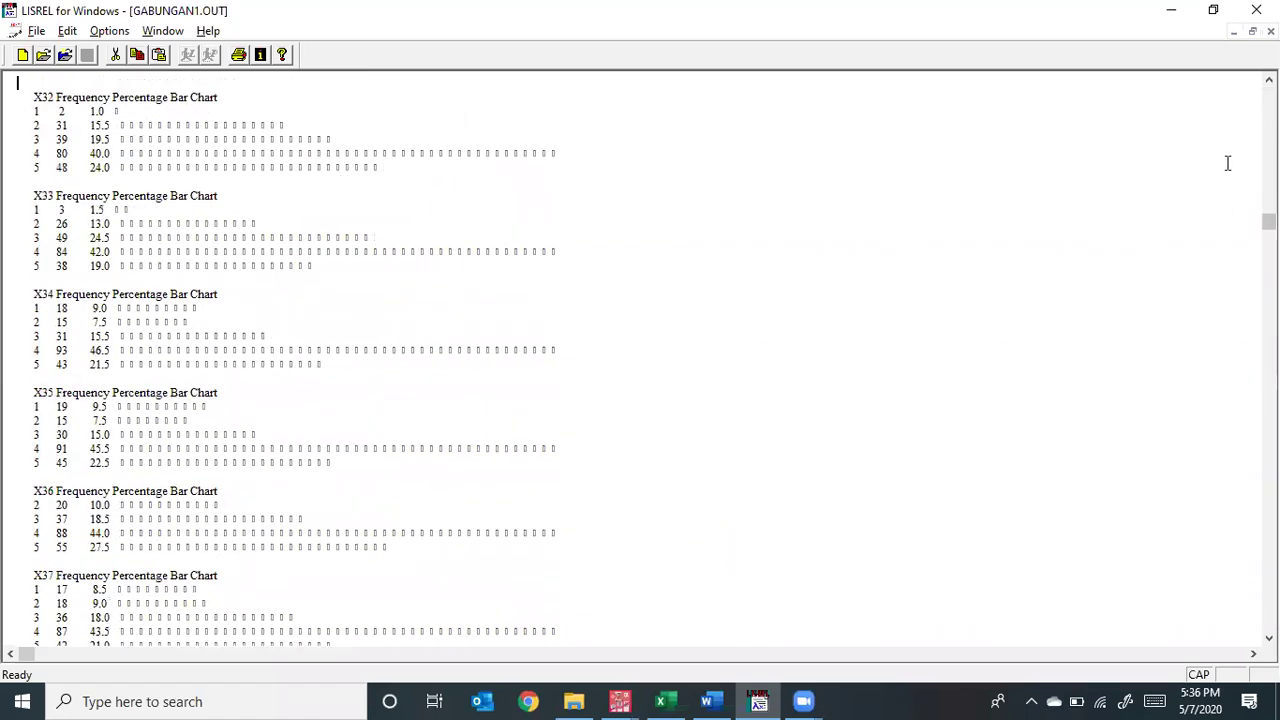
{"action": "scroll", "coordinate": [640, 360], "scroll_direction": "up", "scroll_amount": 20}
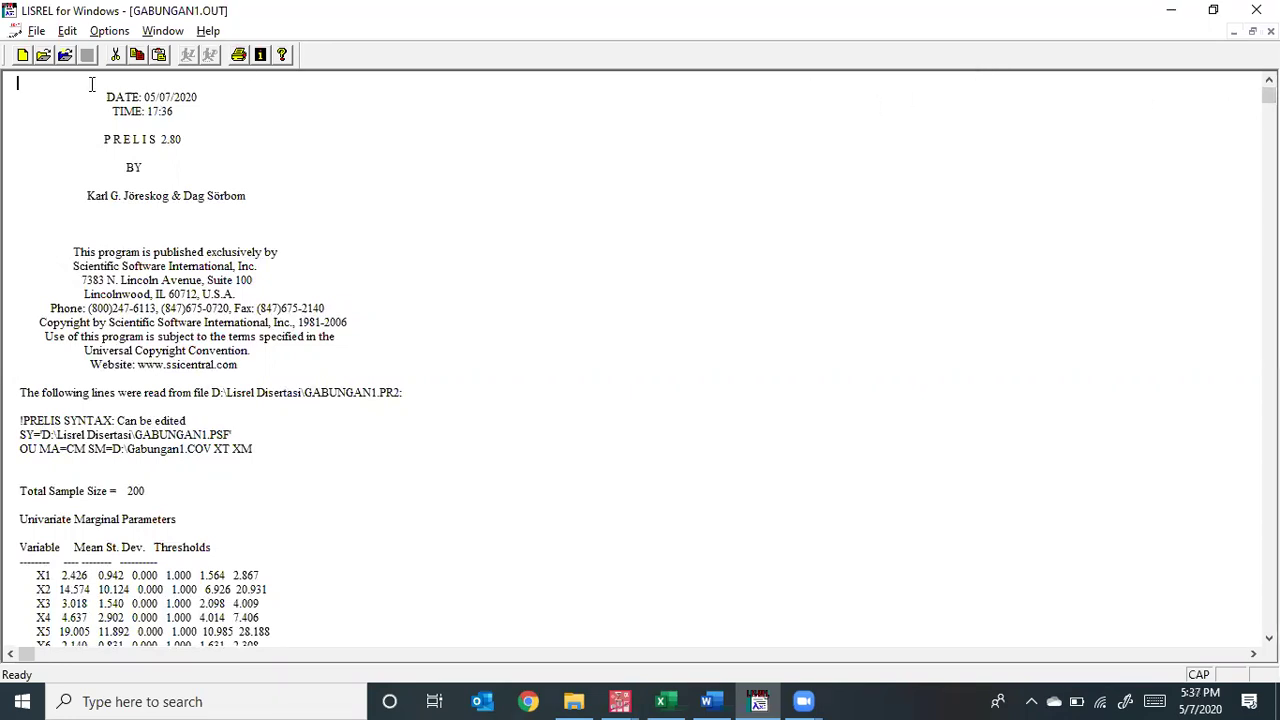
Step: Create a new Syntax Only file in LISREL
{"action": "left_click", "coordinate": [37, 32]}
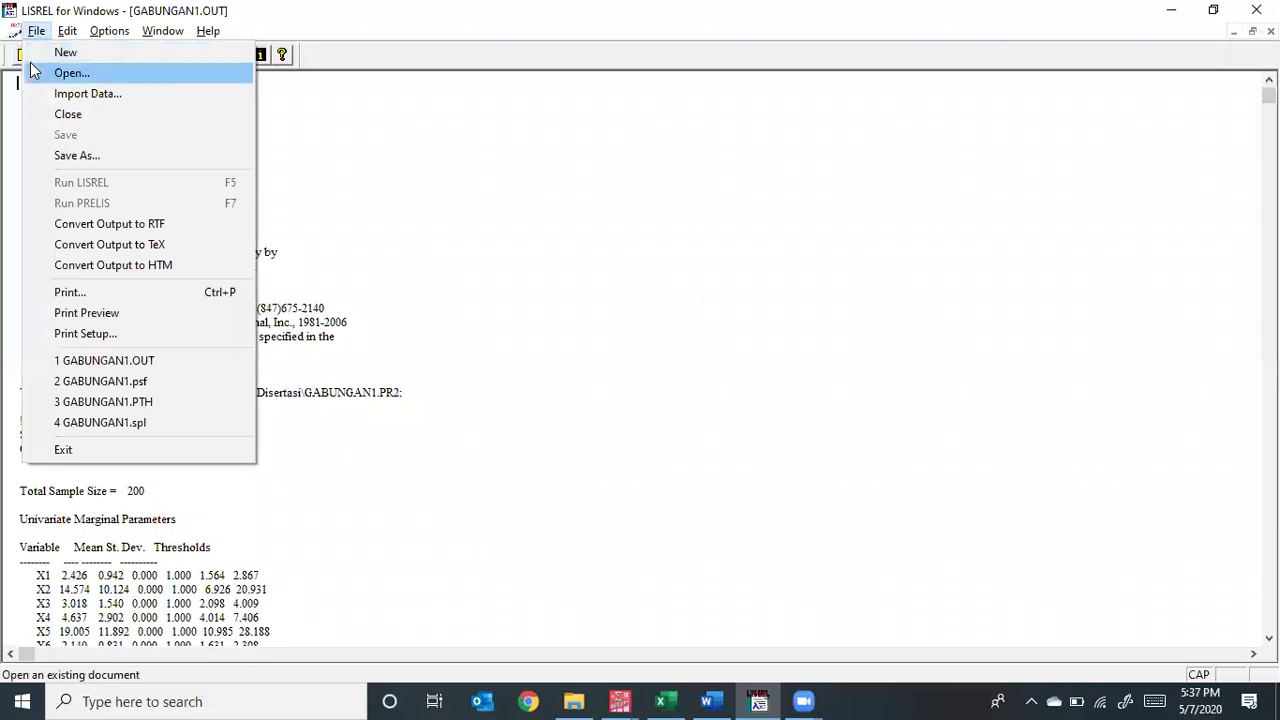
{"action": "left_click", "coordinate": [45, 52]}
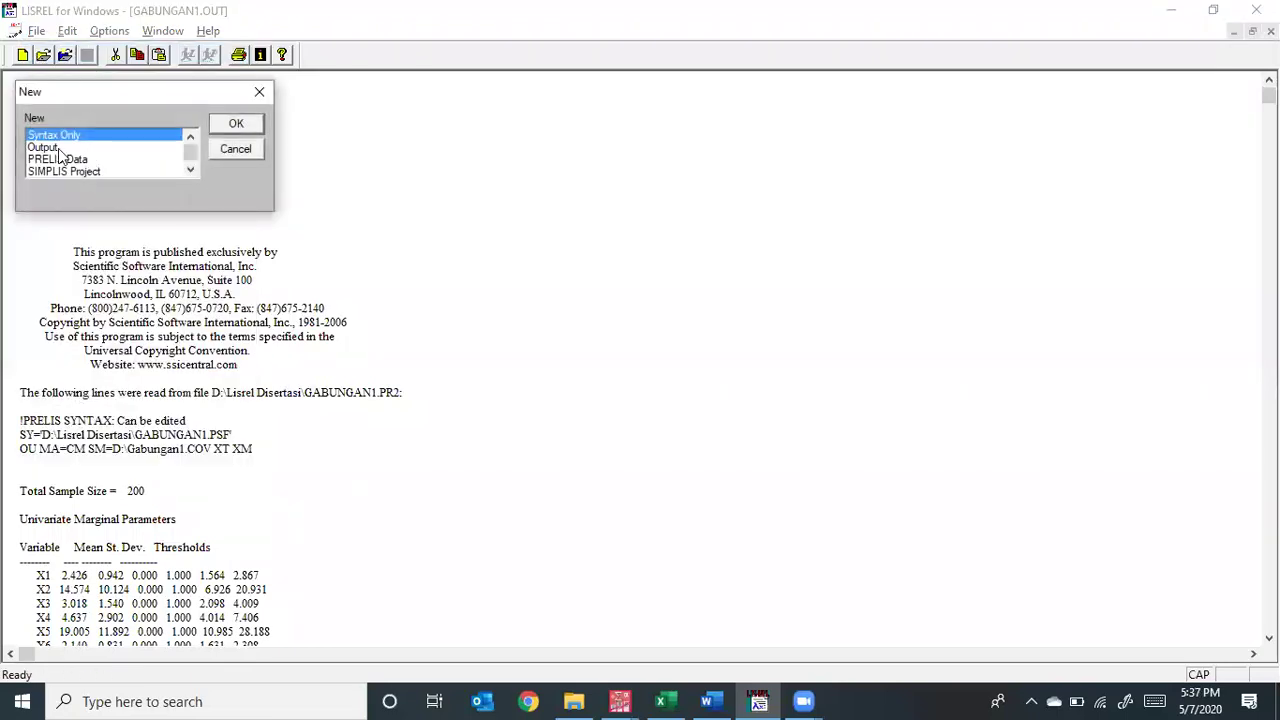
{"action": "left_click", "coordinate": [235, 124]}
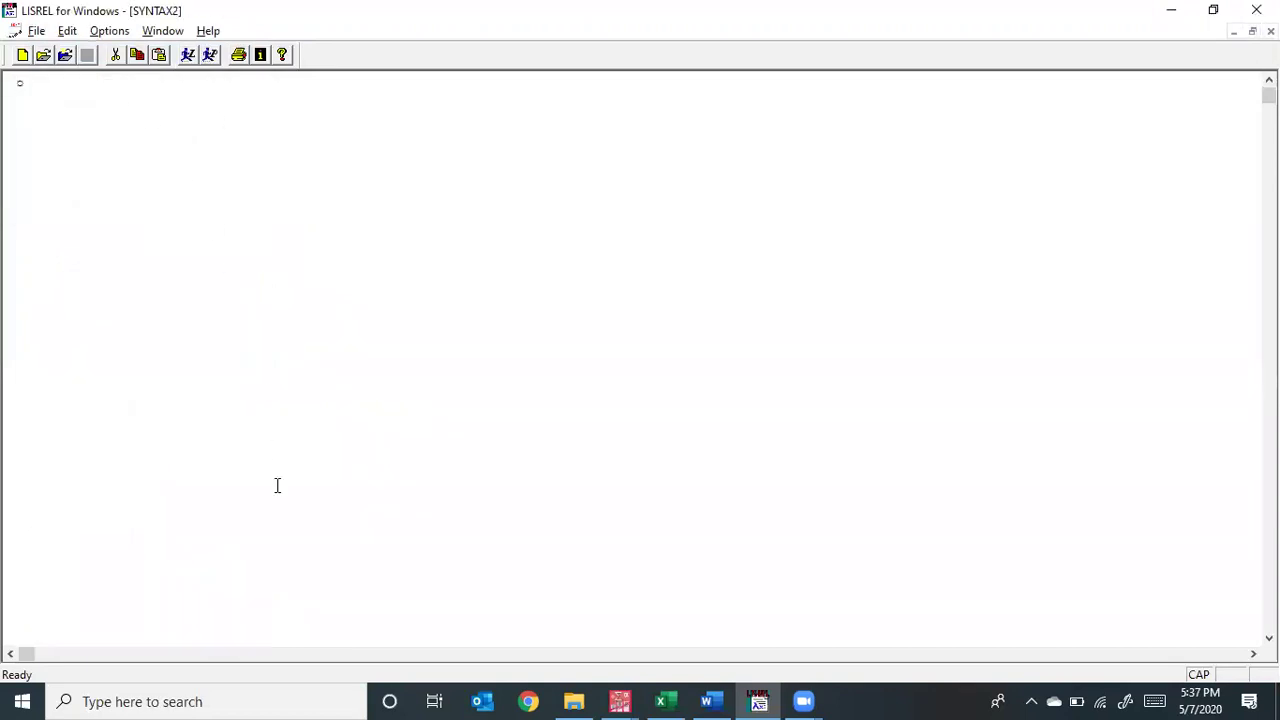
Step: Switch to Word and examine the title and observed variable lines of the prepared syntax
{"action": "left_click", "coordinate": [706, 700]}
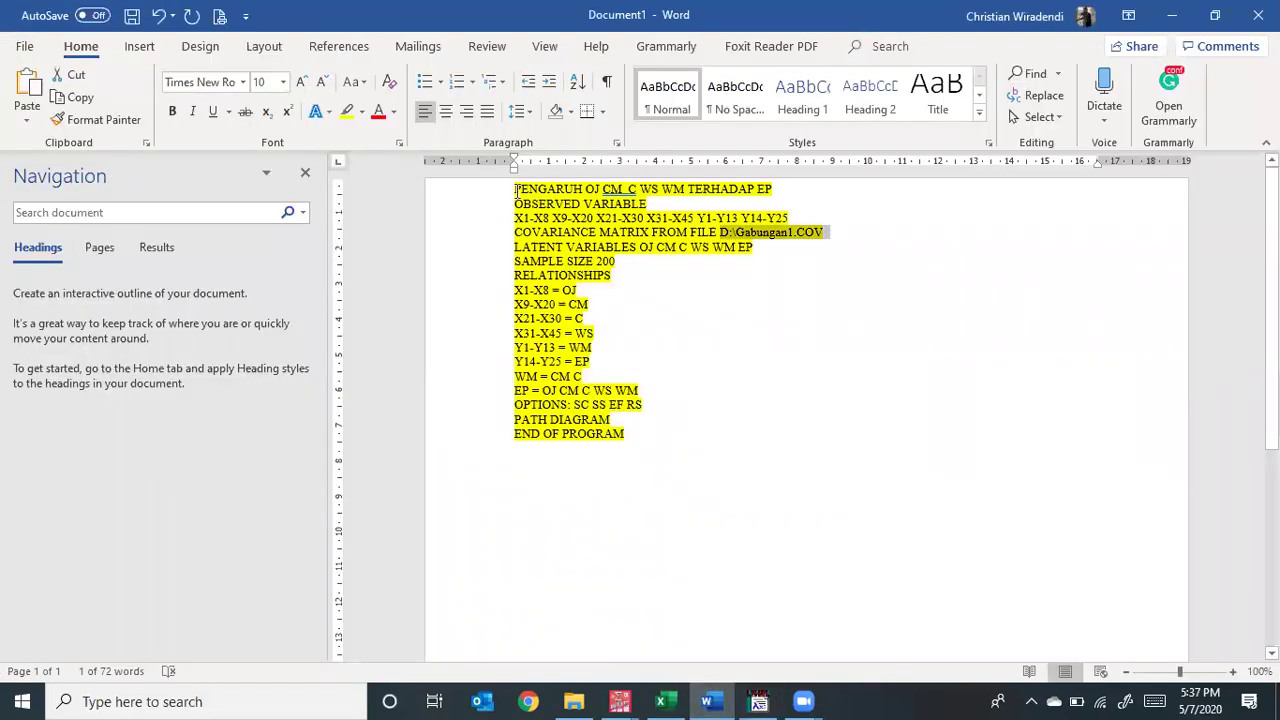
{"action": "left_click_drag", "start_coordinate": [514, 190], "coordinate": [778, 191]}
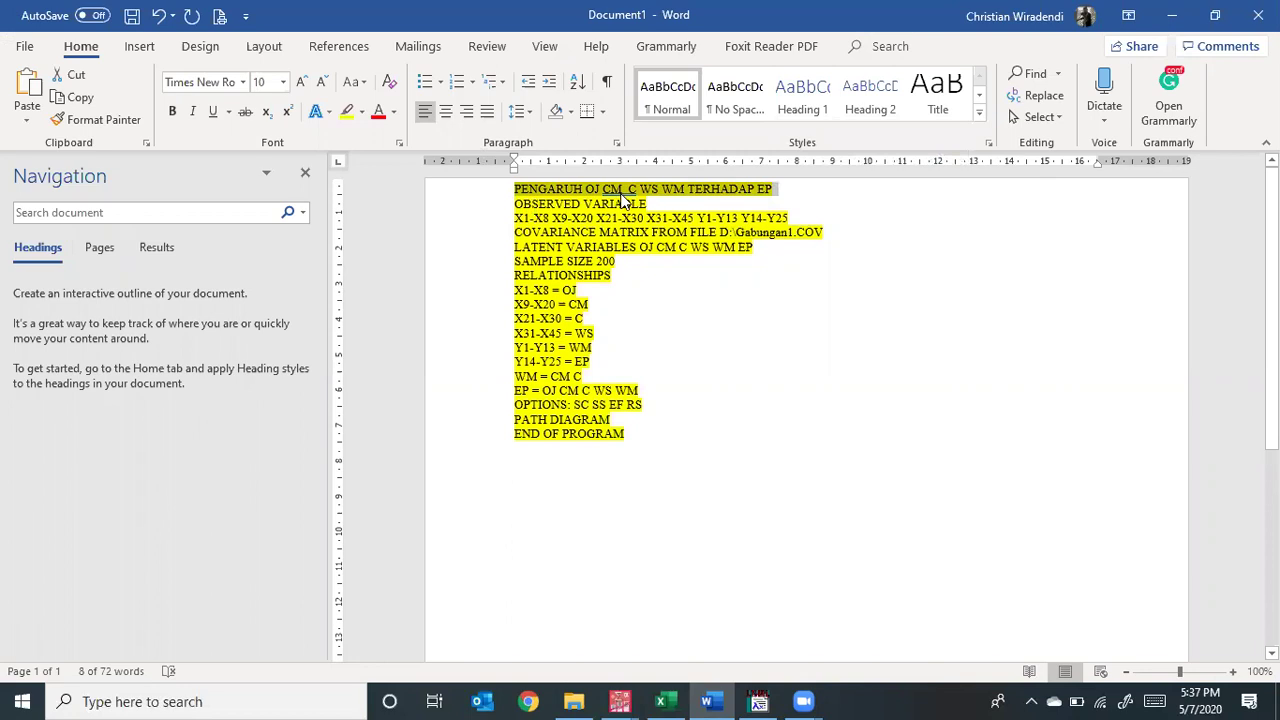
{"action": "left_click_drag", "start_coordinate": [514, 203], "coordinate": [648, 204]}
{"action": "left_click", "coordinate": [773, 207]}
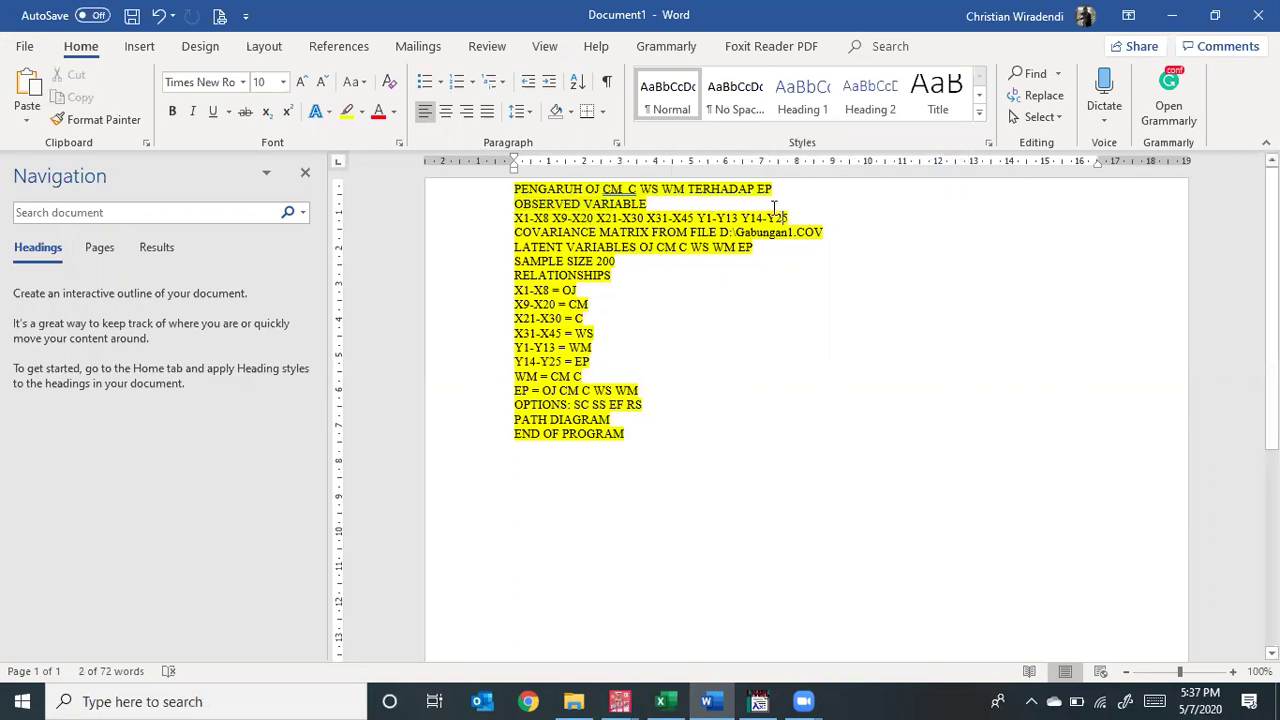
{"action": "left_click_drag", "start_coordinate": [512, 204], "coordinate": [652, 204]}
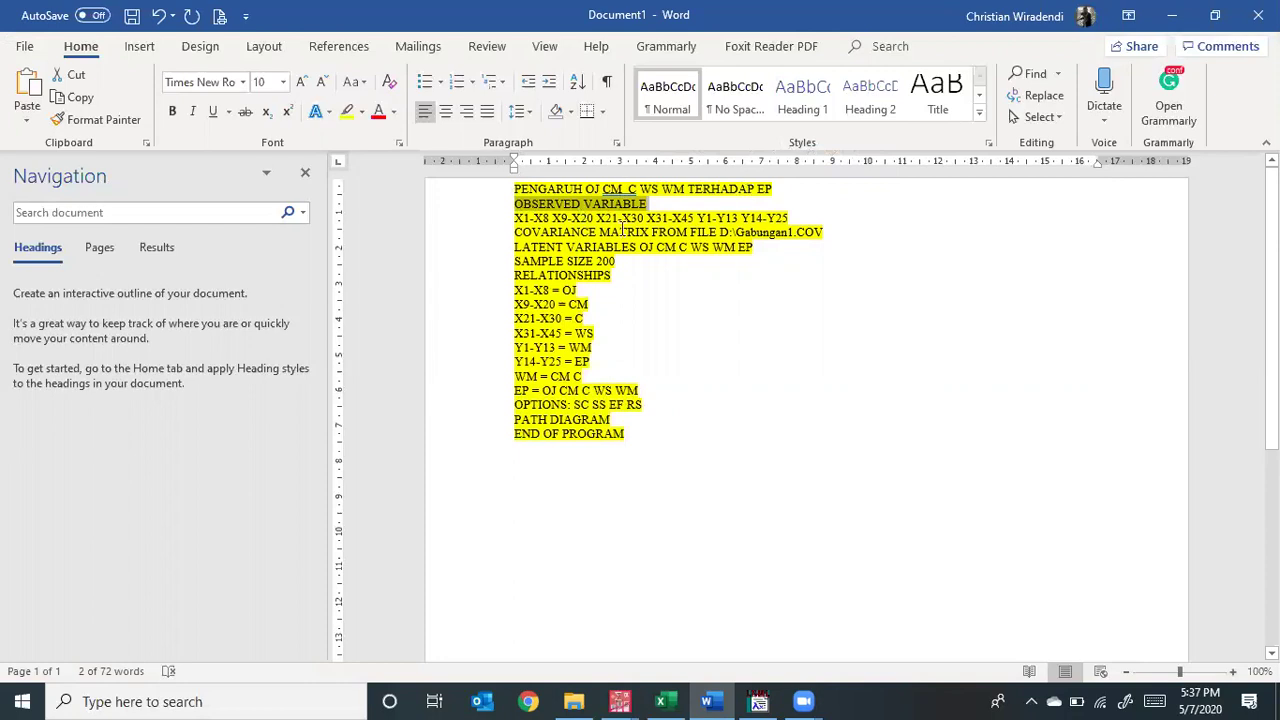
{"action": "left_click", "coordinate": [515, 218]}
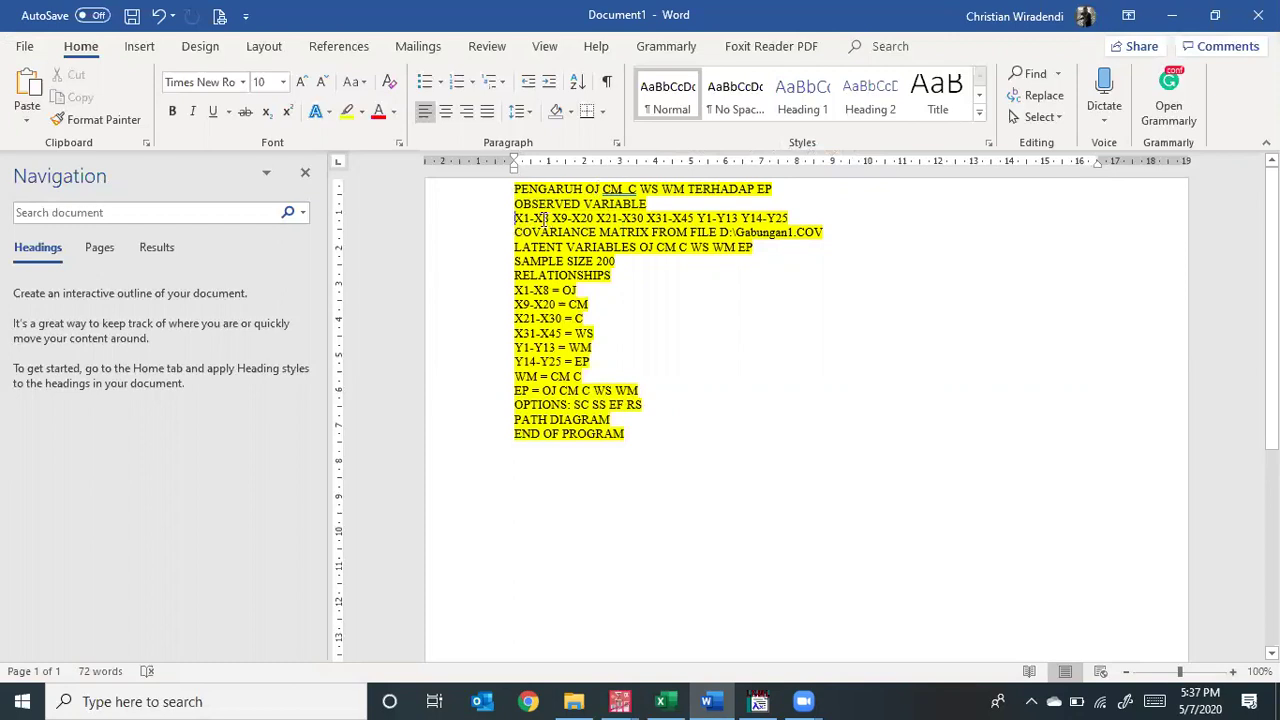
Step: Check in the Excel sheet how the X items are grouped under each variable, and return to Word
{"action": "left_click", "coordinate": [660, 701]}
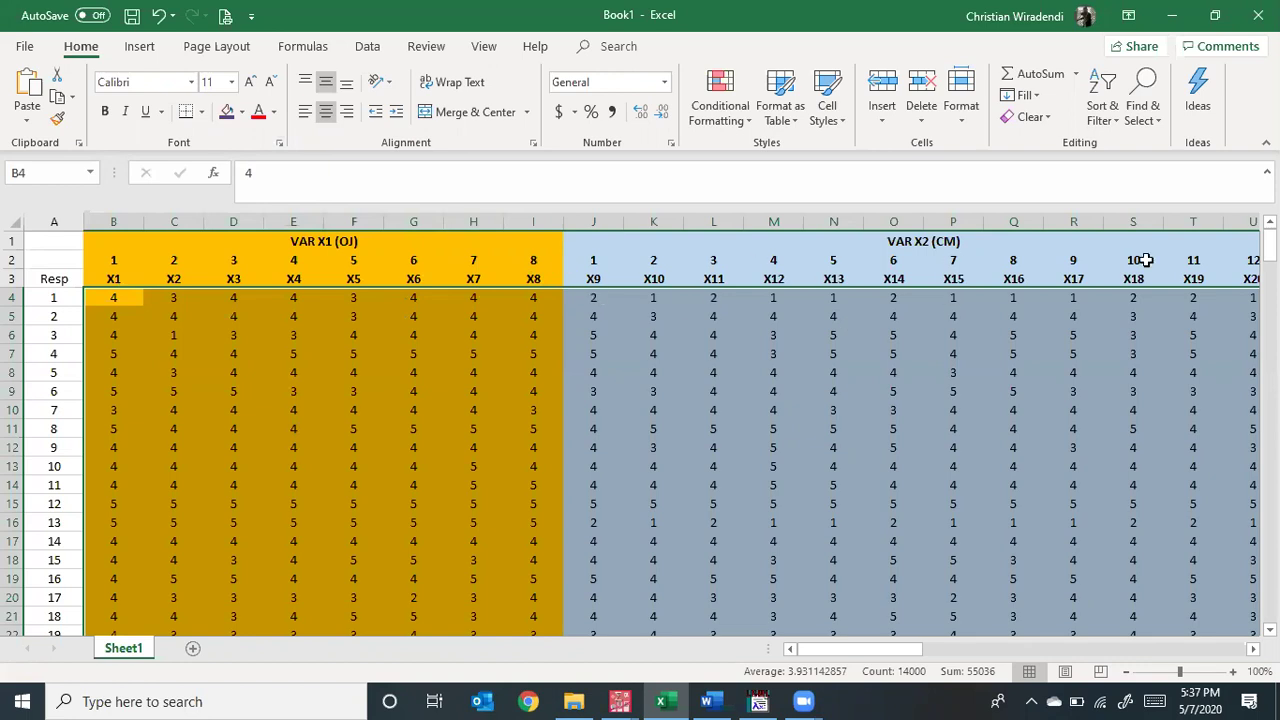
{"action": "left_click_drag", "start_coordinate": [908, 650], "coordinate": [946, 648]}
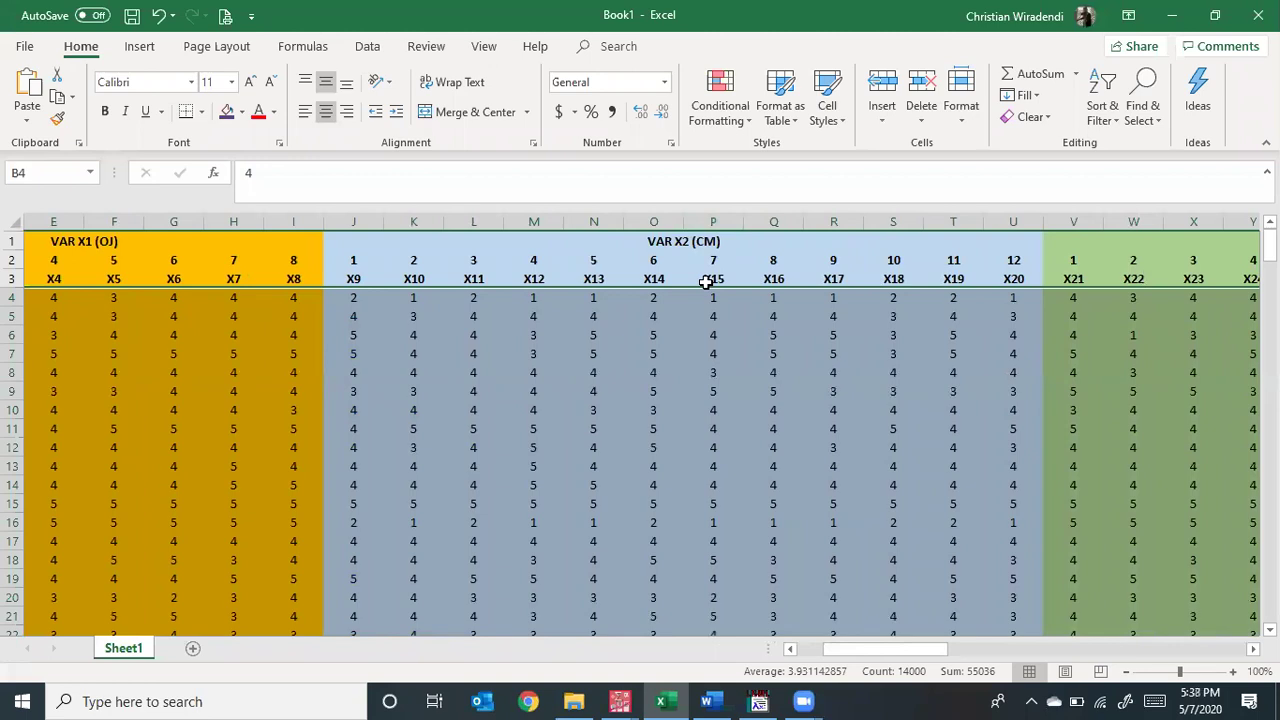
{"action": "key", "text": "alt+Tab"}
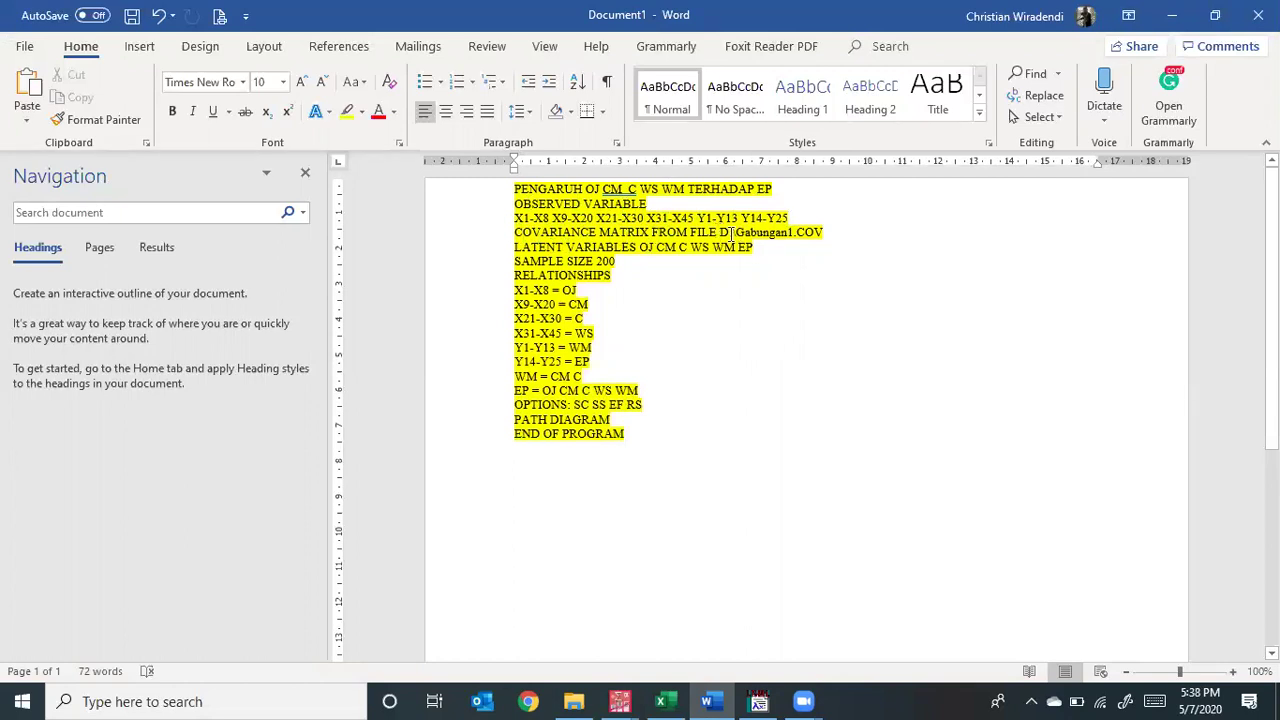
Step: Examine the covariance matrix file path and the latent variable names OJ CM C WS WM EP in the syntax
{"action": "left_click_drag", "start_coordinate": [719, 233], "coordinate": [849, 233]}
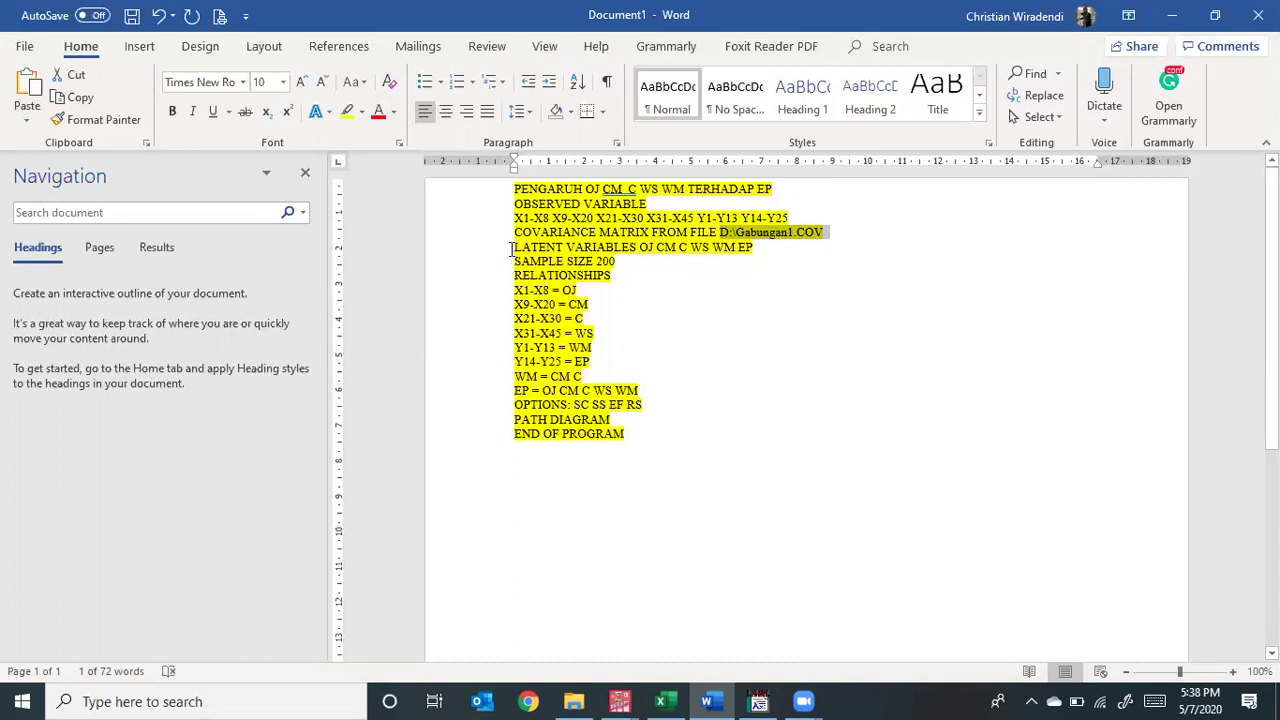
{"action": "left_click_drag", "start_coordinate": [512, 249], "coordinate": [652, 249]}
{"action": "left_click", "coordinate": [645, 249]}
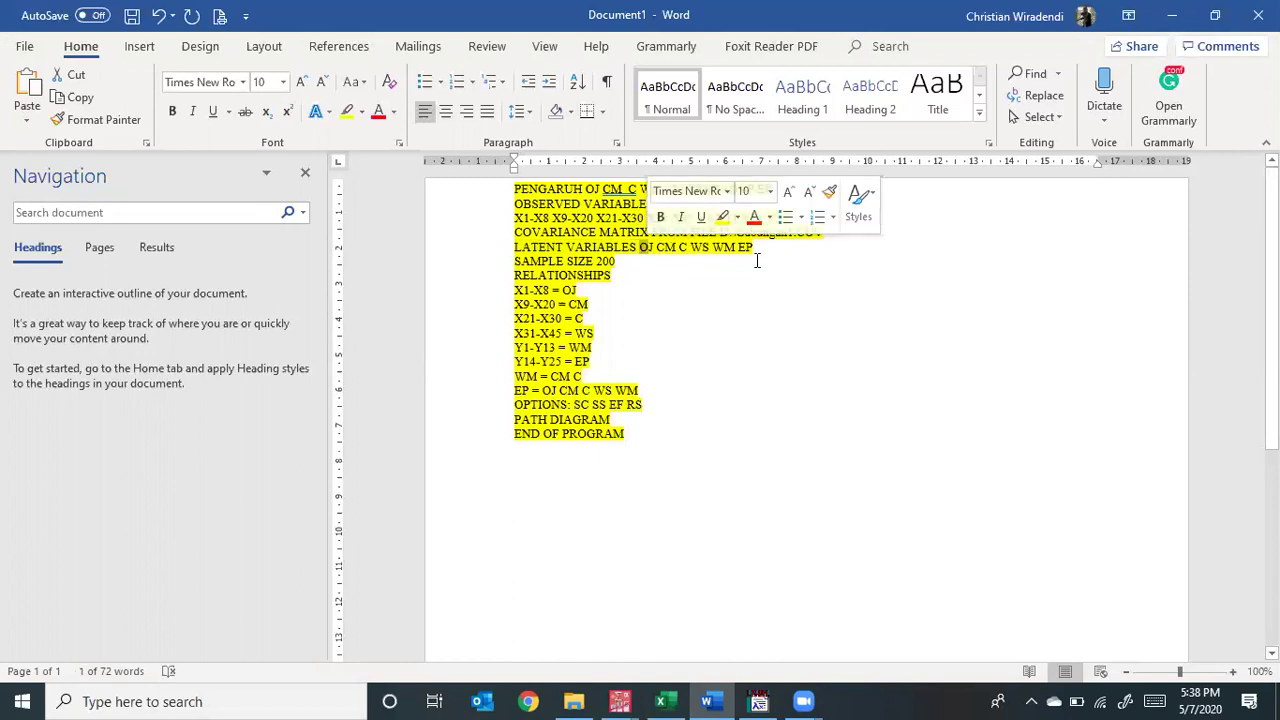
{"action": "left_click_drag", "start_coordinate": [754, 249], "coordinate": [638, 250]}
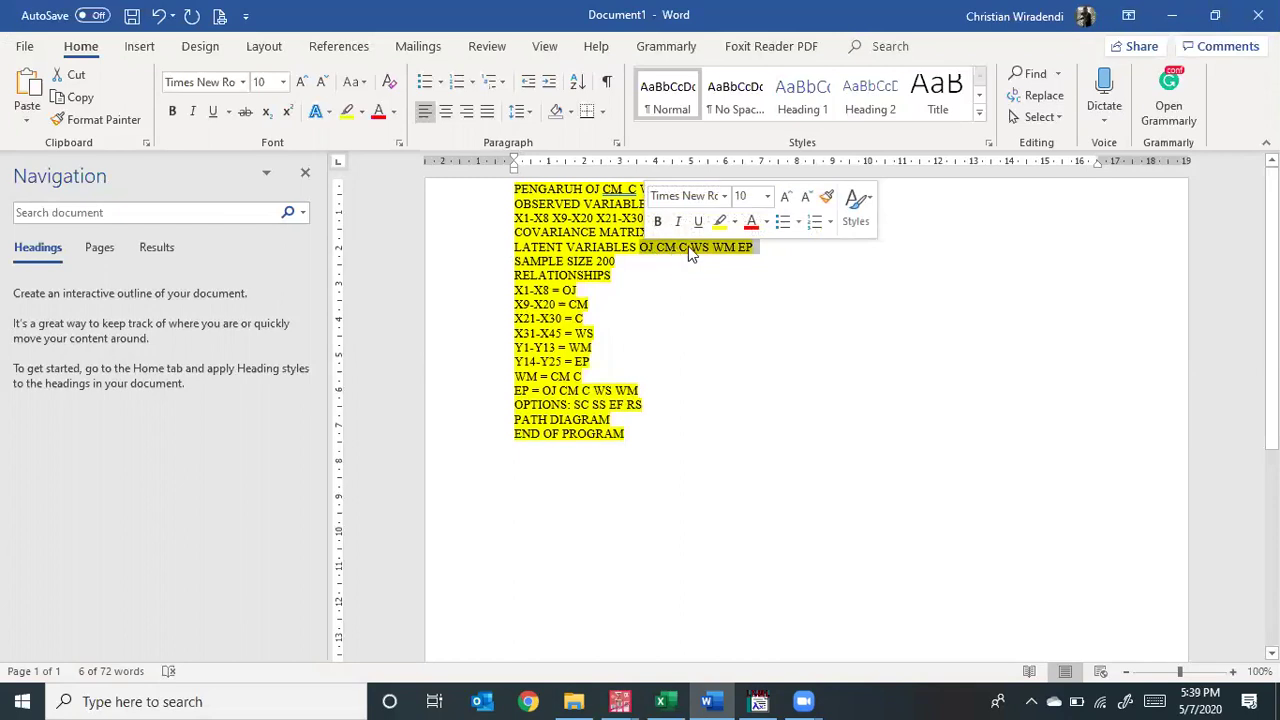
Step: Copy the entire prepared syntax from the Word document and paste it into the empty LISREL syntax file
{"action": "left_click", "coordinate": [690, 257]}
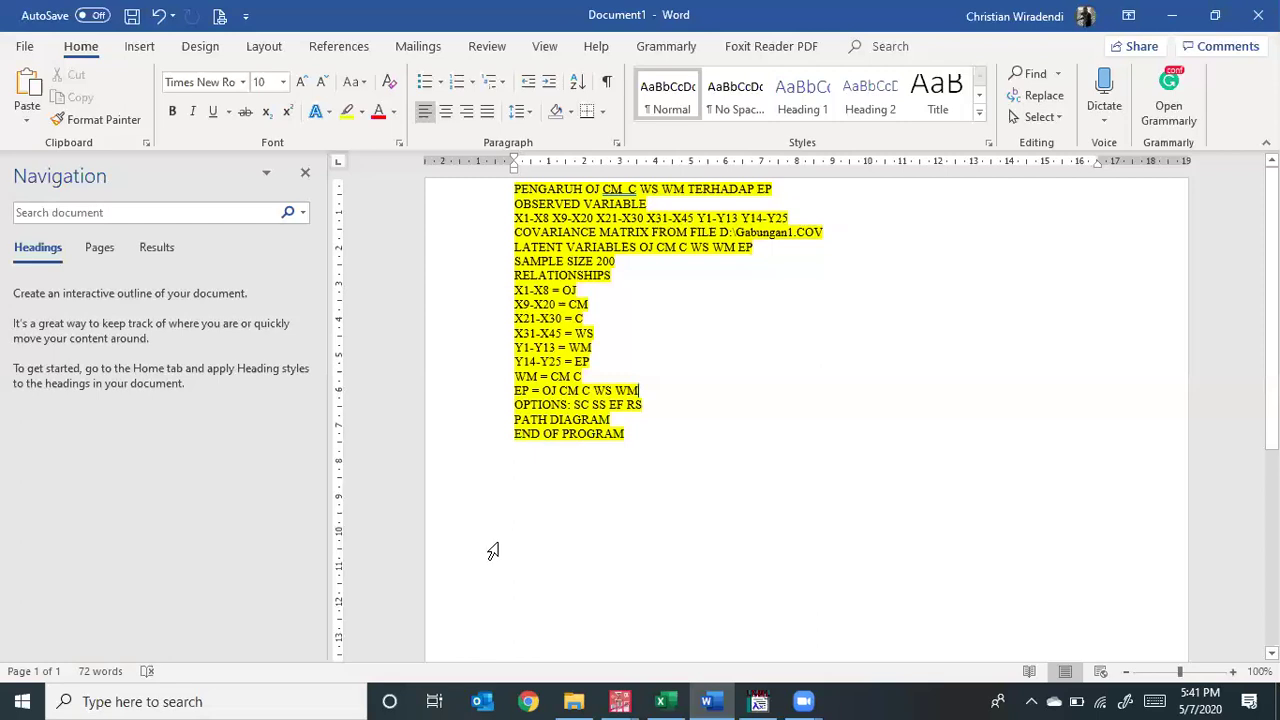
{"action": "left_click", "coordinate": [645, 409]}
{"action": "triple_click", "coordinate": [506, 186]}
{"action": "key", "text": "ctrl+c"}
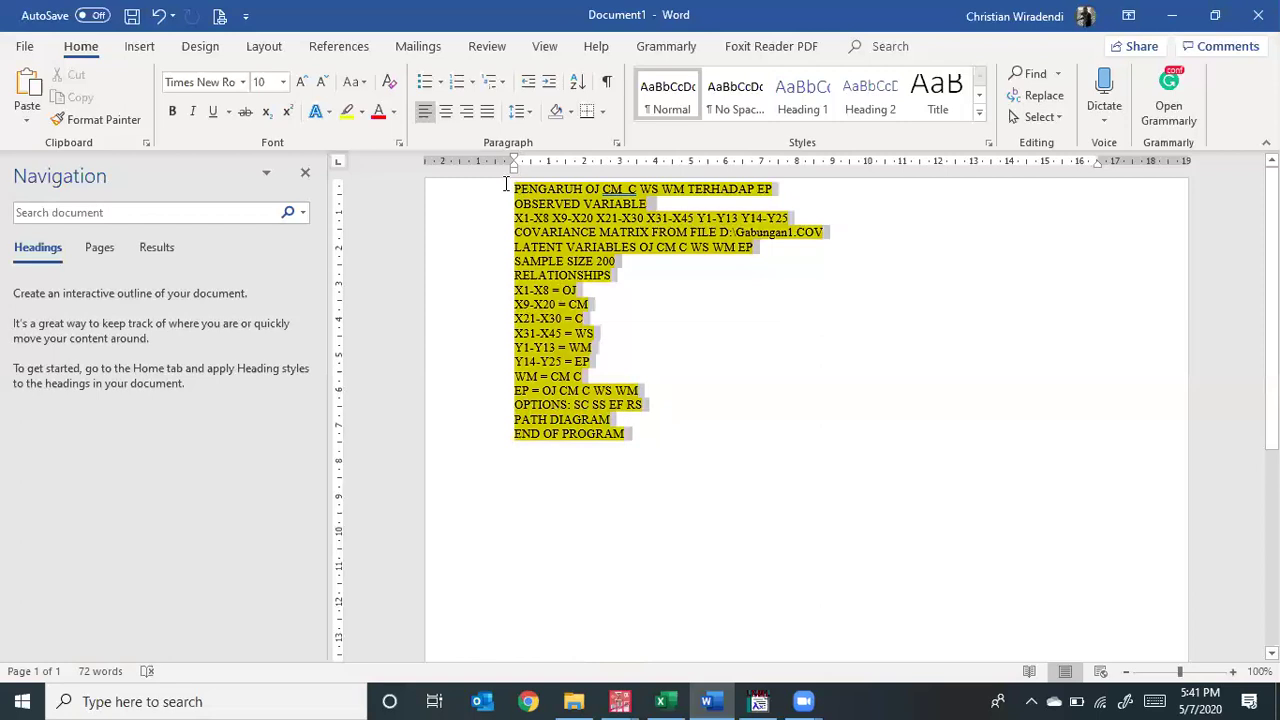
{"action": "key", "text": "alt+Tab"}
{"action": "key", "text": "alt+Tab"}
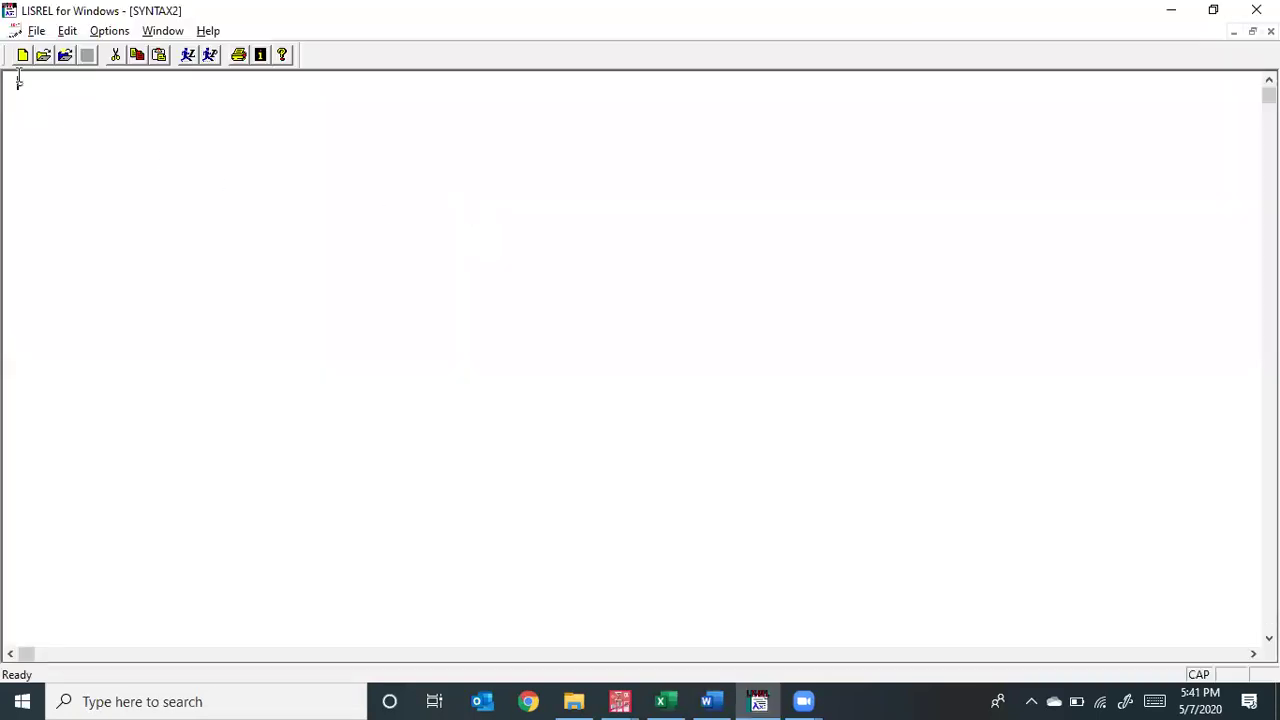
{"action": "key", "text": "ctrl+v"}
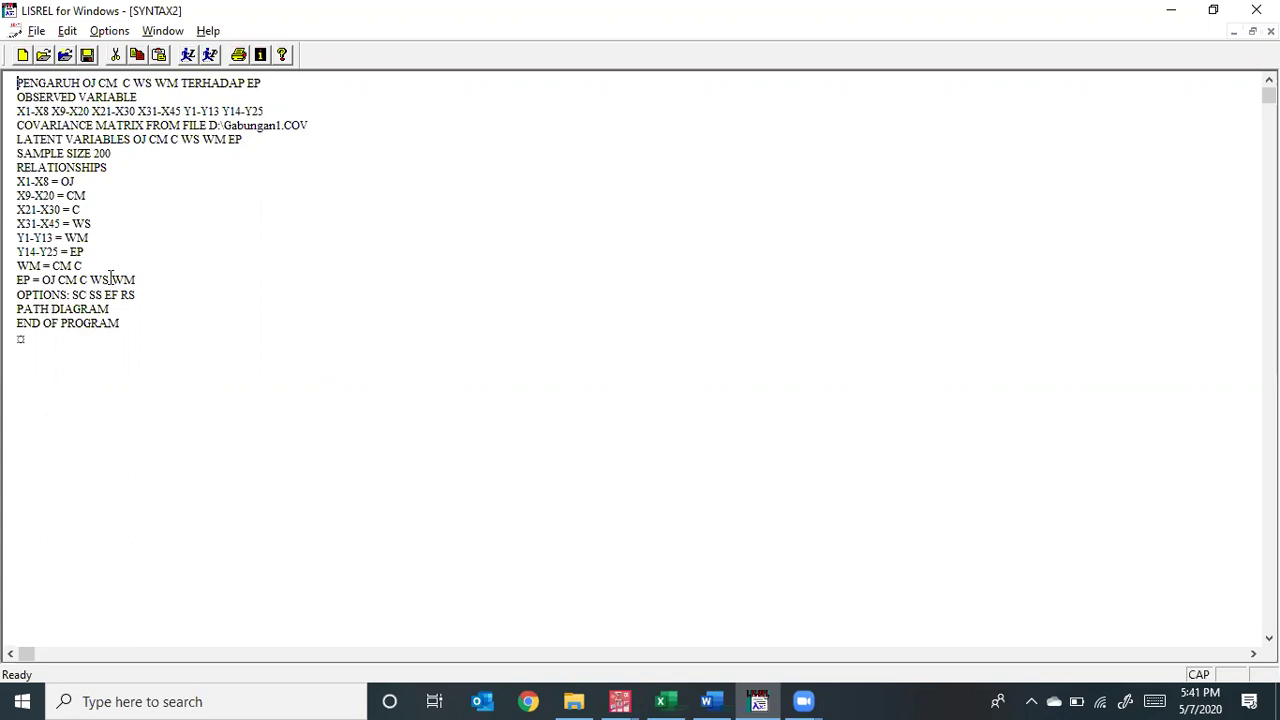
Step: Run the syntax in LISREL, saving it as the SIMPLIS file GABUNGAN1 in the Lisrel Disertasi folder and replacing the existing file
{"action": "left_click", "coordinate": [187, 57]}
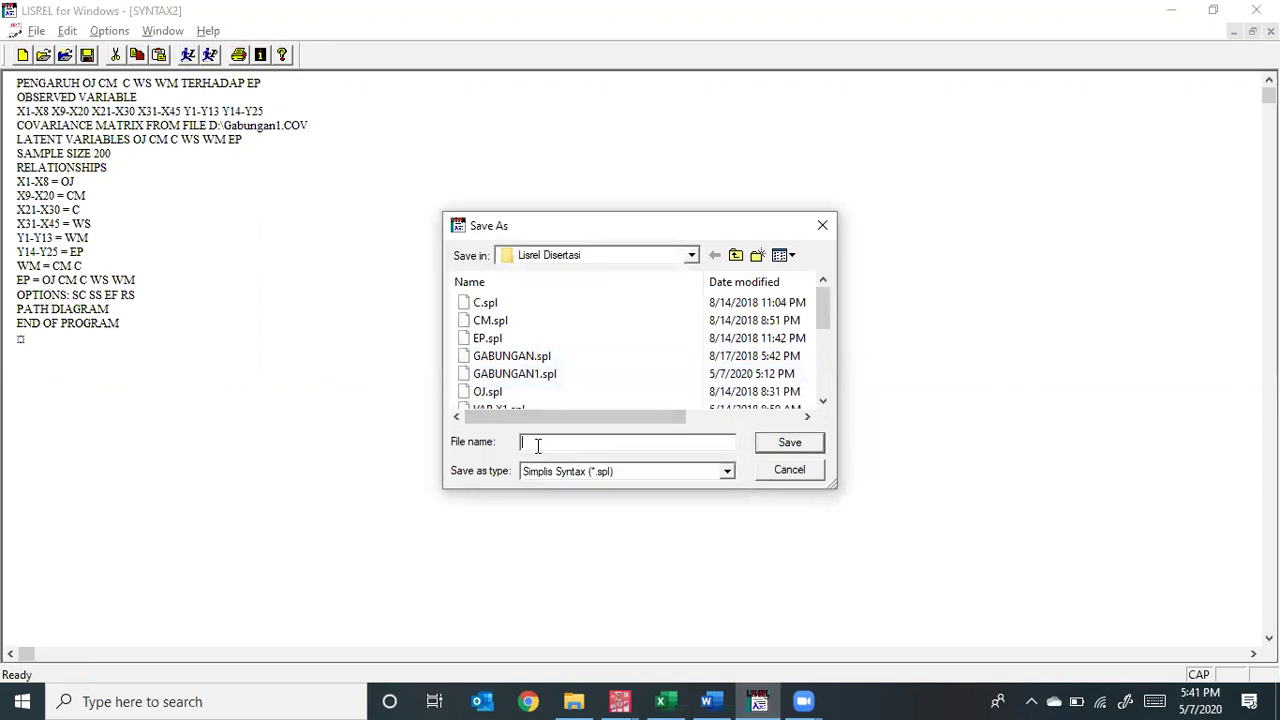
{"action": "type", "text": "GABUNGAN"}
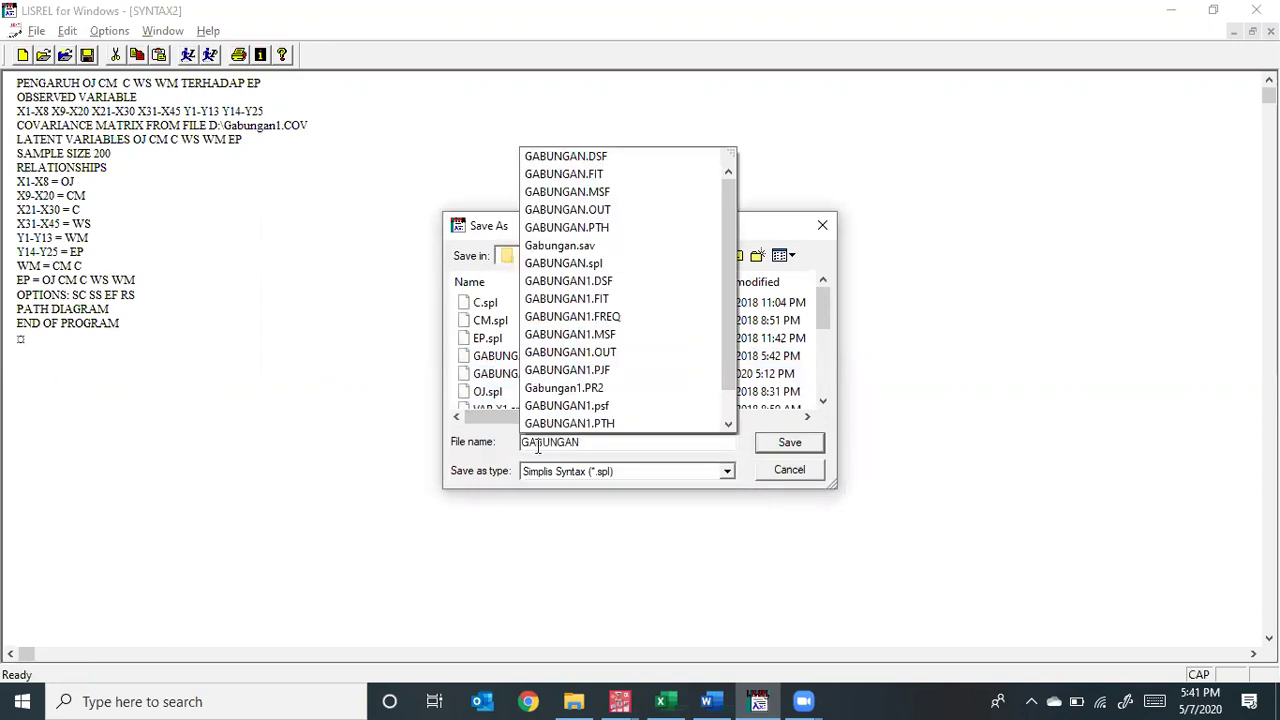
{"action": "type", "text": "1"}
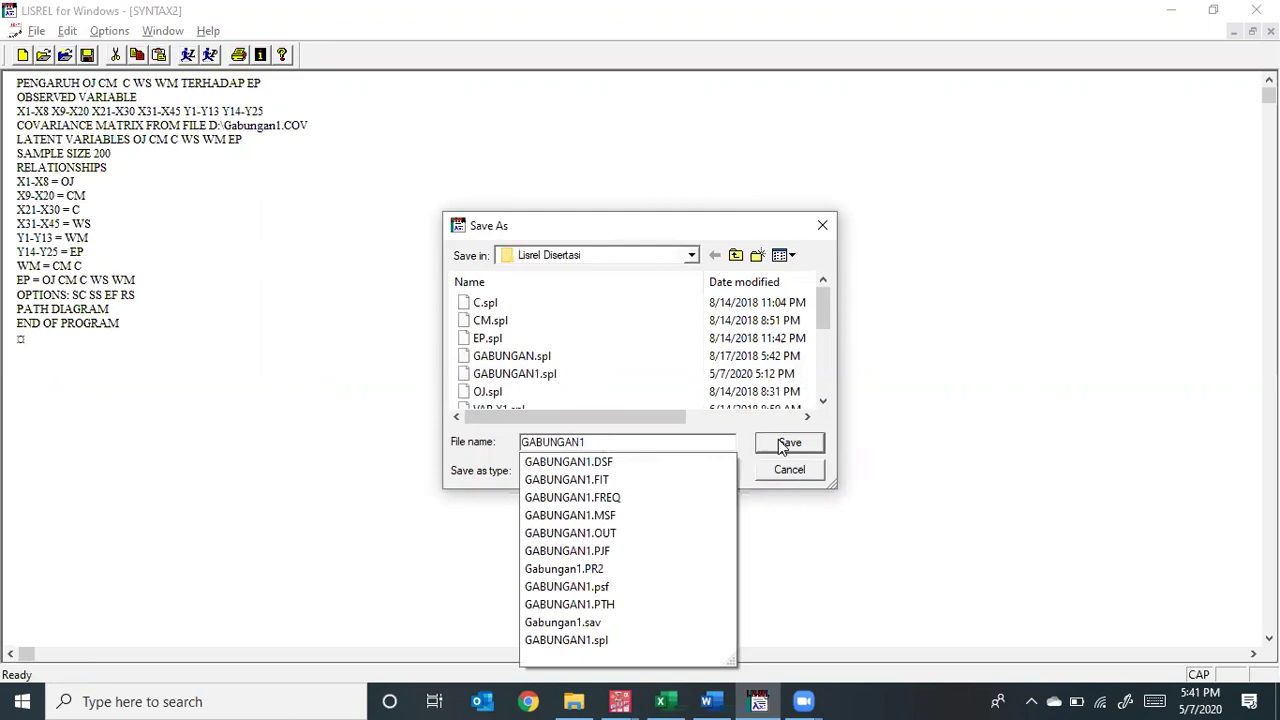
{"action": "left_click", "coordinate": [478, 442]}
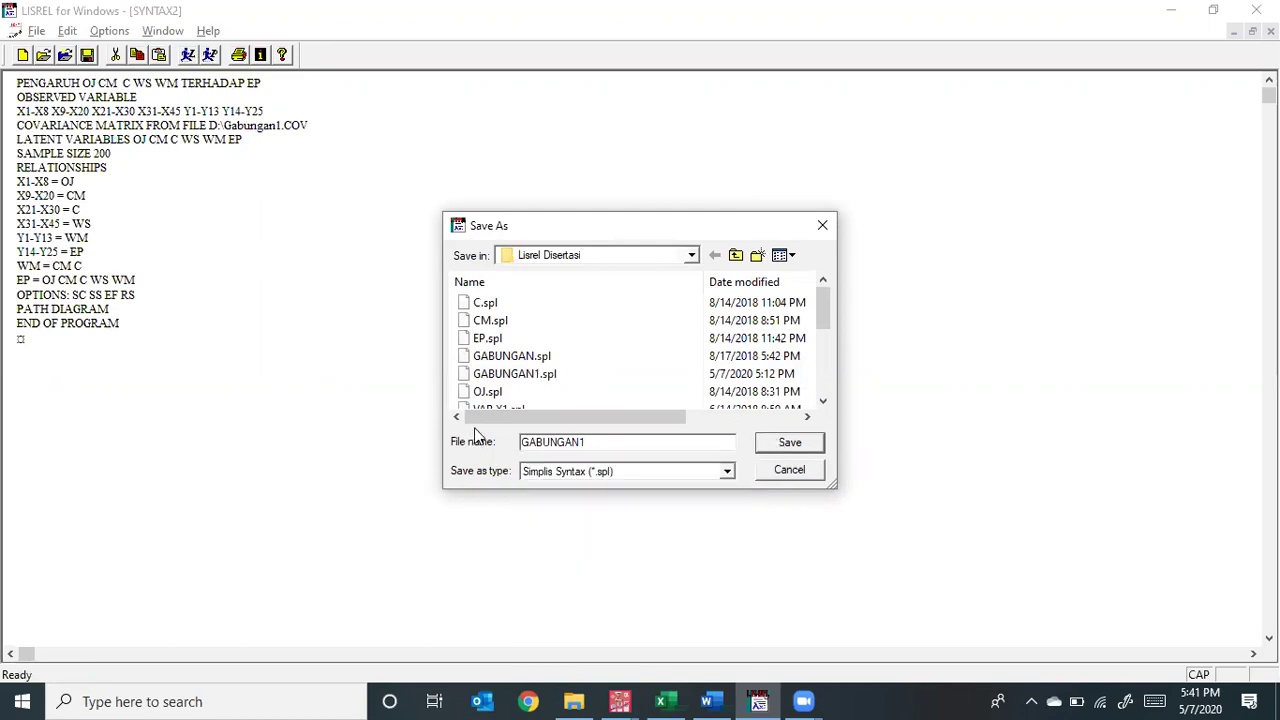
{"action": "left_click", "coordinate": [778, 450]}
{"action": "left_click", "coordinate": [708, 356]}
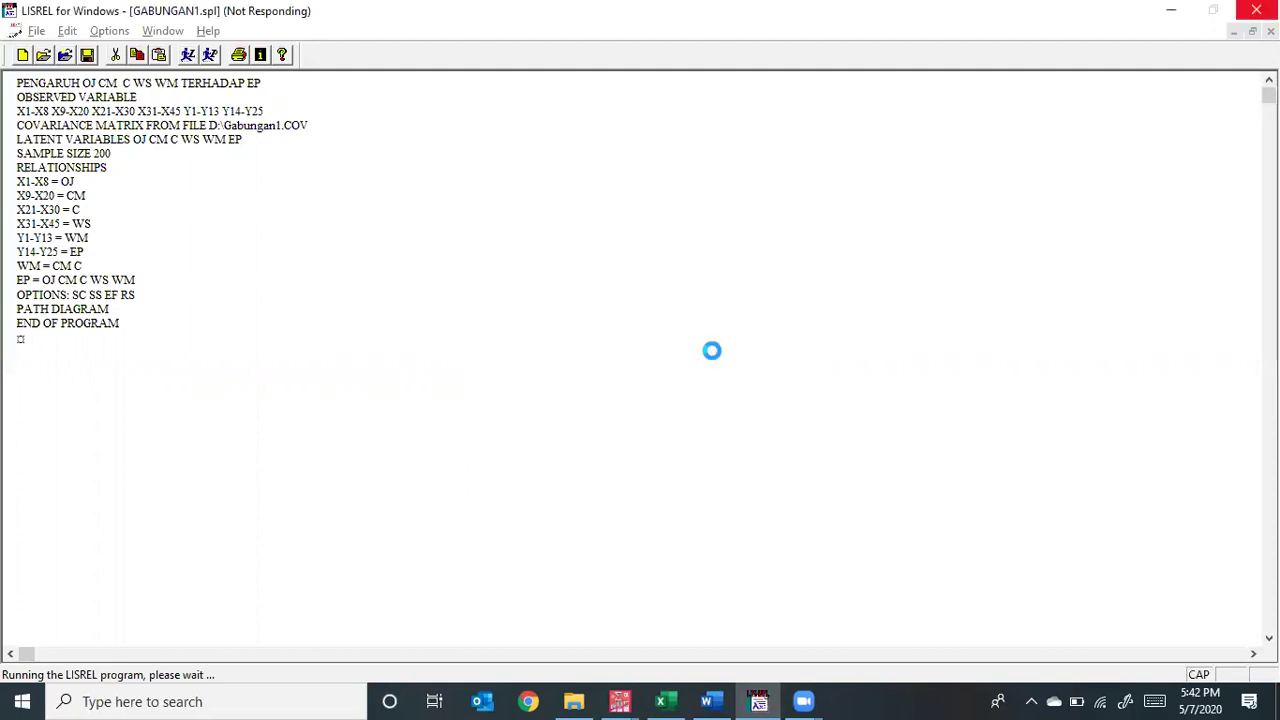
Step: Examine the estimates on the paths between the latent variables, and display T-values on the path diagram
{"action": "scroll", "coordinate": [745, 335], "scroll_direction": "down", "scroll_amount": 5}
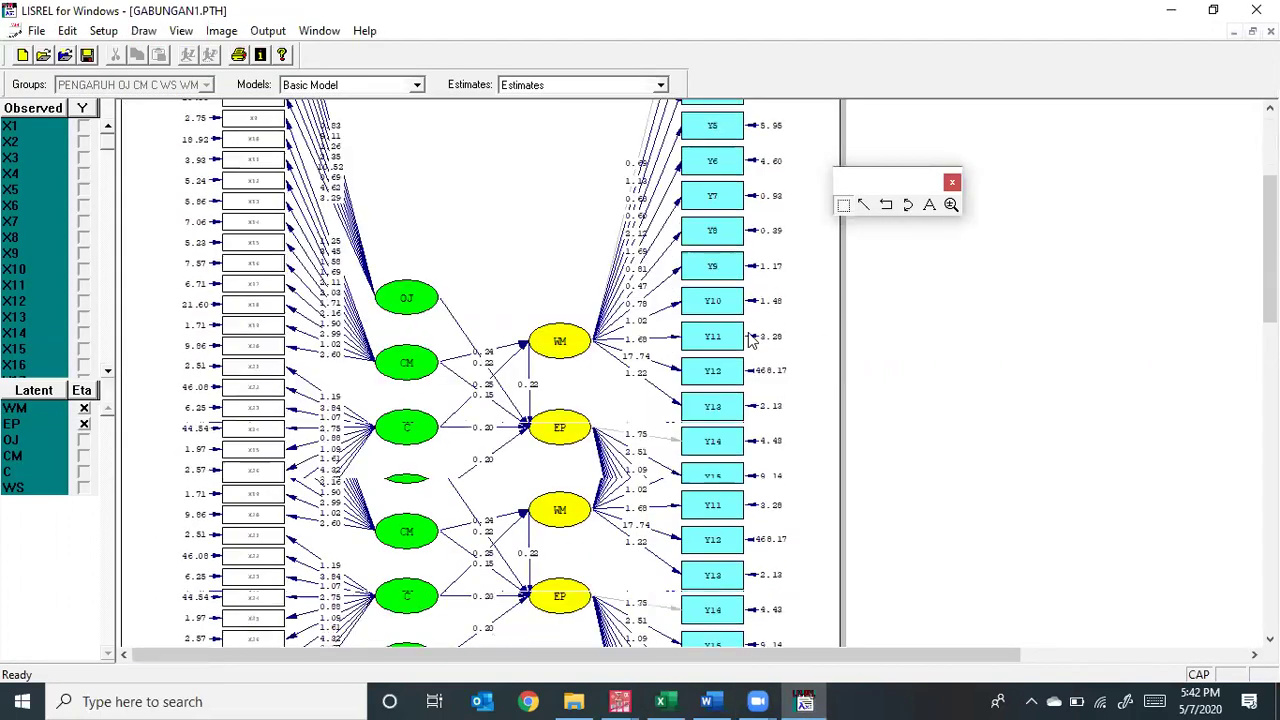
{"action": "scroll", "coordinate": [757, 337], "scroll_direction": "up", "scroll_amount": 5}
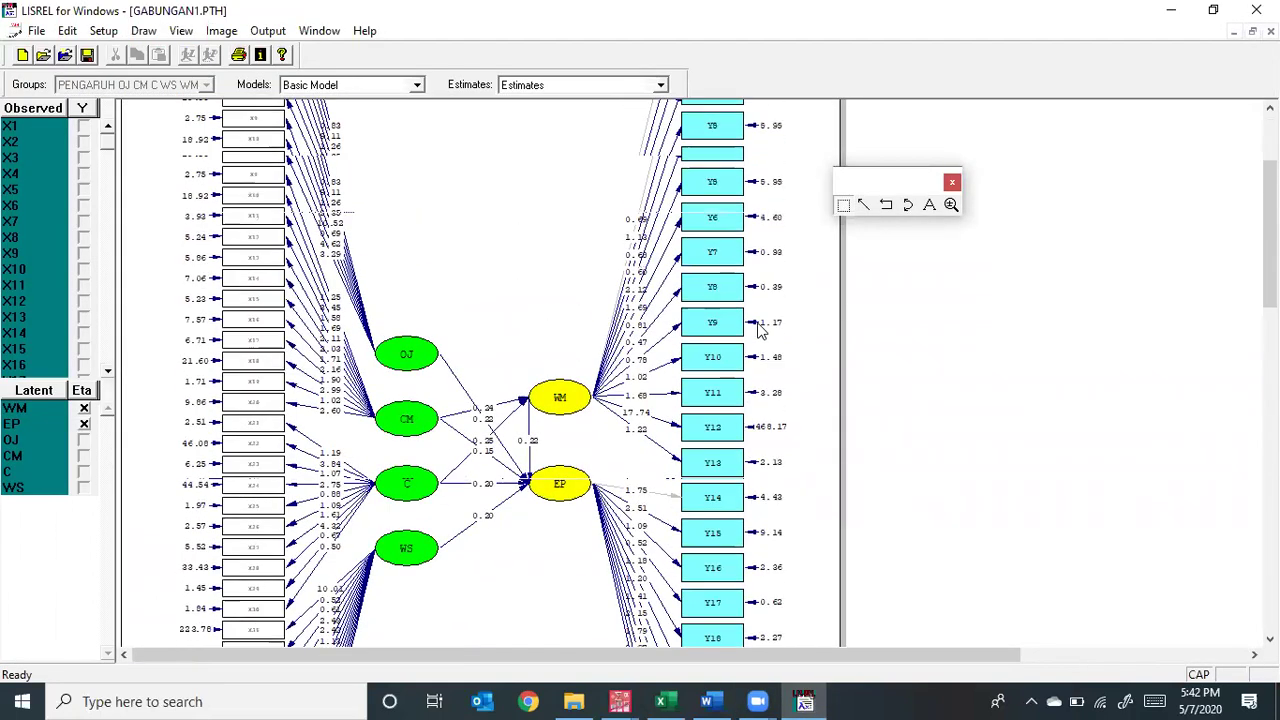
{"action": "scroll", "coordinate": [765, 325], "scroll_direction": "down", "scroll_amount": 4}
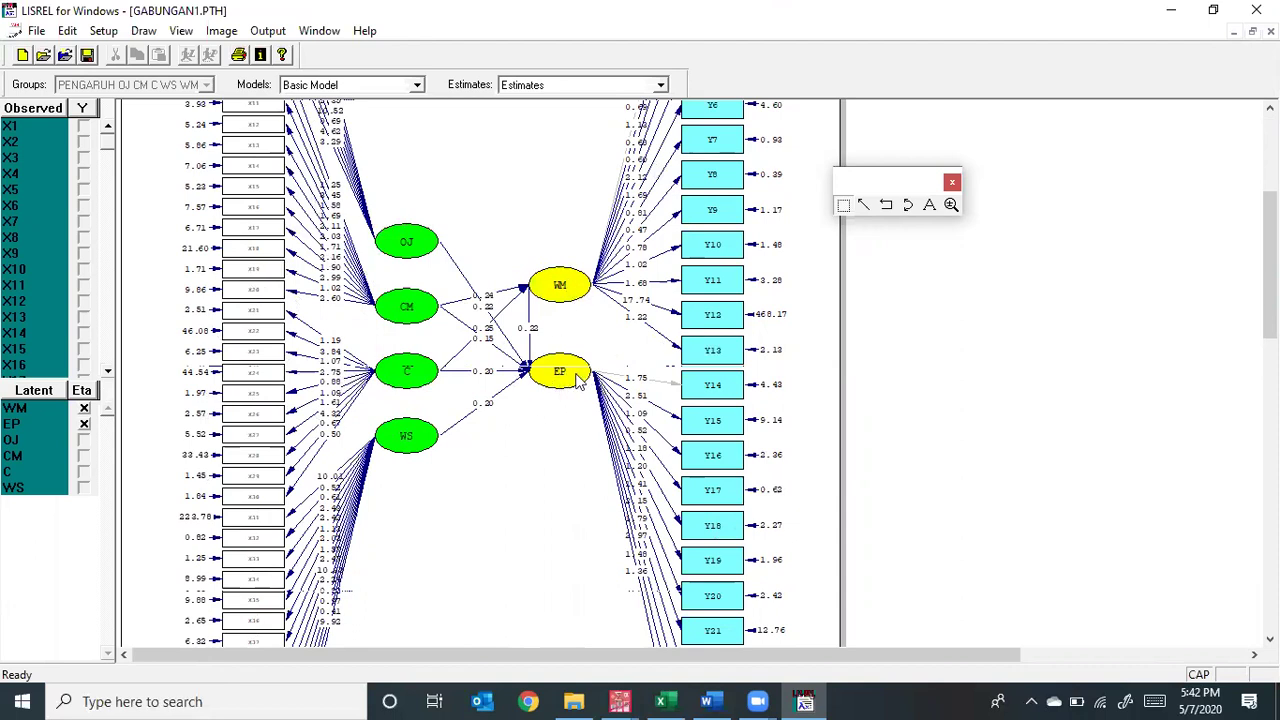
{"action": "scroll", "coordinate": [577, 378], "scroll_direction": "up", "scroll_amount": 1}
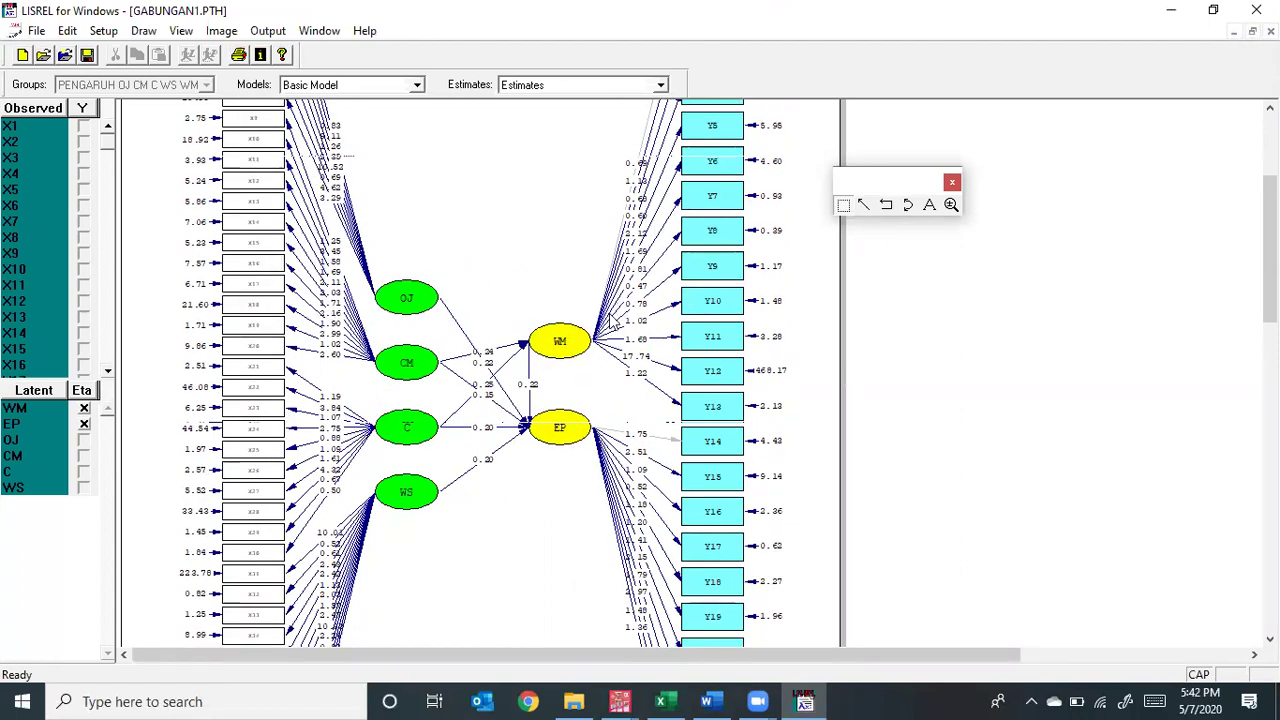
{"action": "left_click", "coordinate": [578, 88]}
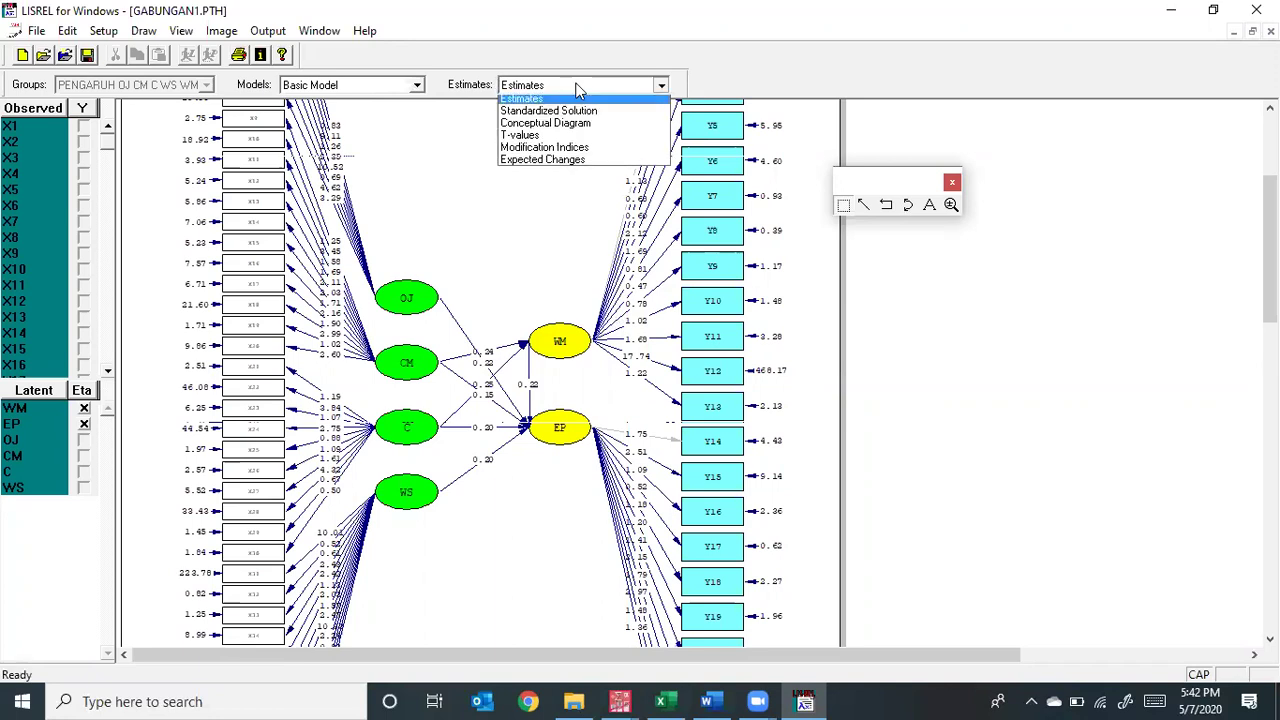
{"action": "left_click", "coordinate": [557, 141]}
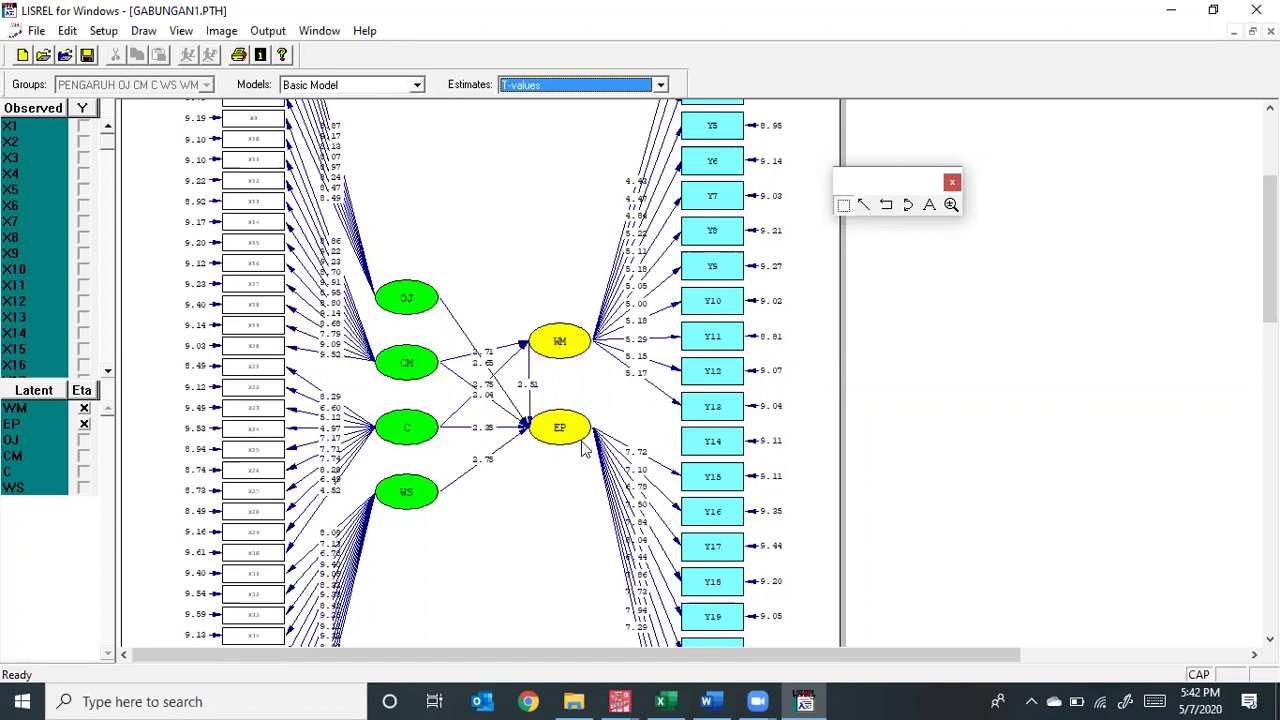
Step: Move the OJ ellipse upward, away from CM, to separate its path to EP from the other paths
{"action": "mouse_move", "coordinate": [439, 305]}
{"action": "left_mouse_down"}
{"action": "mouse_move", "coordinate": [448, 256]}
{"action": "mouse_move", "coordinate": [439, 284]}
{"action": "left_mouse_up"}
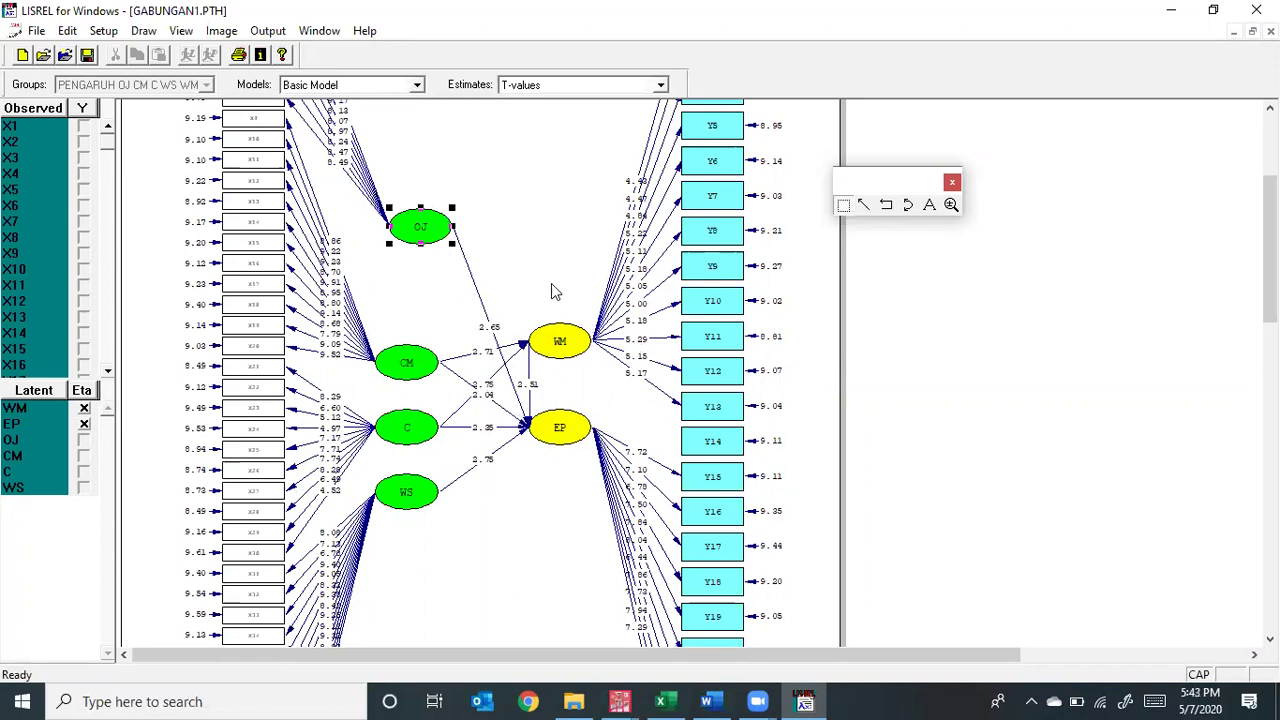
{"action": "left_click_drag", "start_coordinate": [428, 247], "coordinate": [410, 277]}
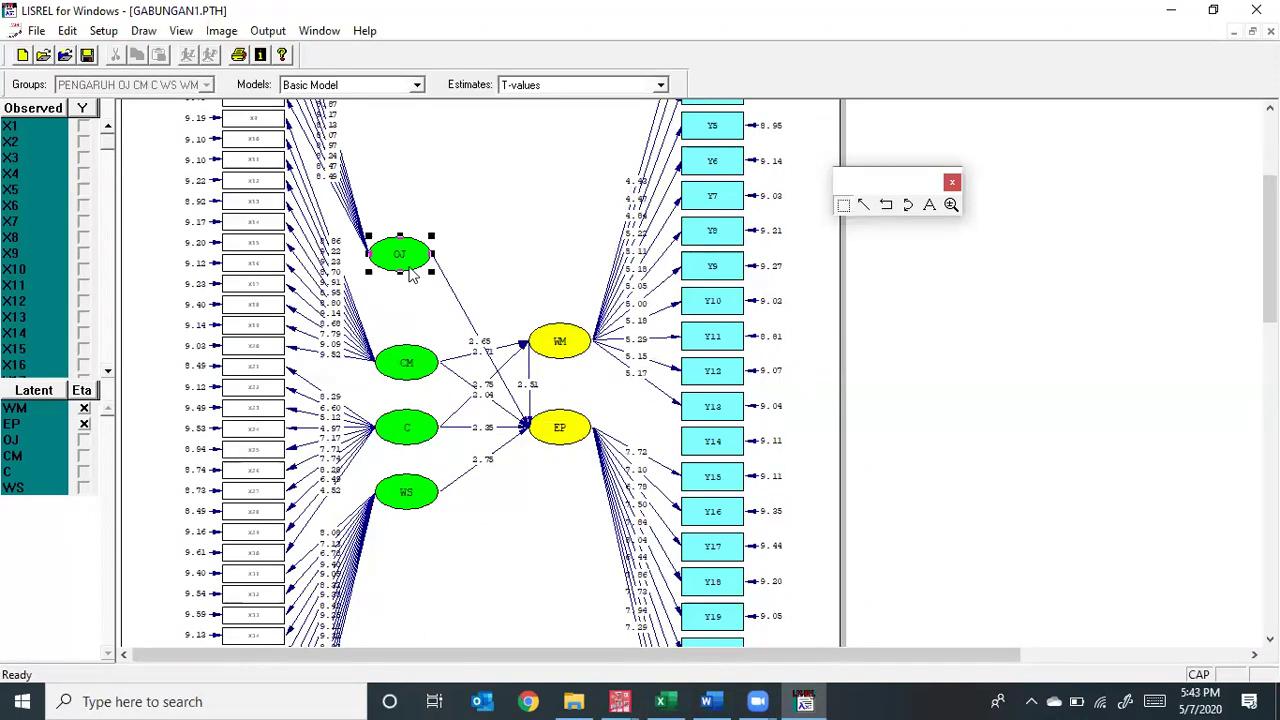
{"action": "left_click_drag", "start_coordinate": [420, 262], "coordinate": [433, 257]}
Step: Display the Standardized Solution and reposition the OJ and CM ellipses to separate the overlapping path coefficients
{"action": "left_click", "coordinate": [579, 88]}
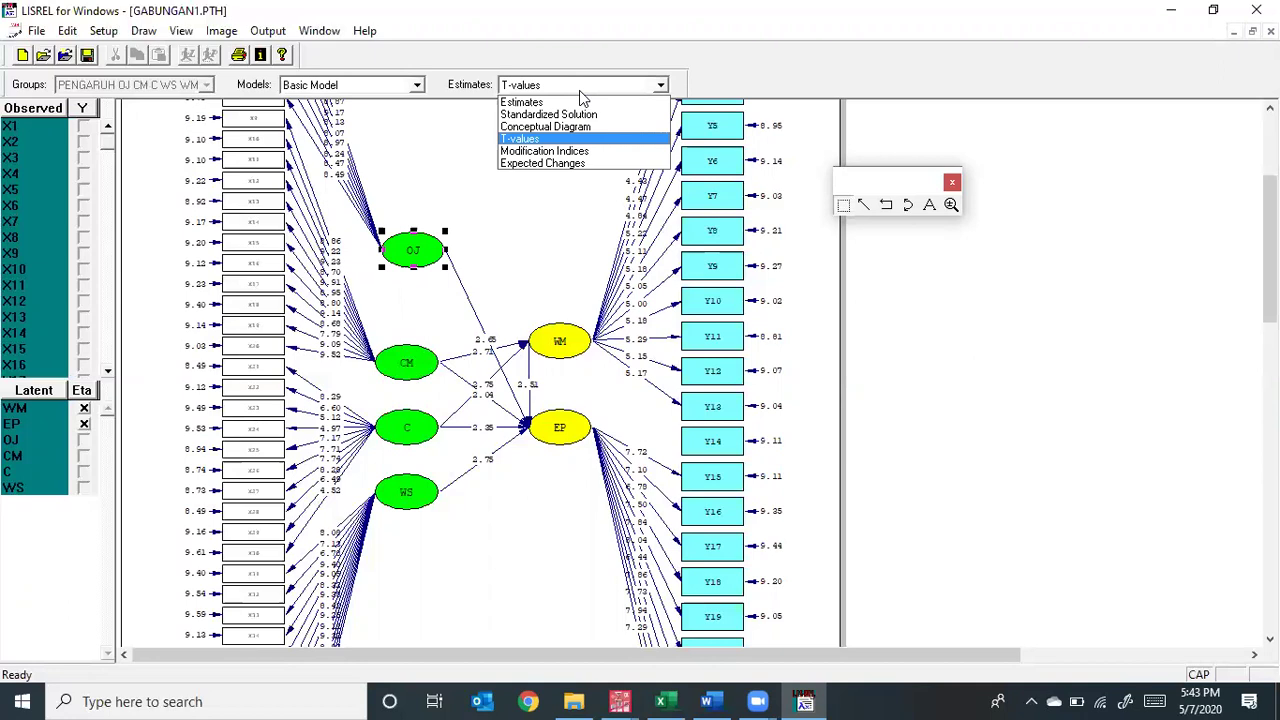
{"action": "left_click", "coordinate": [574, 115]}
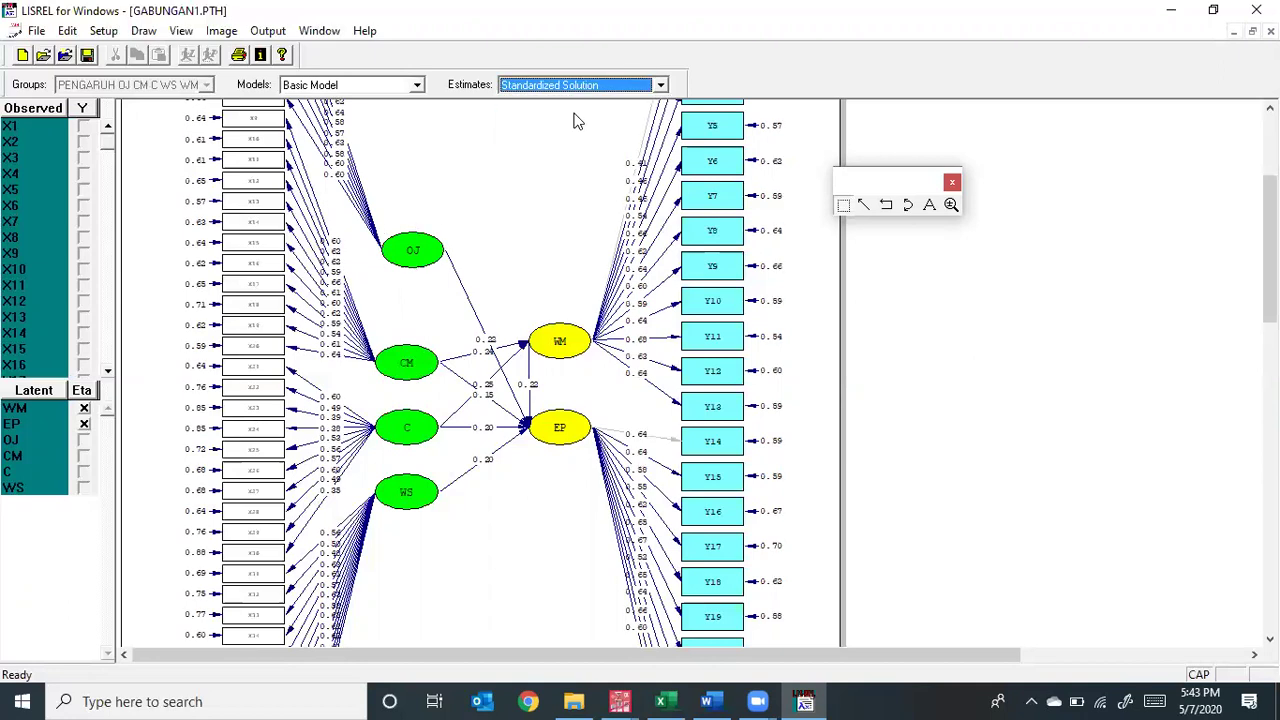
{"action": "left_click_drag", "start_coordinate": [416, 268], "coordinate": [416, 212]}
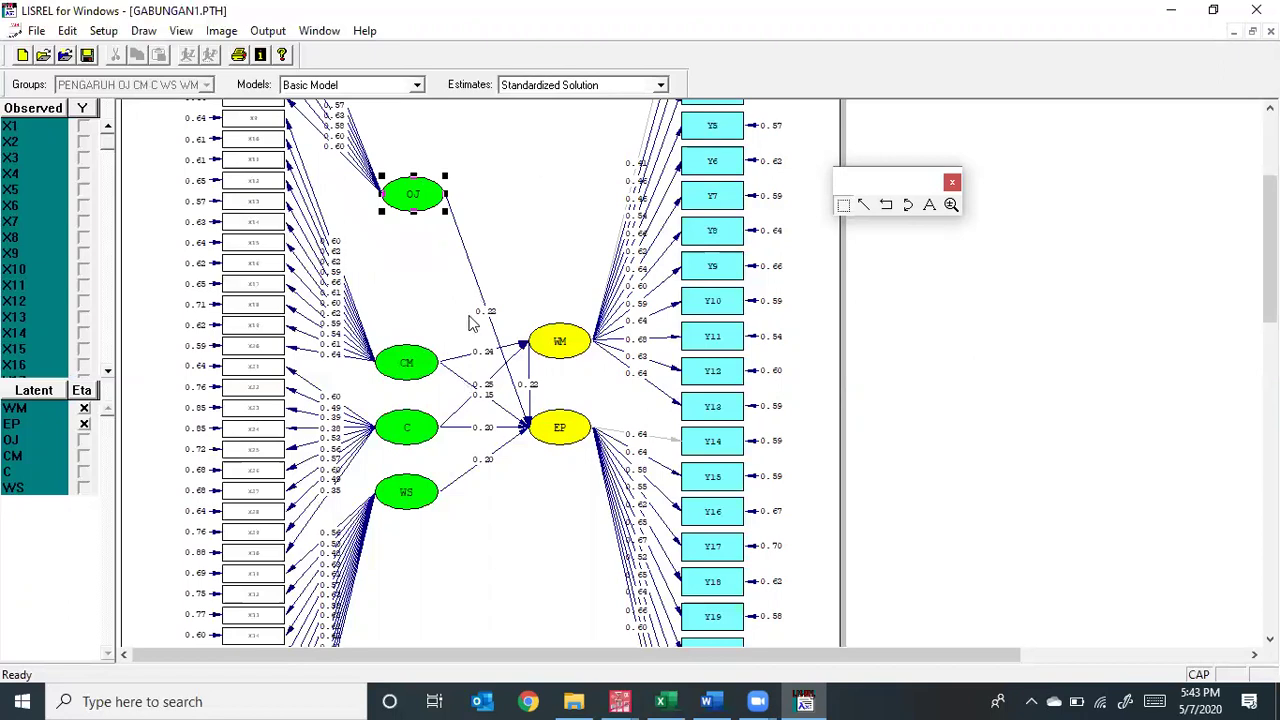
{"action": "mouse_move", "coordinate": [406, 362]}
{"action": "left_mouse_down"}
{"action": "mouse_move", "coordinate": [420, 291]}
{"action": "mouse_move", "coordinate": [428, 320]}
{"action": "mouse_move", "coordinate": [404, 372]}
{"action": "left_mouse_up"}
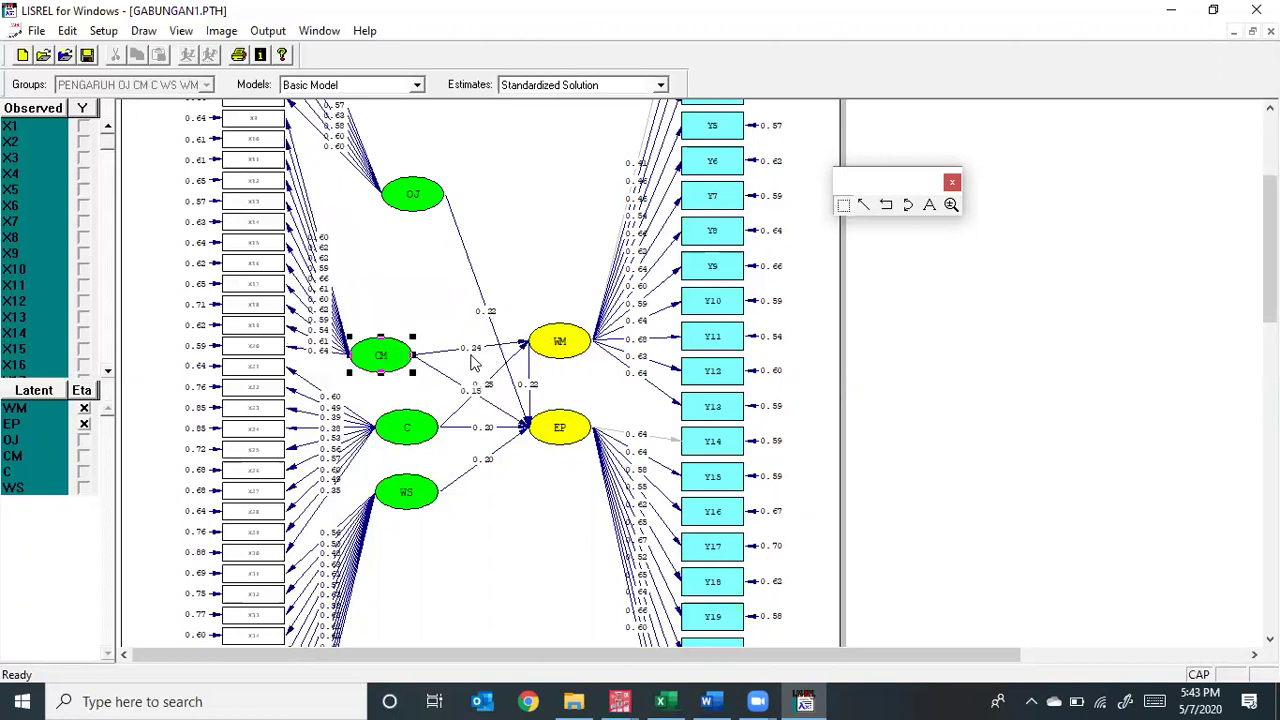
Step: Enlarge the path diagram, move the floating drawing toolbar off the Y variables, and examine the latent variable paths
{"action": "left_click", "coordinate": [951, 205]}
{"action": "left_click", "coordinate": [594, 265]}
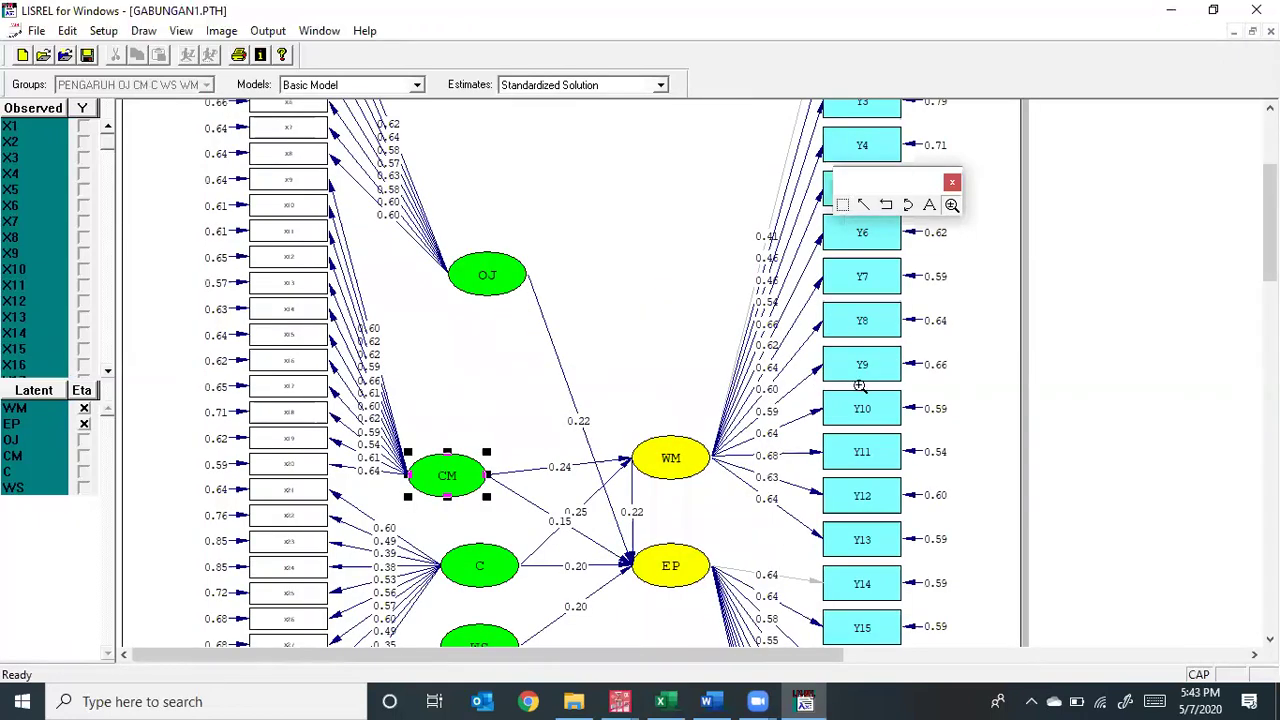
{"action": "left_click_drag", "start_coordinate": [915, 188], "coordinate": [1118, 200]}
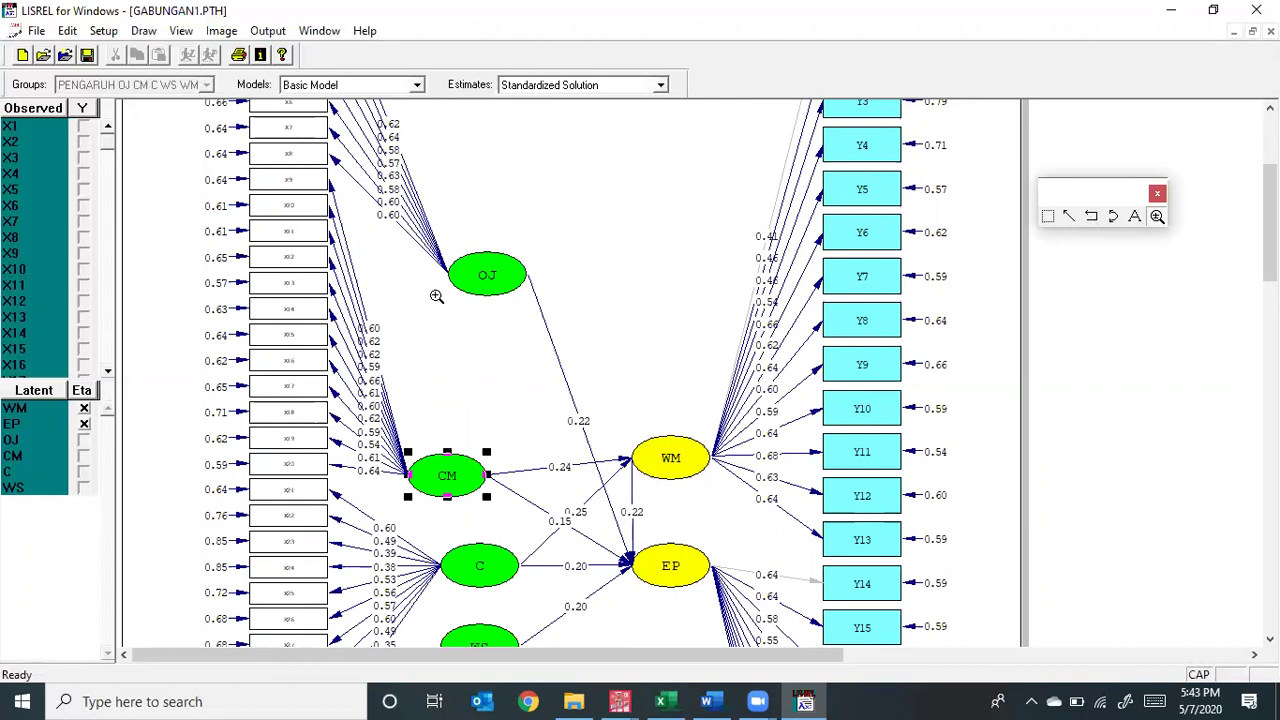
{"action": "scroll", "coordinate": [478, 384], "scroll_direction": "down", "scroll_amount": 4}
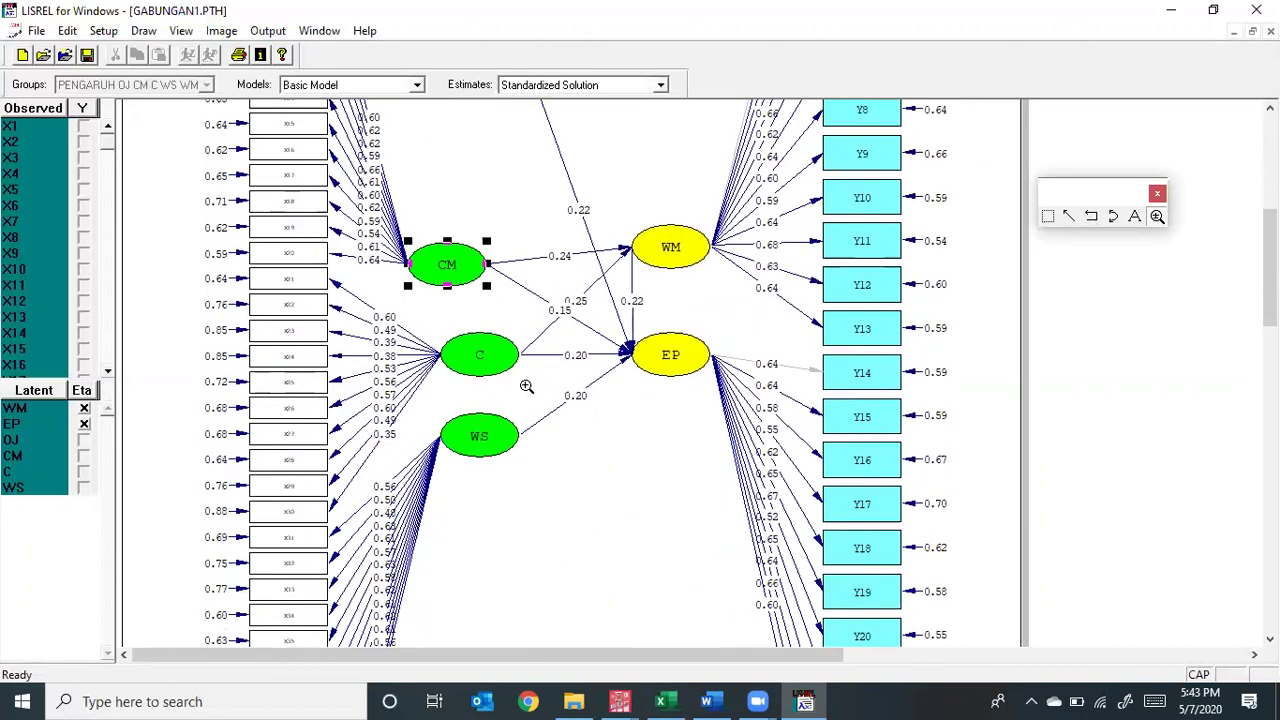
{"action": "scroll", "coordinate": [609, 361], "scroll_direction": "up", "scroll_amount": 4}
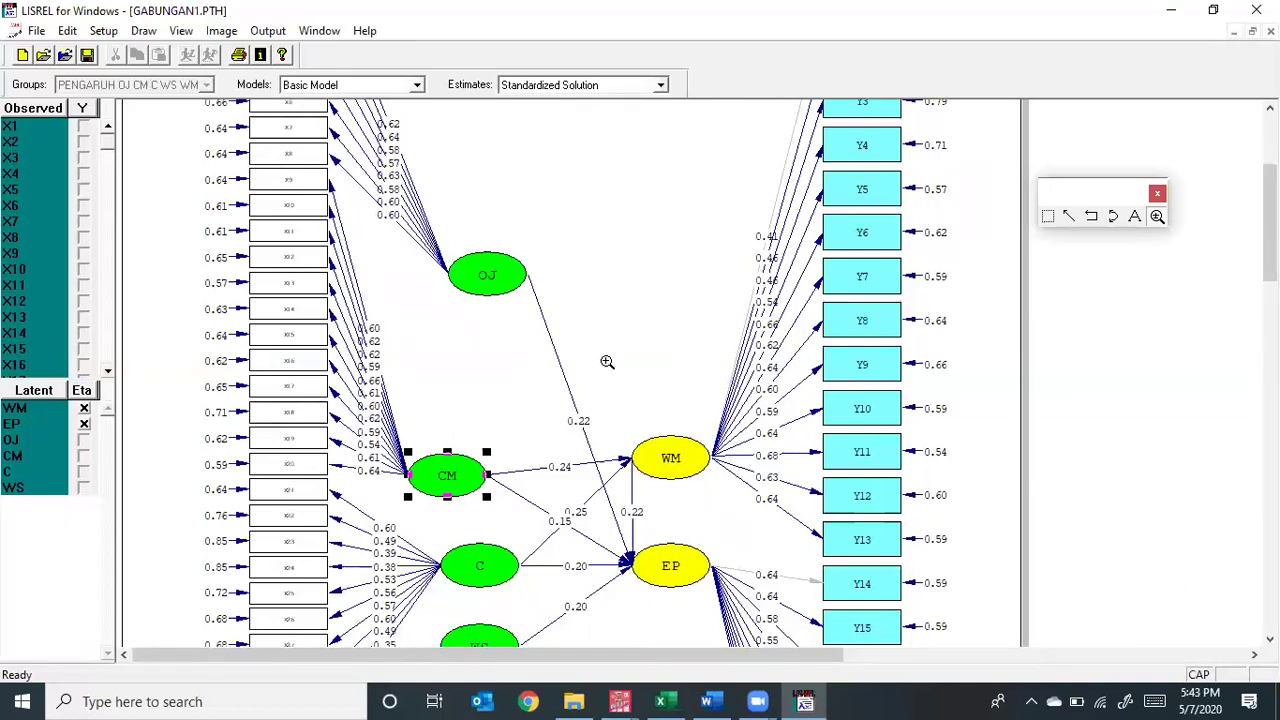
Step: Keep the Standardized Solution displayed and move the CM ellipse level with WM
{"action": "left_click", "coordinate": [612, 88]}
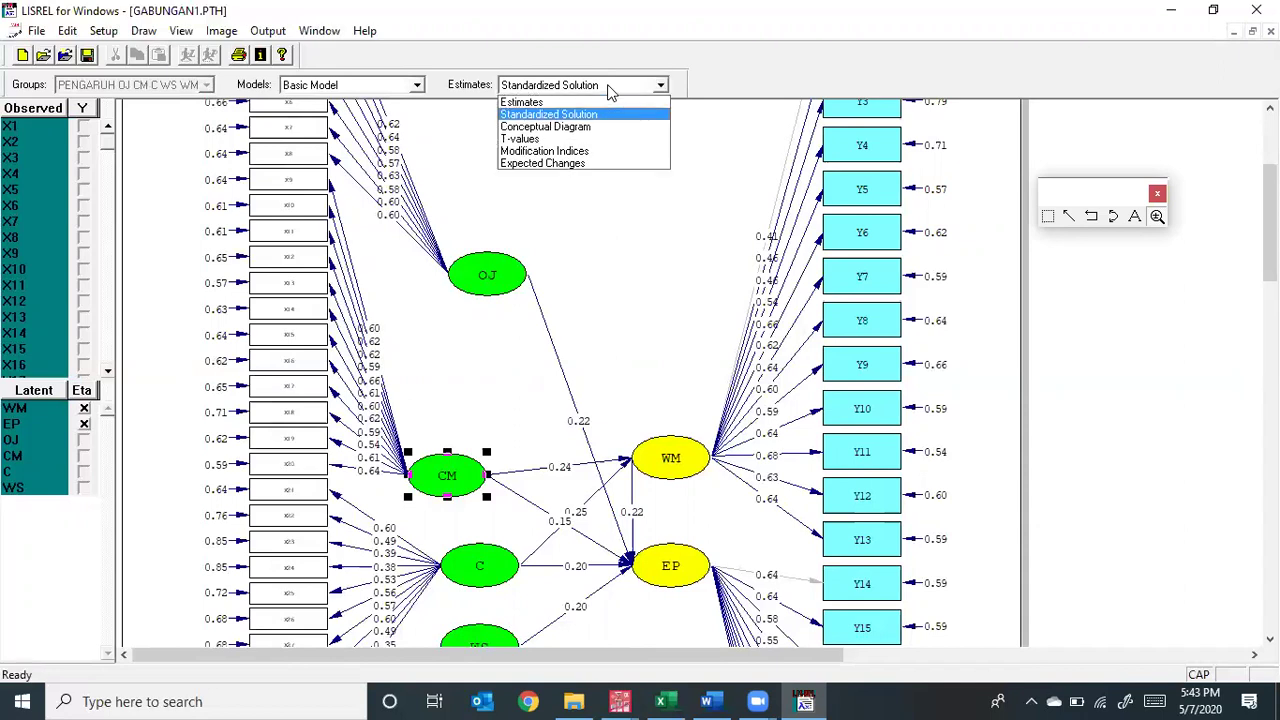
{"action": "left_click", "coordinate": [589, 115]}
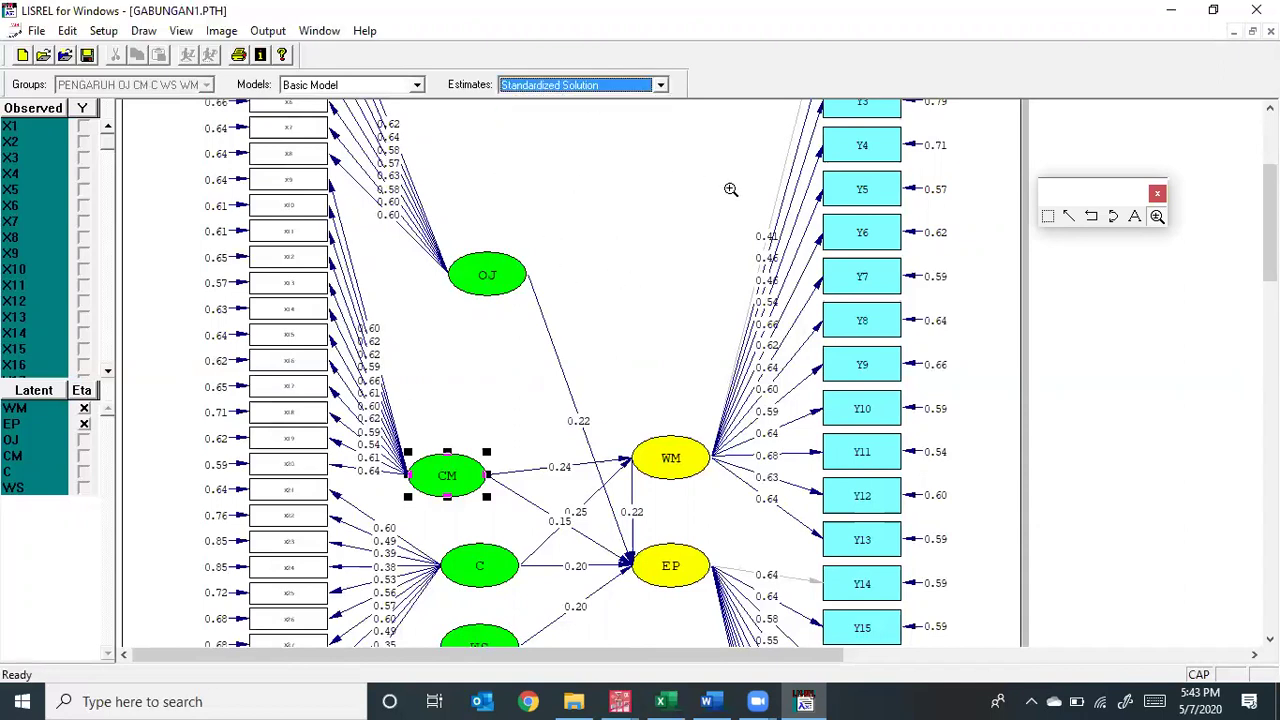
{"action": "left_click", "coordinate": [1047, 216]}
{"action": "left_click", "coordinate": [500, 307]}
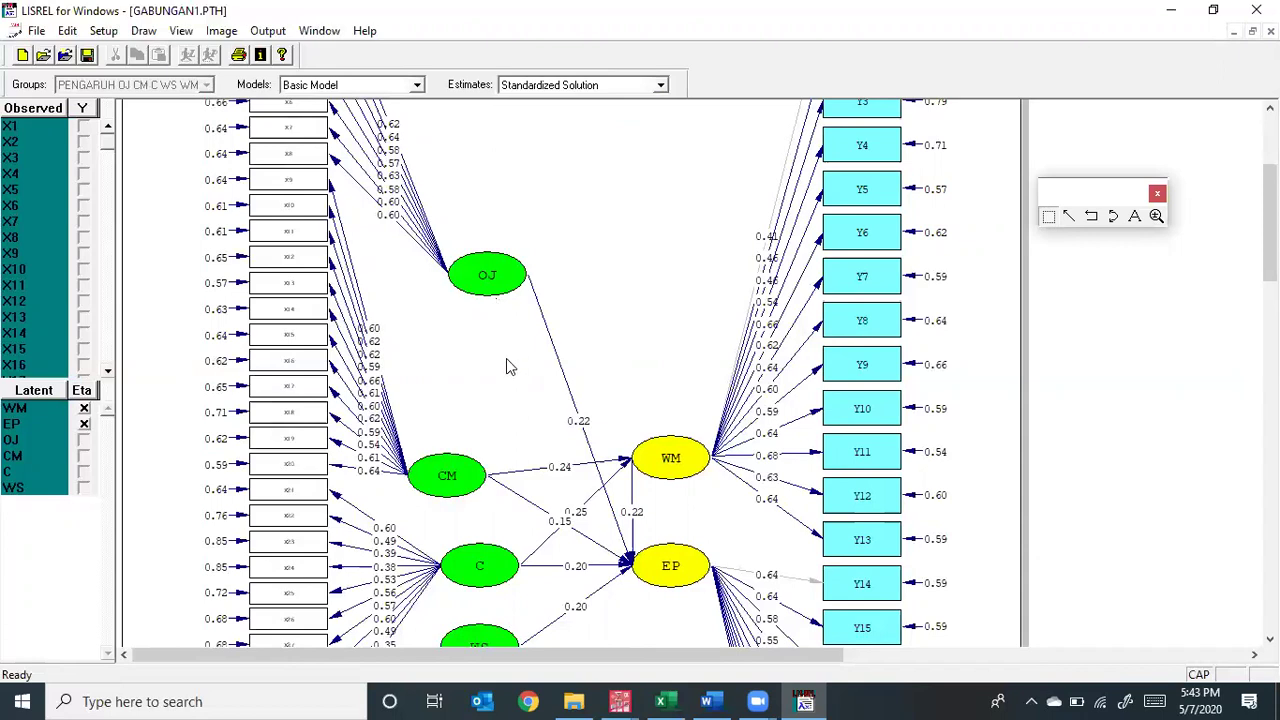
{"action": "left_click", "coordinate": [478, 468]}
{"action": "left_click_drag", "start_coordinate": [478, 468], "coordinate": [503, 453]}
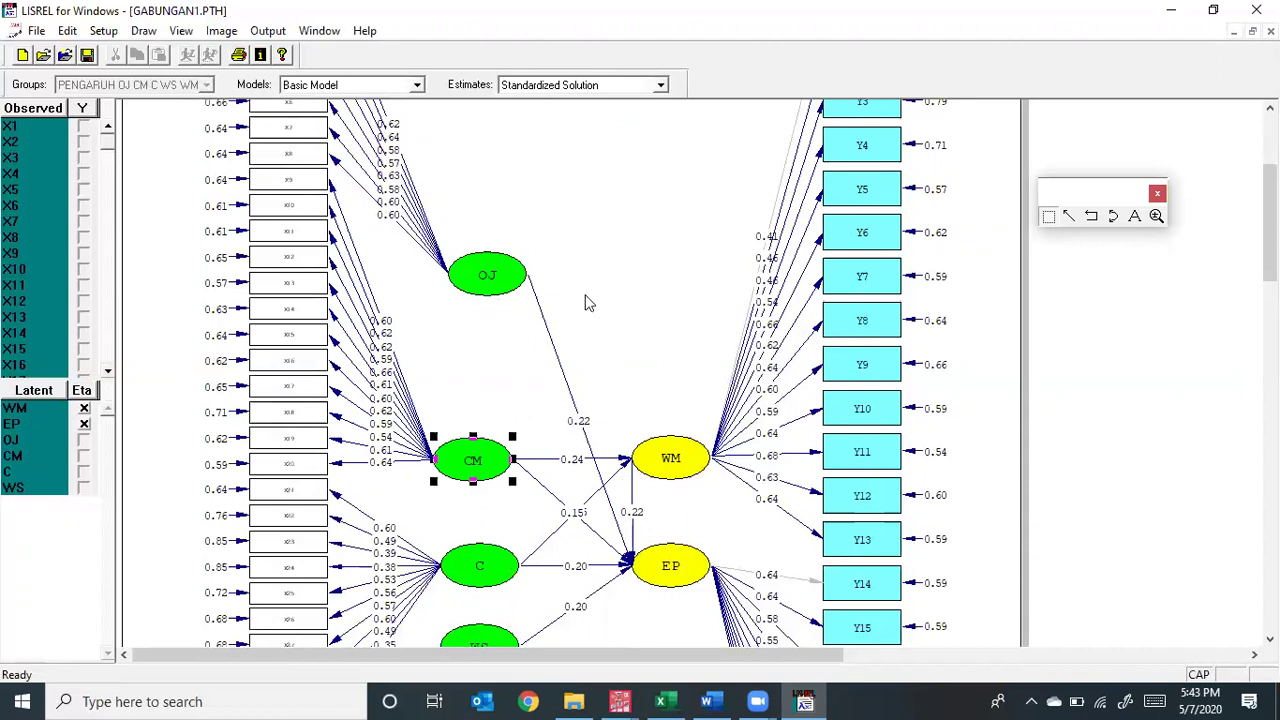
Step: Display T-values on the enlarged path diagram and examine the loadings and structural paths
{"action": "scroll", "coordinate": [589, 297], "scroll_direction": "up", "scroll_amount": 3}
{"action": "left_click", "coordinate": [660, 85]}
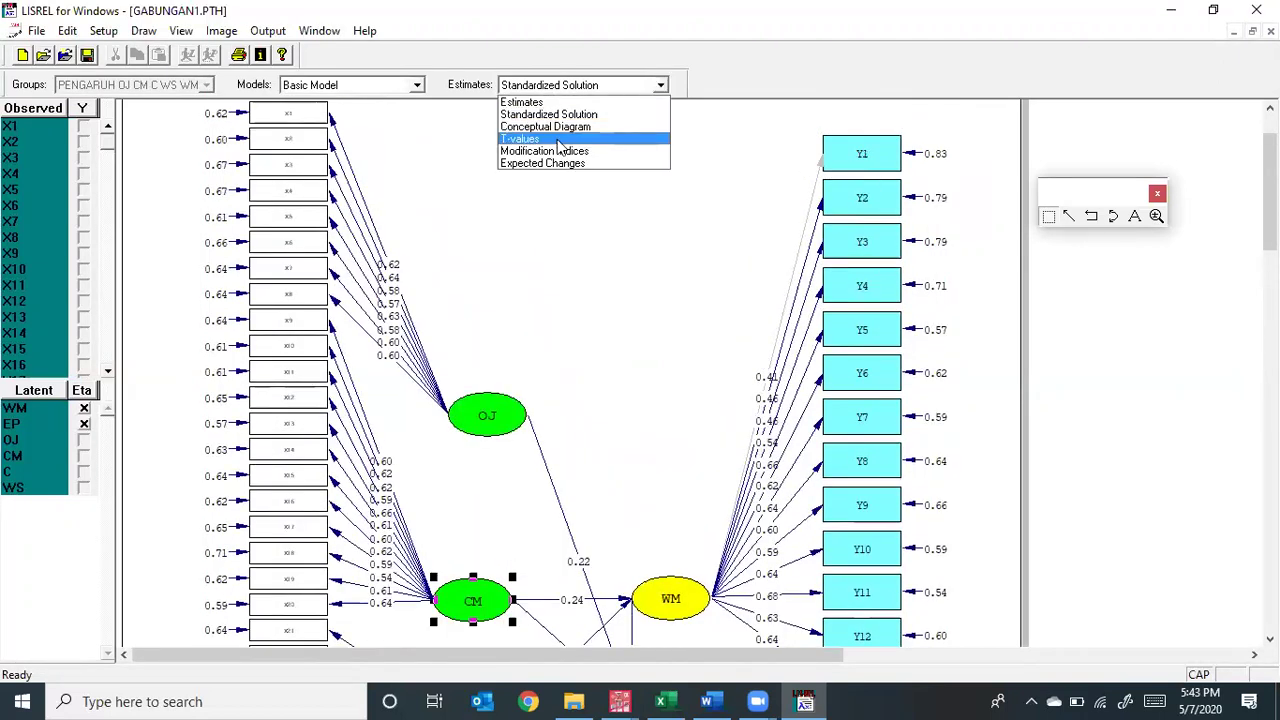
{"action": "left_click", "coordinate": [557, 146]}
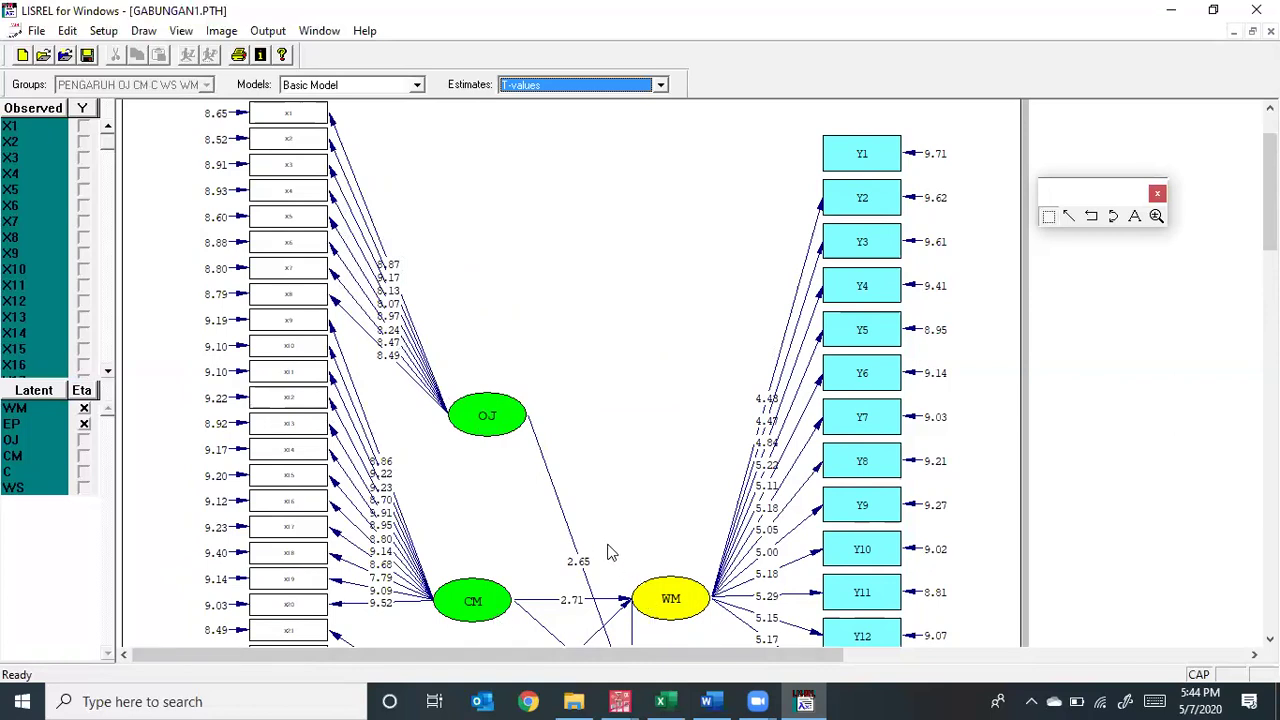
{"action": "left_click", "coordinate": [590, 85]}
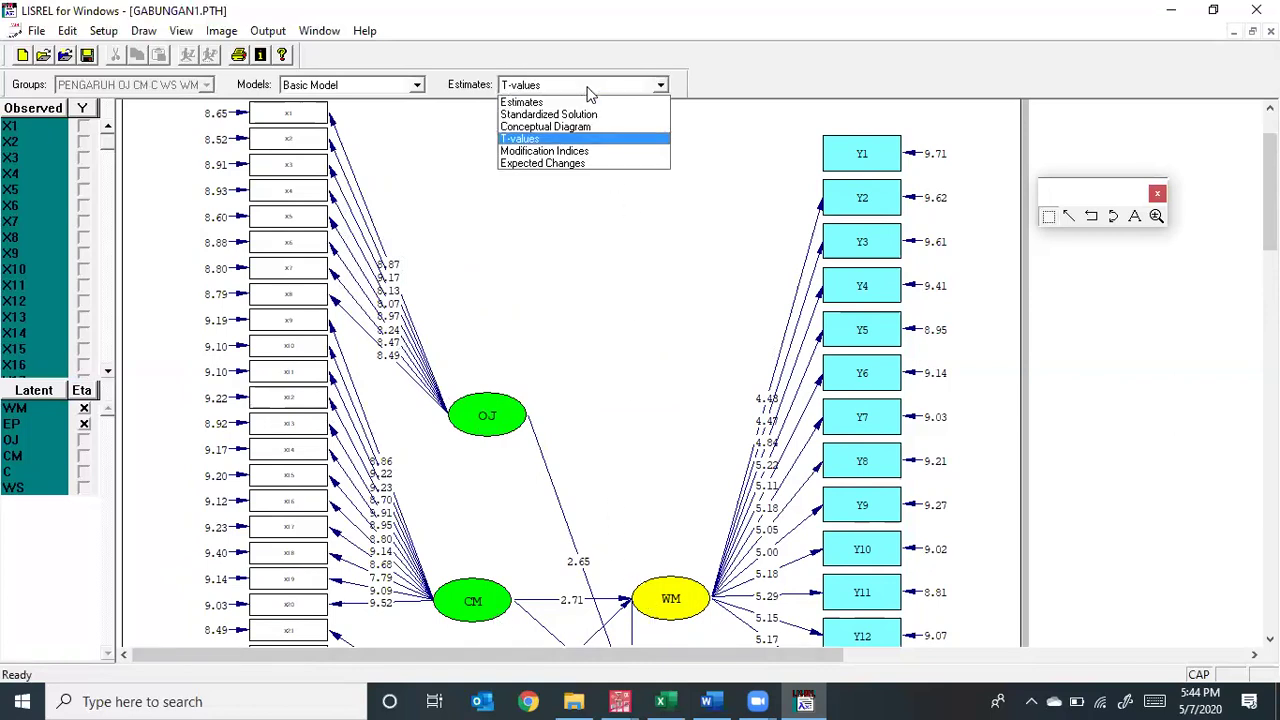
{"action": "left_click", "coordinate": [575, 134]}
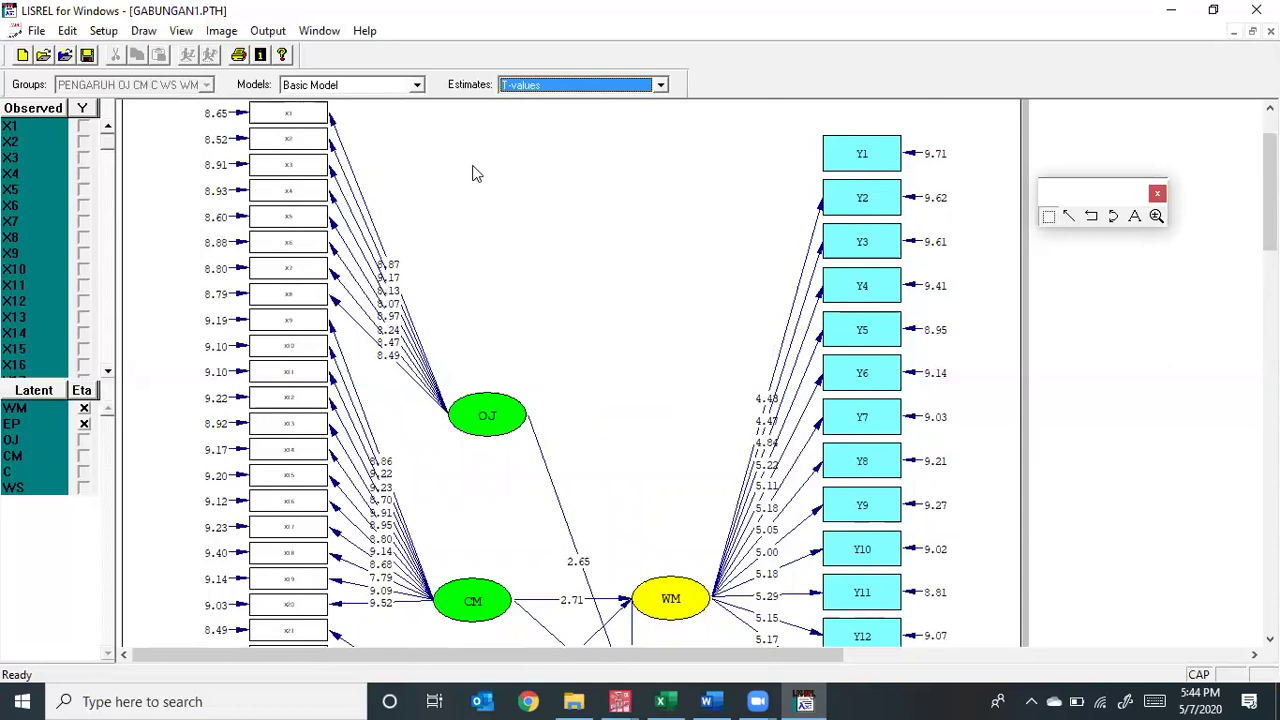
Step: Compare the Standardized Solution with the T-values on the path diagram and examine the structural paths into WM and EP
{"action": "left_click", "coordinate": [559, 88]}
{"action": "left_click", "coordinate": [547, 116]}
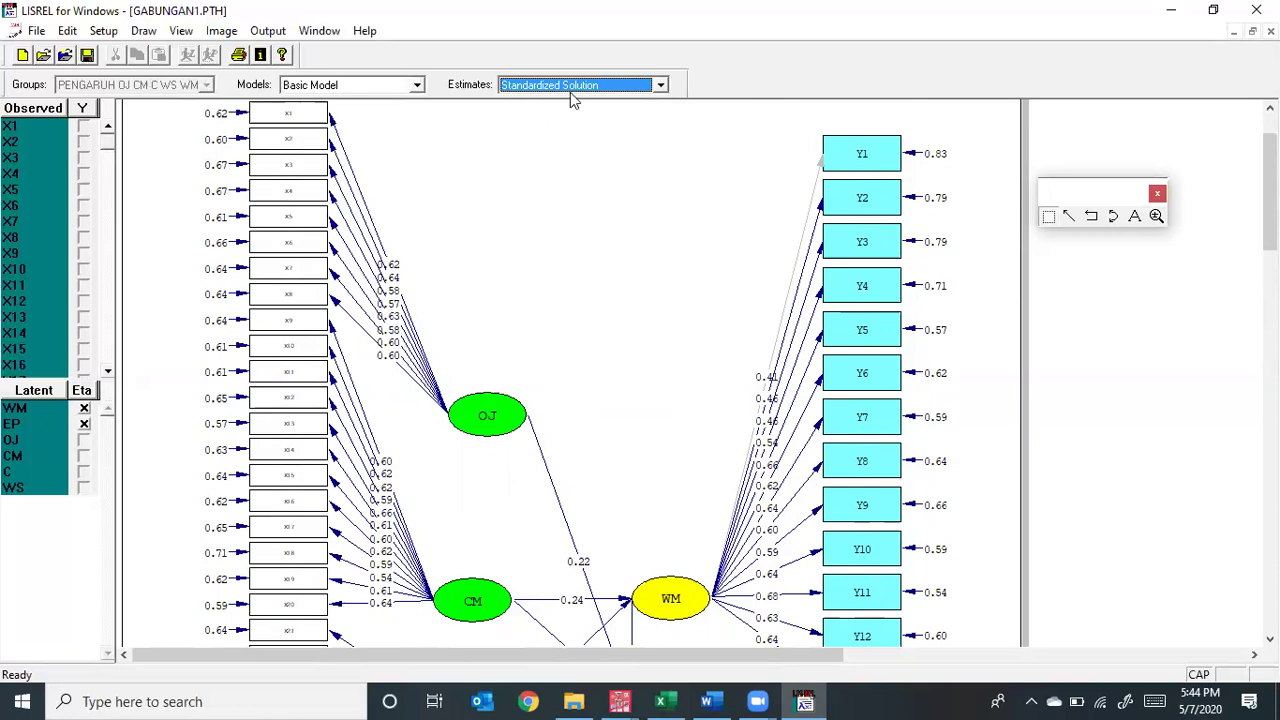
{"action": "left_click", "coordinate": [607, 88]}
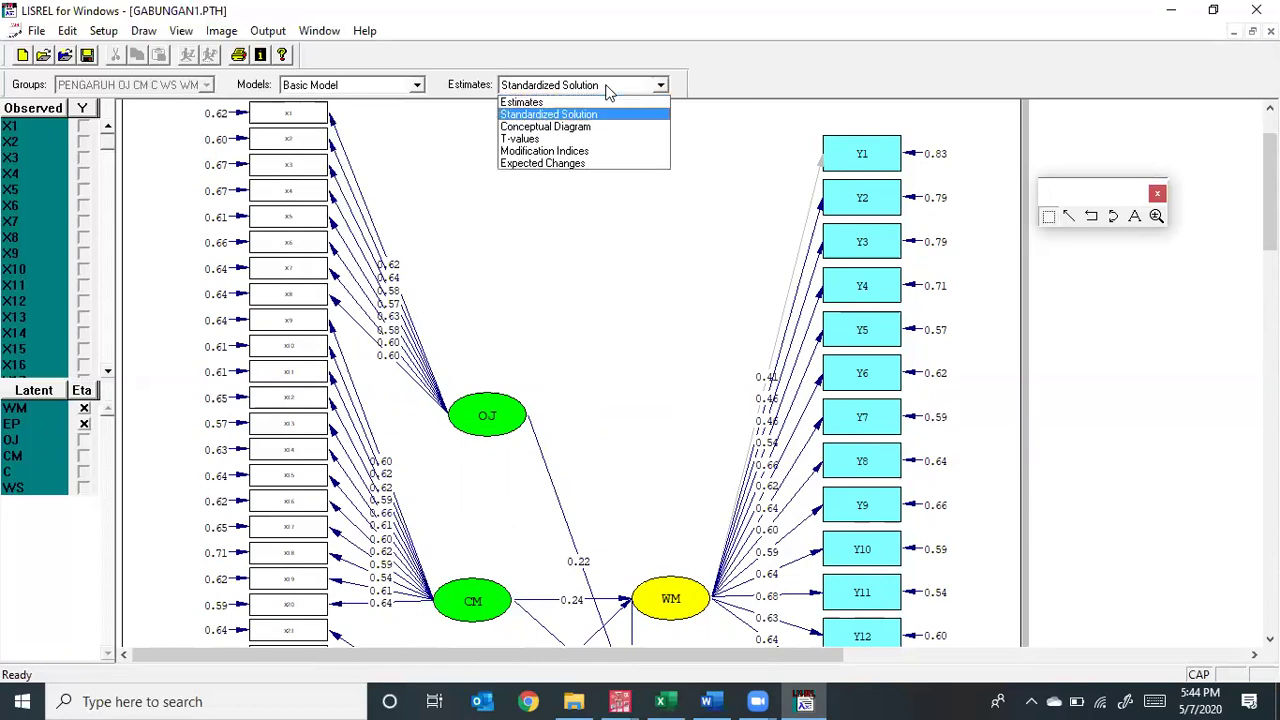
{"action": "left_click", "coordinate": [576, 139]}
{"action": "scroll", "coordinate": [643, 259], "scroll_direction": "down", "scroll_amount": 6}
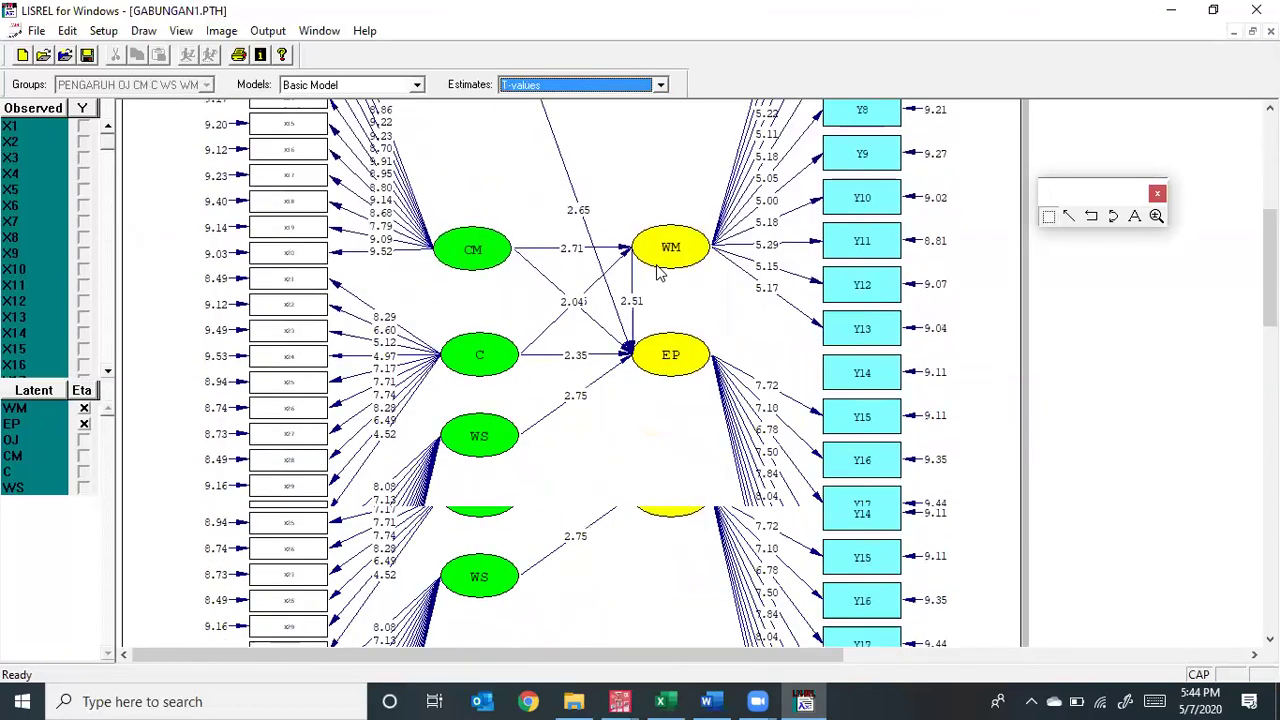
{"action": "scroll", "coordinate": [686, 280], "scroll_direction": "down", "scroll_amount": 3}
{"action": "scroll", "coordinate": [694, 283], "scroll_direction": "up", "scroll_amount": 6}
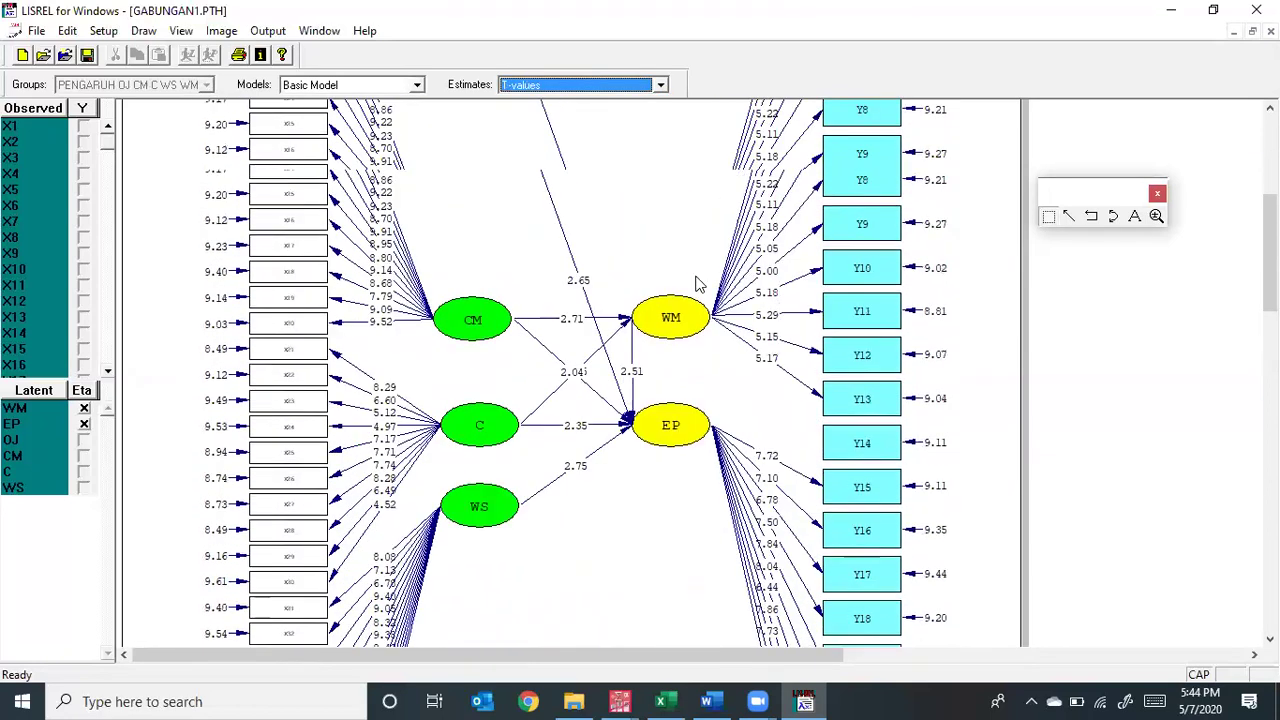
Step: Move the OJ ellipse down closer to CM and display the Standardized Solution on the path diagram
{"action": "left_click_drag", "start_coordinate": [497, 211], "coordinate": [481, 256]}
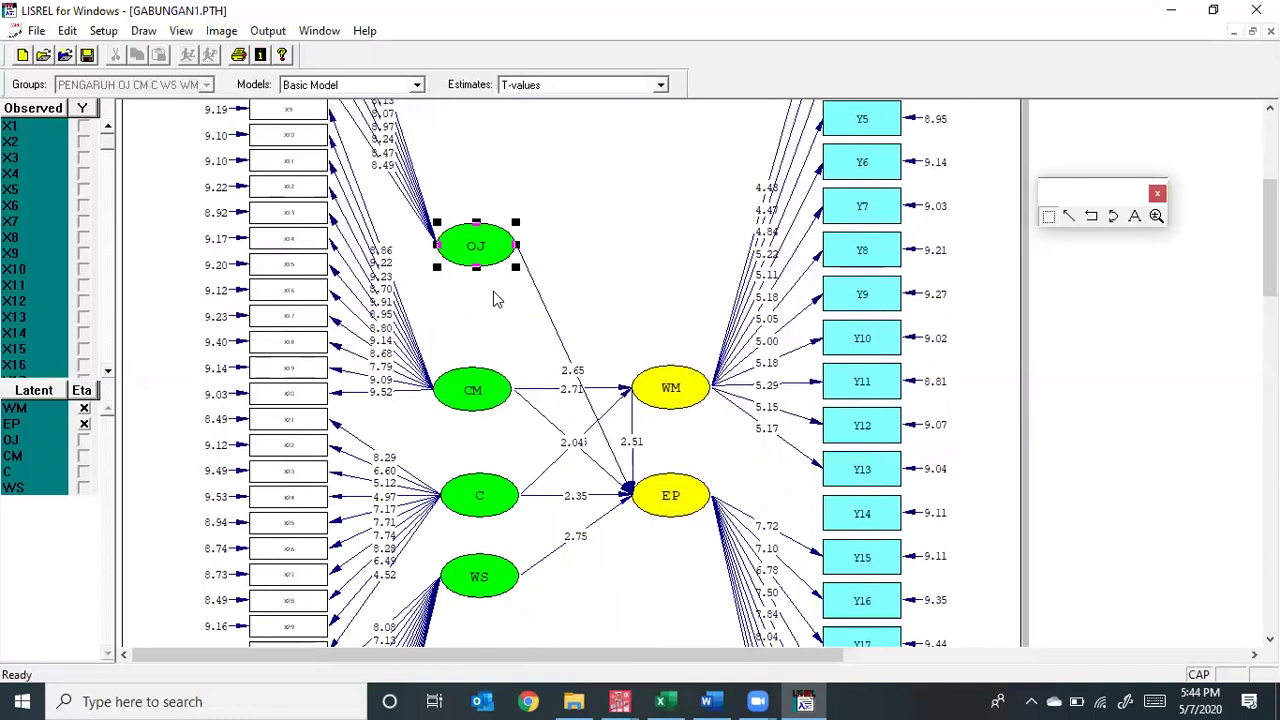
{"action": "left_click", "coordinate": [620, 90]}
{"action": "left_click", "coordinate": [598, 114]}
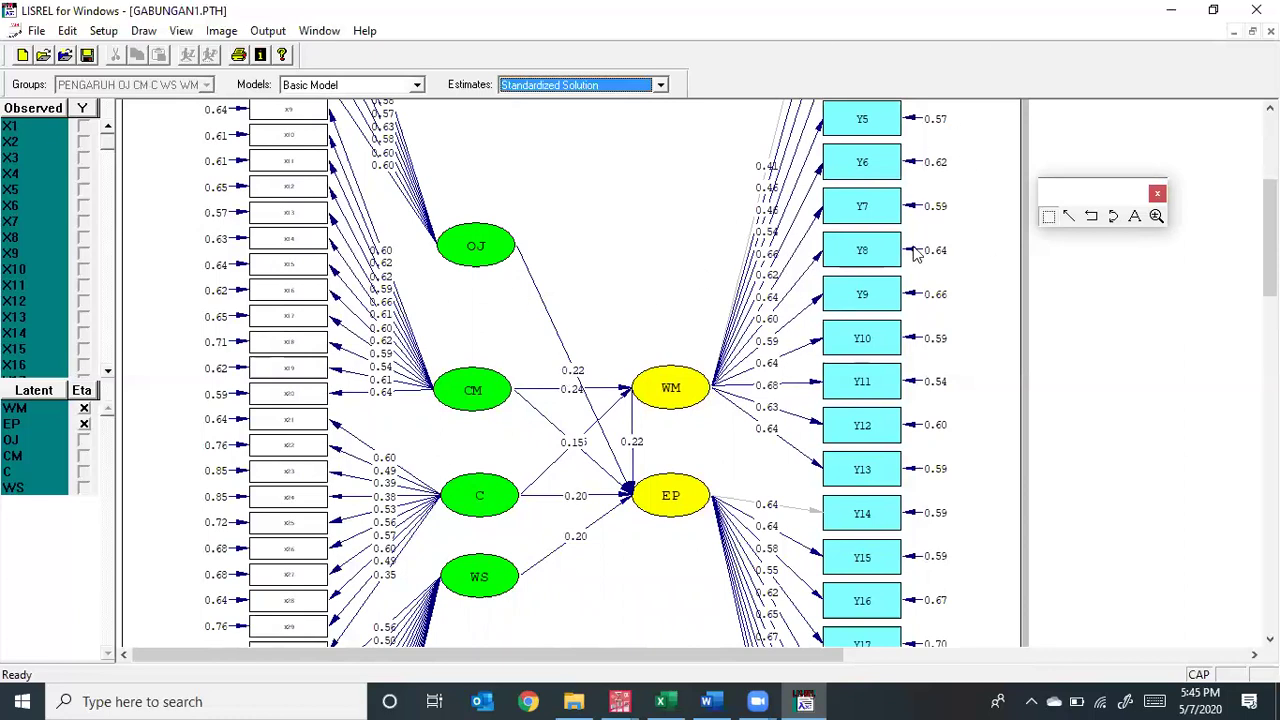
Step: Minimize the path diagram, maximize the GABUNGAN1.OUT output, and look through its syntax listing and covariance matrix
{"action": "left_click", "coordinate": [1232, 33]}
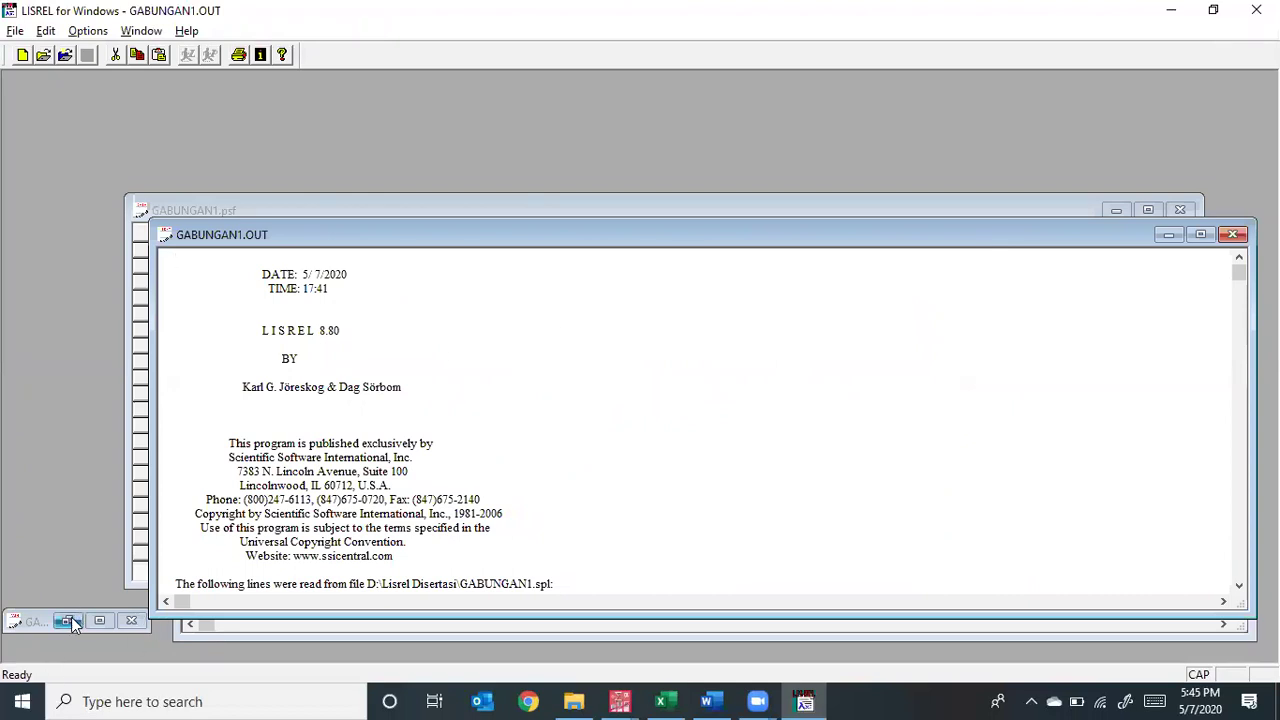
{"action": "left_click", "coordinate": [1204, 235]}
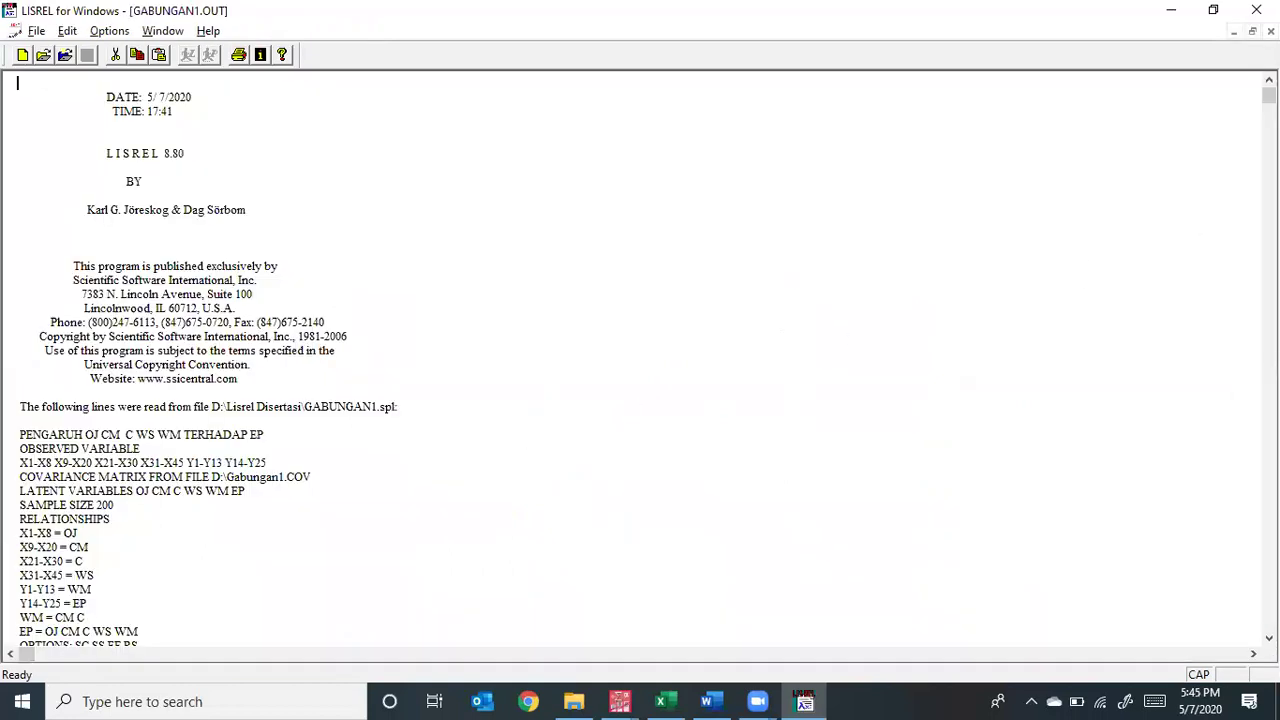
{"action": "key", "text": "Page_Down"}
{"action": "key", "text": "Page_Down"}
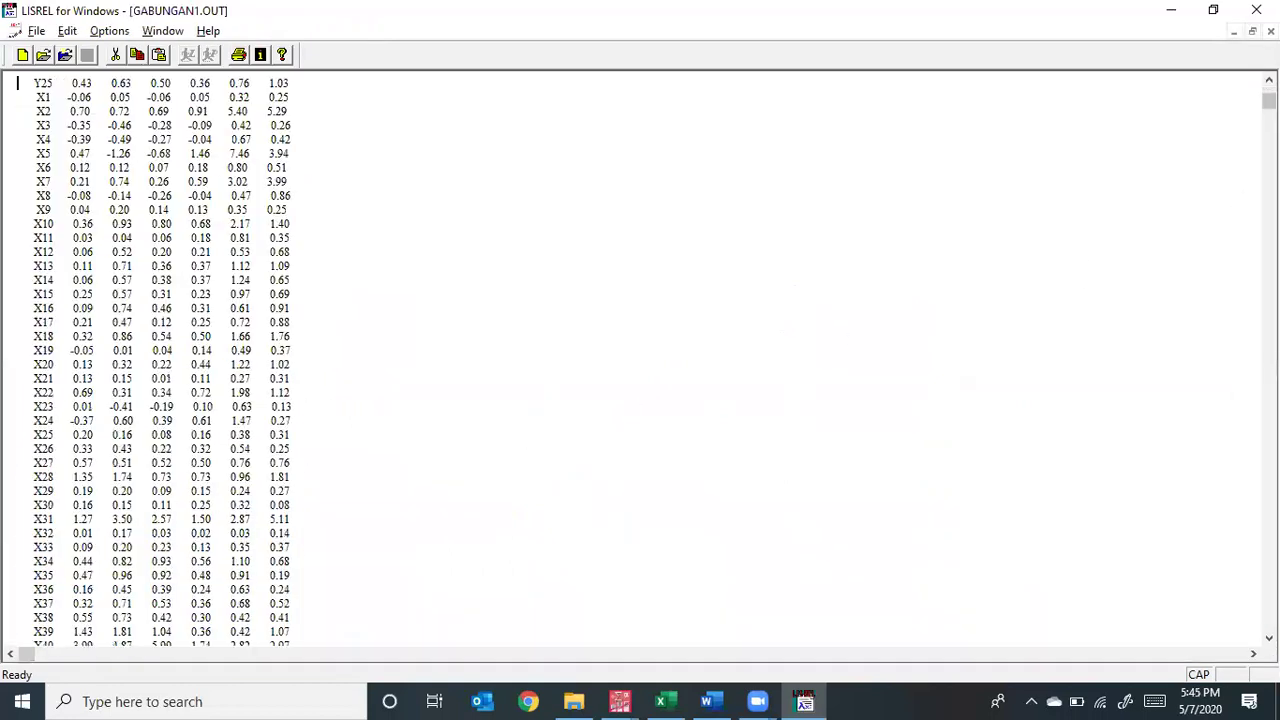
{"action": "key", "text": "Page_Down"}
{"action": "key", "text": "Page_Down"}
{"action": "key", "text": "Page_Down"}
{"action": "key", "text": "Page_Down"}
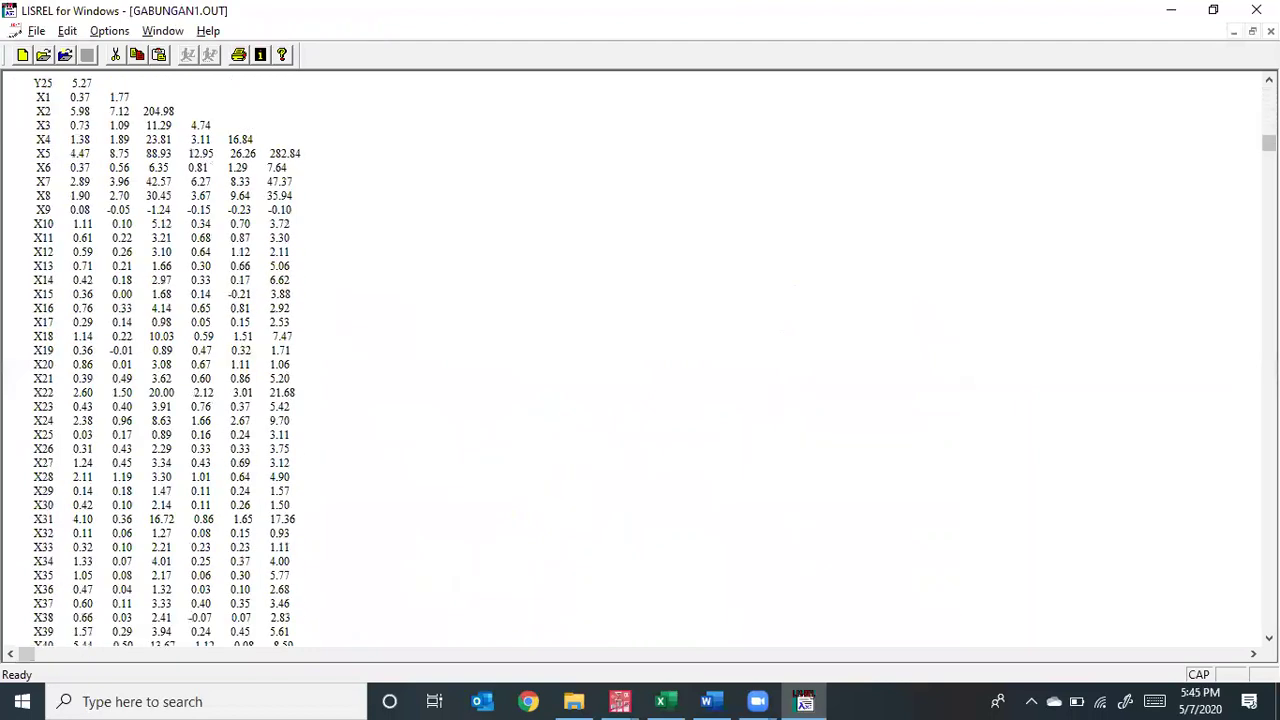
Step: Examine the measurement equations of the Y and X indicators in the output, including their error variances and R² values
{"action": "key", "text": "Page_Down"}
{"action": "key", "text": "Page_Down"}
{"action": "key", "text": "Page_Down"}
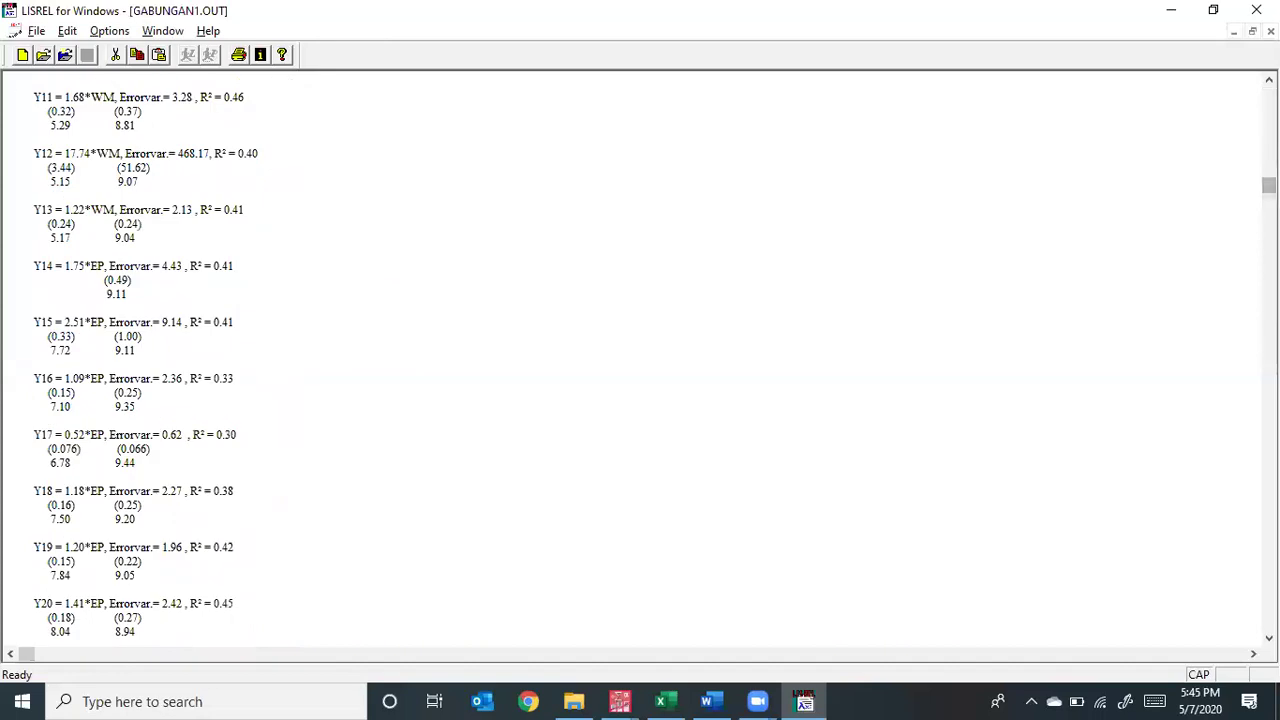
{"action": "key", "text": "Page_Down"}
{"action": "key", "text": "Page_Down"}
{"action": "key", "text": "Page_Down"}
{"action": "key", "text": "Page_Down"}
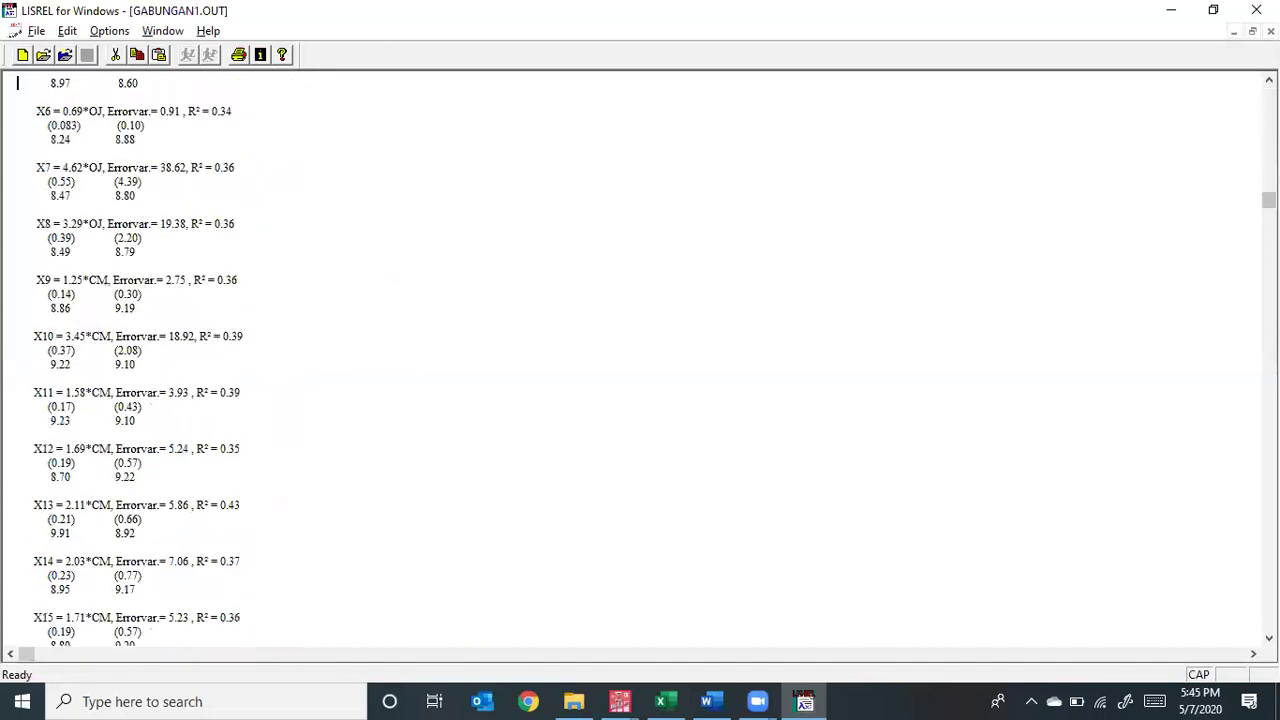
Step: Find the Goodness of Fit Statistics section, highlight its heading, and examine the fit indices through the Parsimony Goodness of Fit Index
{"action": "key", "text": "Page_Up"}
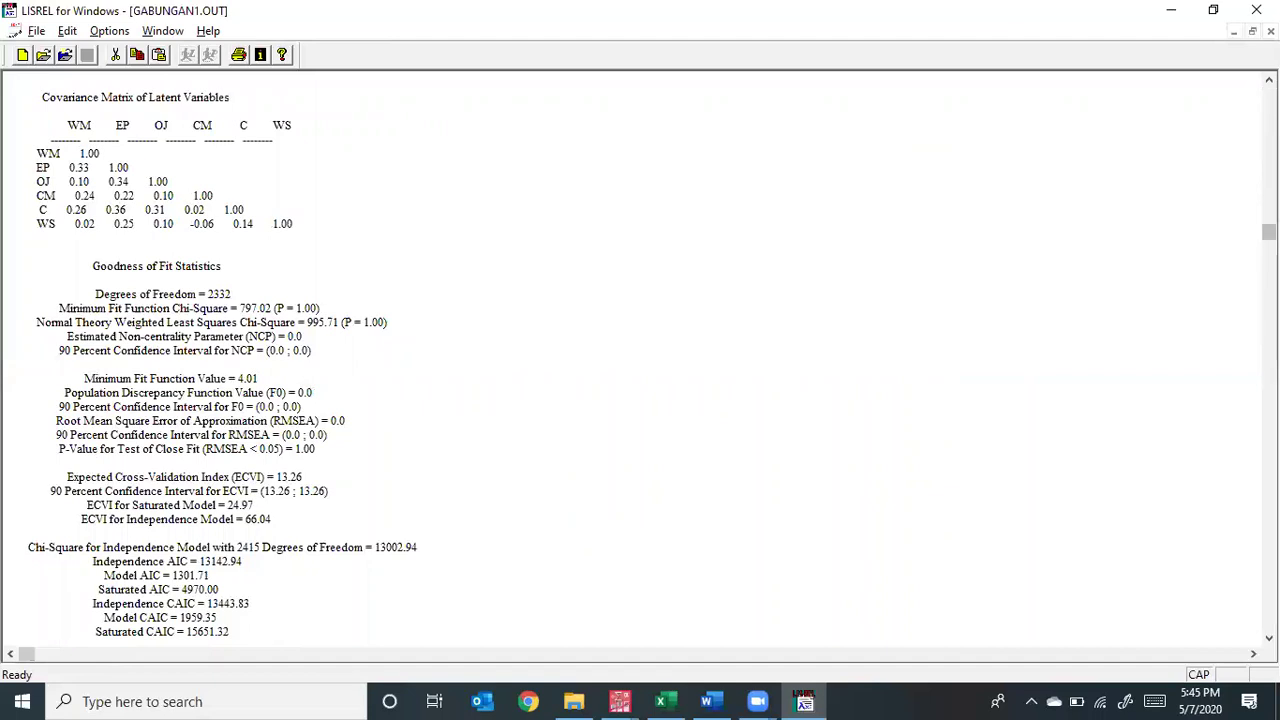
{"action": "left_click", "coordinate": [17, 644]}
{"action": "key", "text": "Down"}
{"action": "key", "text": "Down"}
{"action": "key", "text": "Down"}
{"action": "key", "text": "Down"}
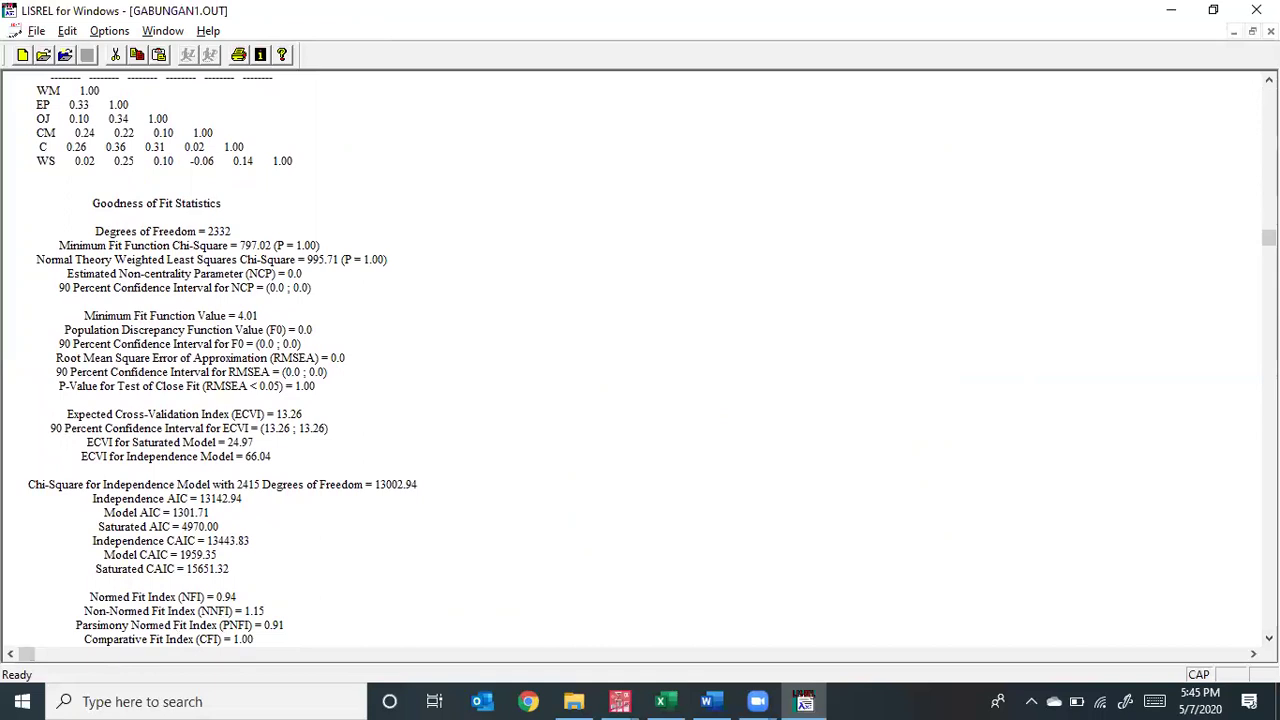
{"action": "key", "text": "Down"}
{"action": "key", "text": "Down"}
{"action": "key", "text": "Down"}
{"action": "key", "text": "Down"}
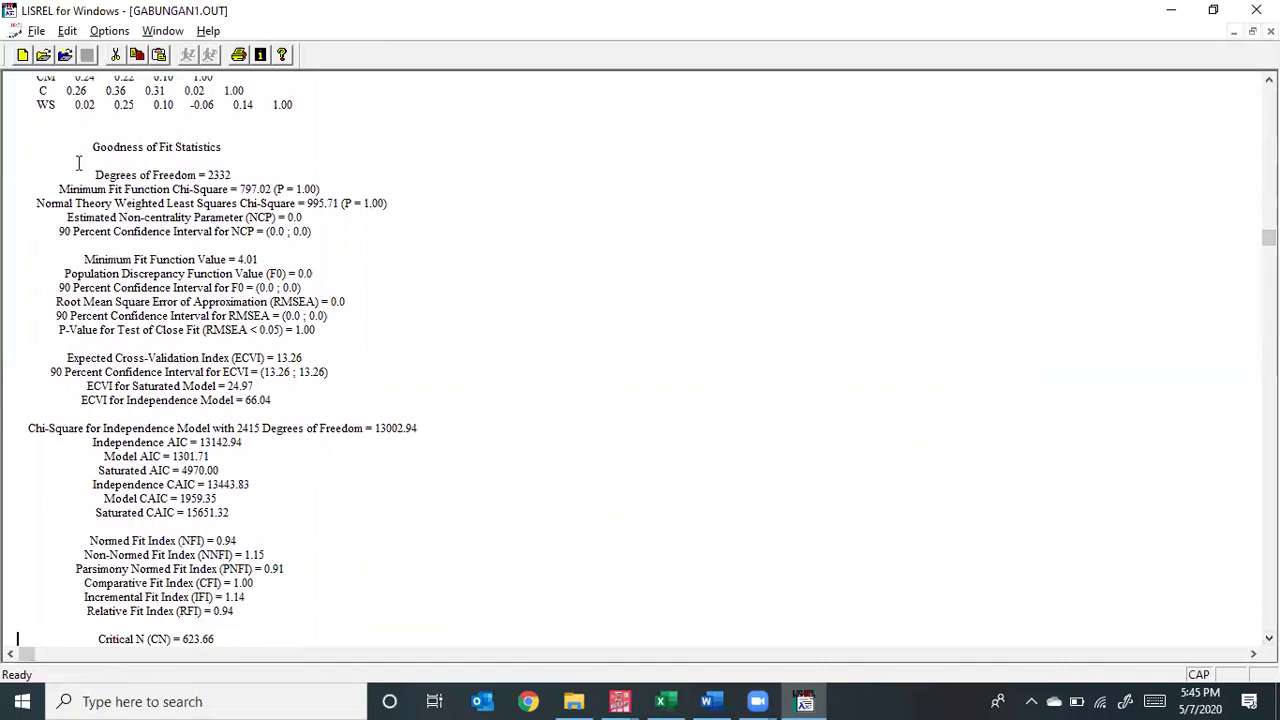
{"action": "left_click_drag", "start_coordinate": [91, 147], "coordinate": [241, 147]}
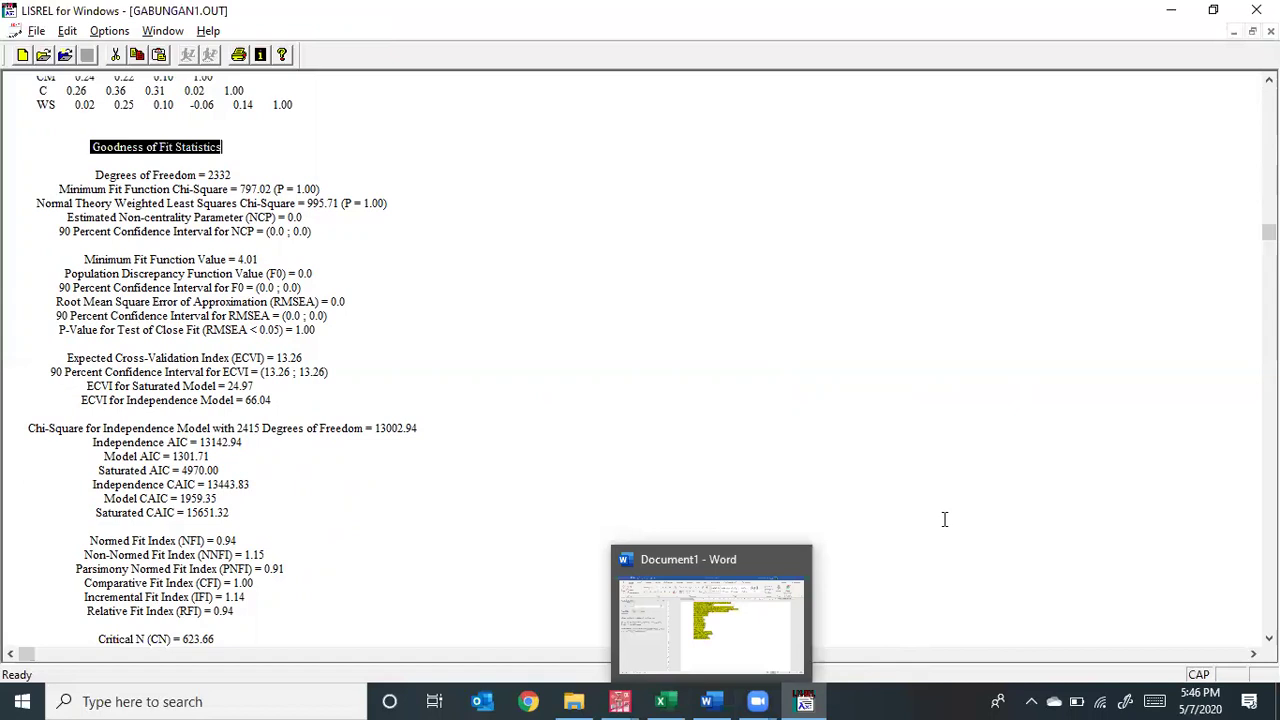
{"action": "key", "text": "Page_Down"}
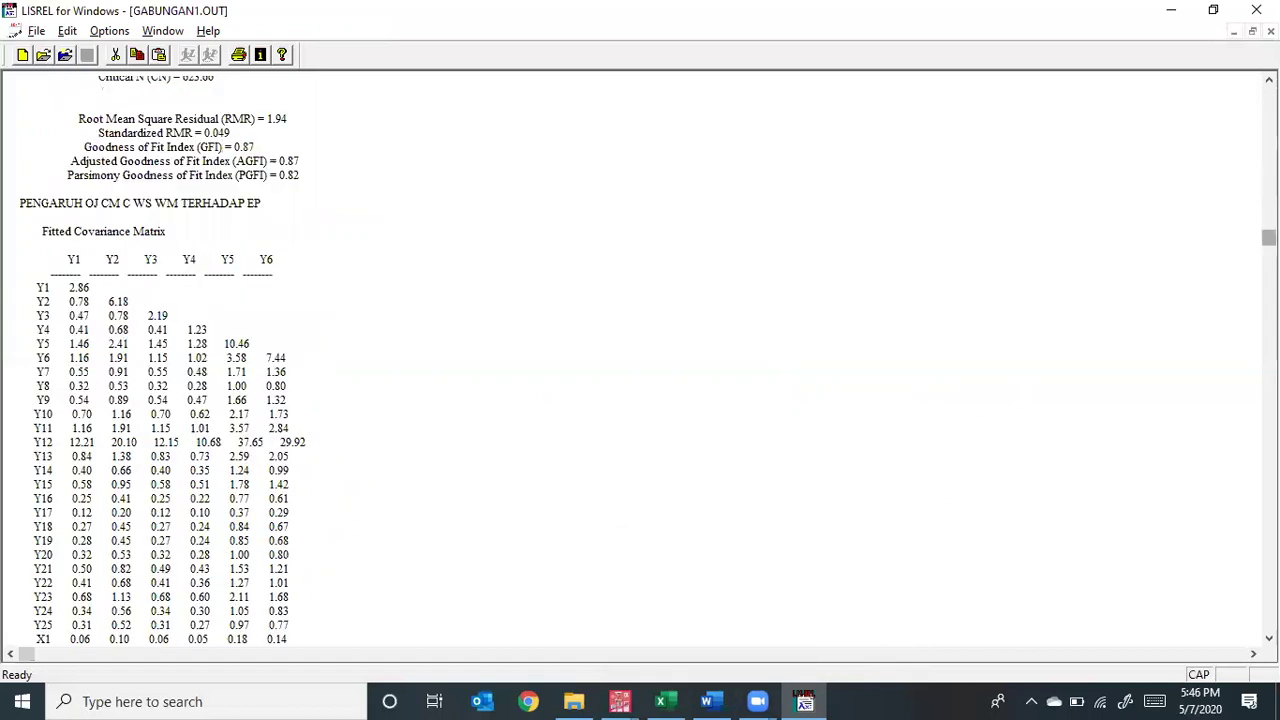
{"action": "key", "text": "Page_Up"}
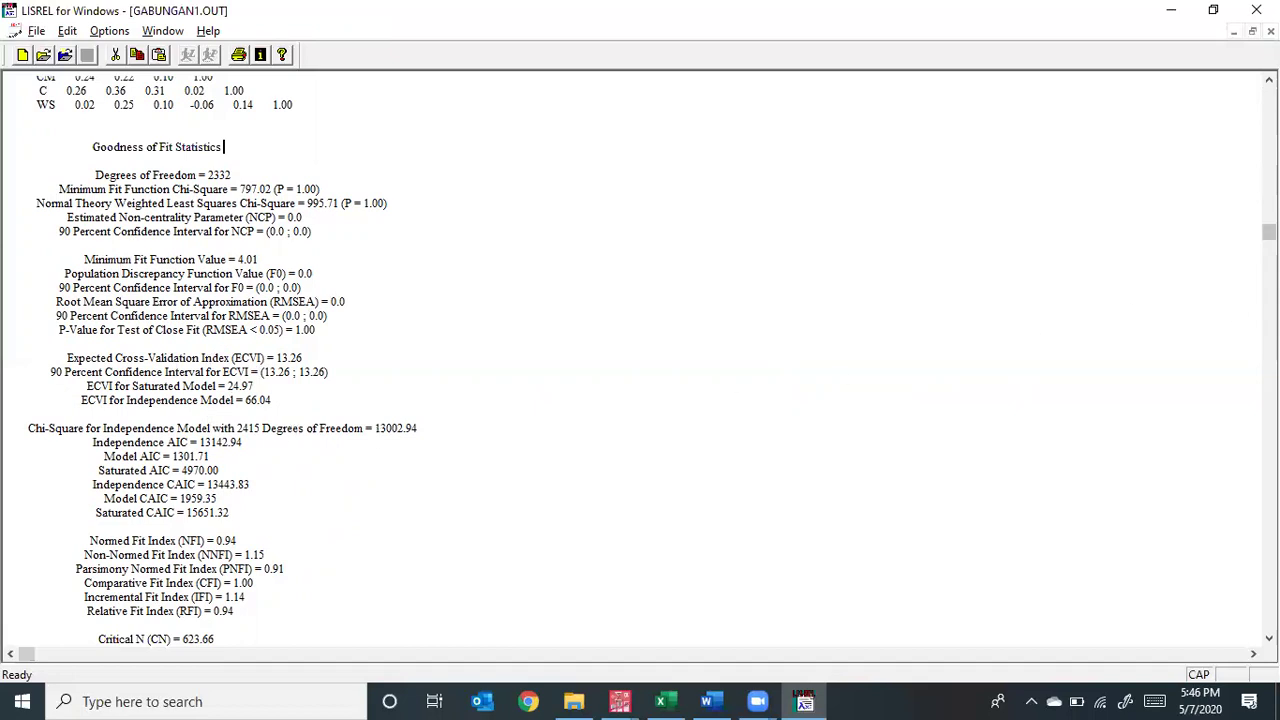
Step: Look through the Fitted Covariance Matrix tables down to the start of the Fitted Residuals
{"action": "key", "text": "Page_Down"}
{"action": "key", "text": "Page_Down"}
{"action": "key", "text": "Page_Down"}
{"action": "key", "text": "Page_Down"}
{"action": "key", "text": "Page_Down"}
{"action": "key", "text": "Page_Down"}
{"action": "key", "text": "Page_Down"}
{"action": "key", "text": "Page_Down"}
{"action": "key", "text": "Page_Down"}
{"action": "key", "text": "Page_Down"}
{"action": "key", "text": "Page_Down"}
{"action": "key", "text": "Page_Down"}
{"action": "key", "text": "Page_Down"}
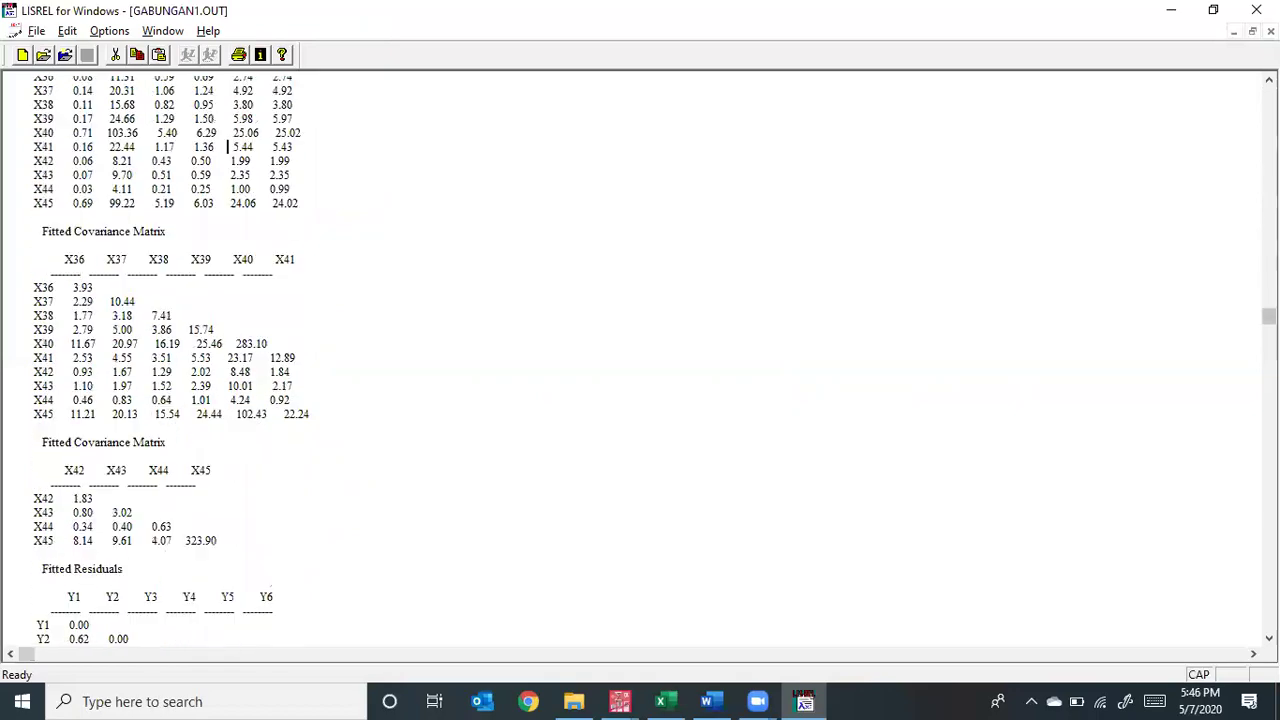
Step: Look through the fitted and standardized residual tables and examine the suggested modification indices
{"action": "key", "text": "Page_Down"}
{"action": "key", "text": "Page_Down"}
{"action": "key", "text": "Page_Down"}
{"action": "key", "text": "Page_Down"}
{"action": "key", "text": "Page_Down"}
{"action": "key", "text": "Page_Down"}
{"action": "key", "text": "Page_Down"}
{"action": "key", "text": "Page_Down"}
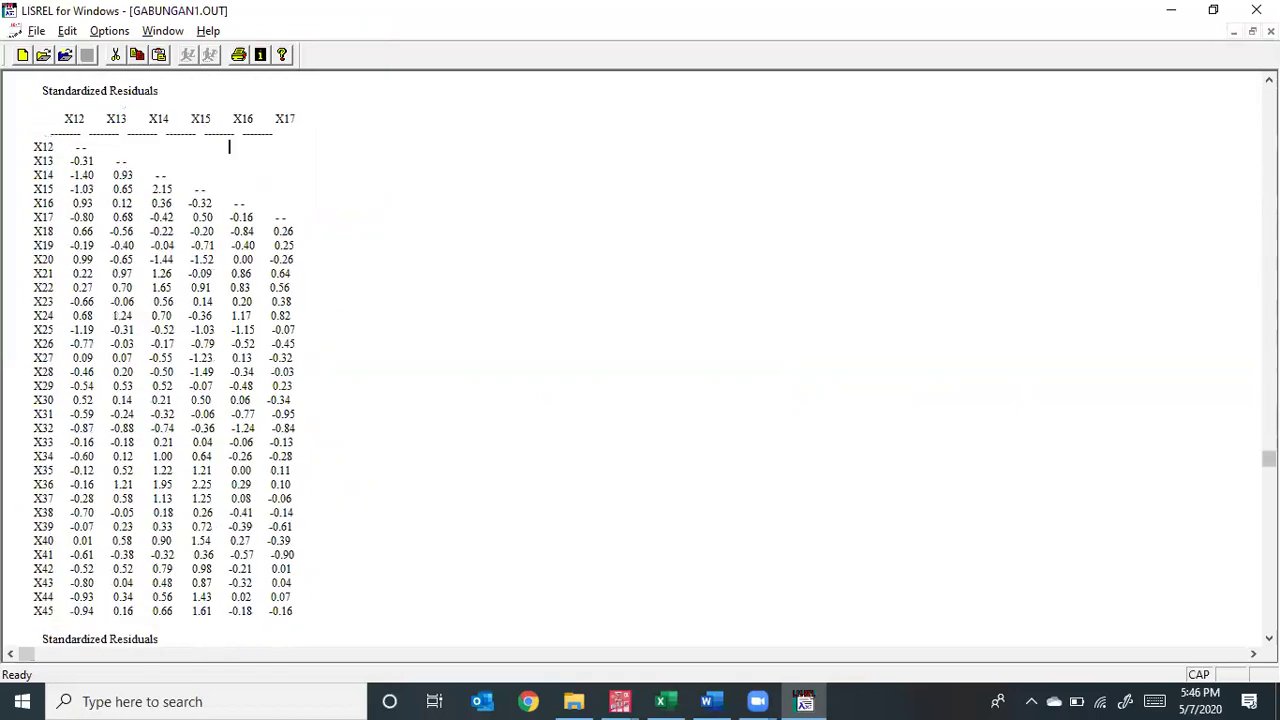
{"action": "key", "text": "Page_Down"}
{"action": "key", "text": "Page_Down"}
{"action": "key", "text": "Page_Down"}
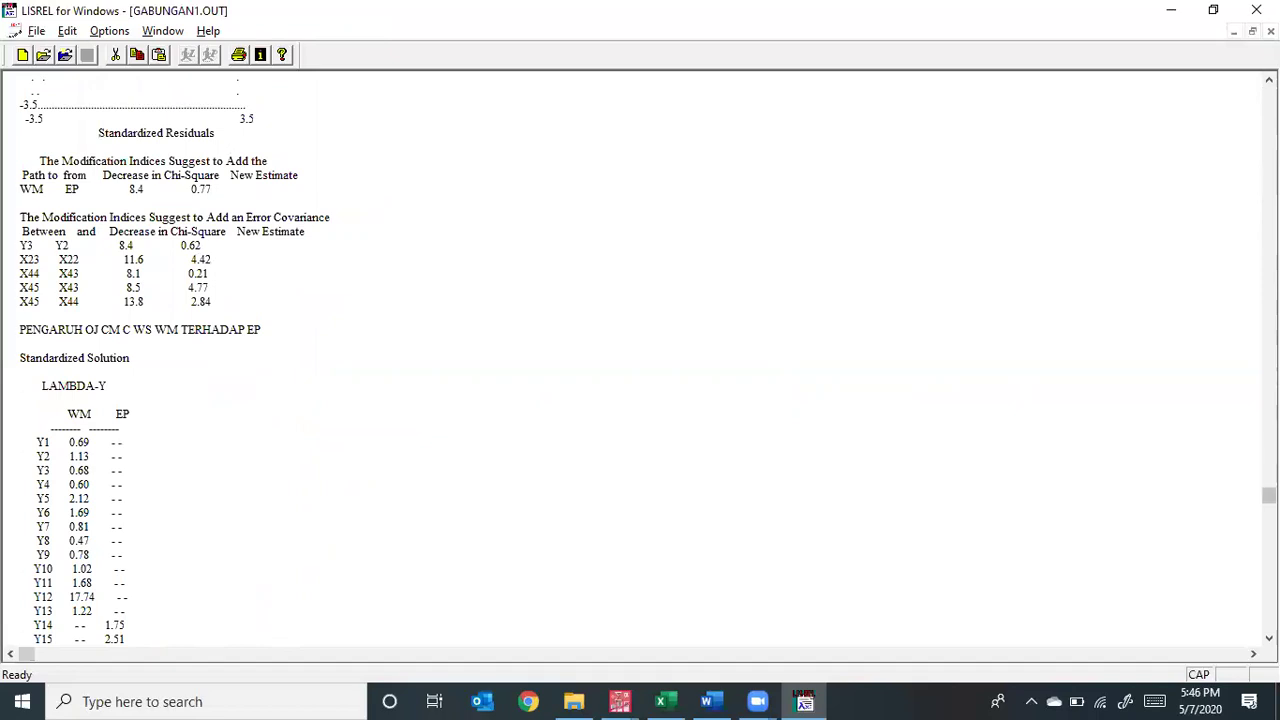
Step: Go back through the output to review the Largest Positive Standardized Residuals and the Qplot
{"action": "key", "text": "Page_Up"}
{"action": "key", "text": "Page_Up"}
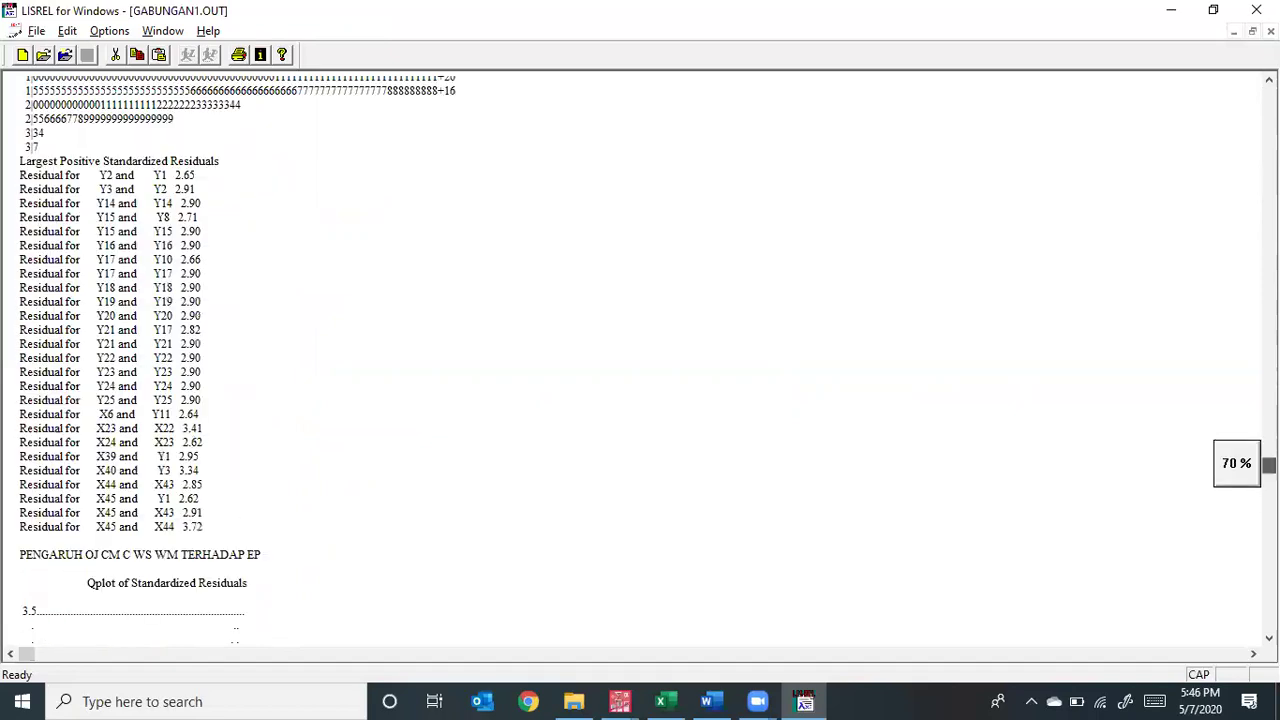
{"action": "key", "text": "Page_Up"}
{"action": "key", "text": "Page_Up"}
{"action": "key", "text": "Page_Up"}
{"action": "key", "text": "Page_Up"}
{"action": "key", "text": "Page_Up"}
{"action": "key", "text": "Page_Up"}
{"action": "key", "text": "Page_Up"}
{"action": "key", "text": "Page_Up"}
Step: Examine the standardized BETA, GAMMA and PSI matrices, the ETA and KSI correlations, and the effects of ETA on Y
{"action": "key", "text": "Page_Down"}
{"action": "key", "text": "Page_Down"}
{"action": "key", "text": "Page_Down"}
{"action": "key", "text": "Page_Down"}
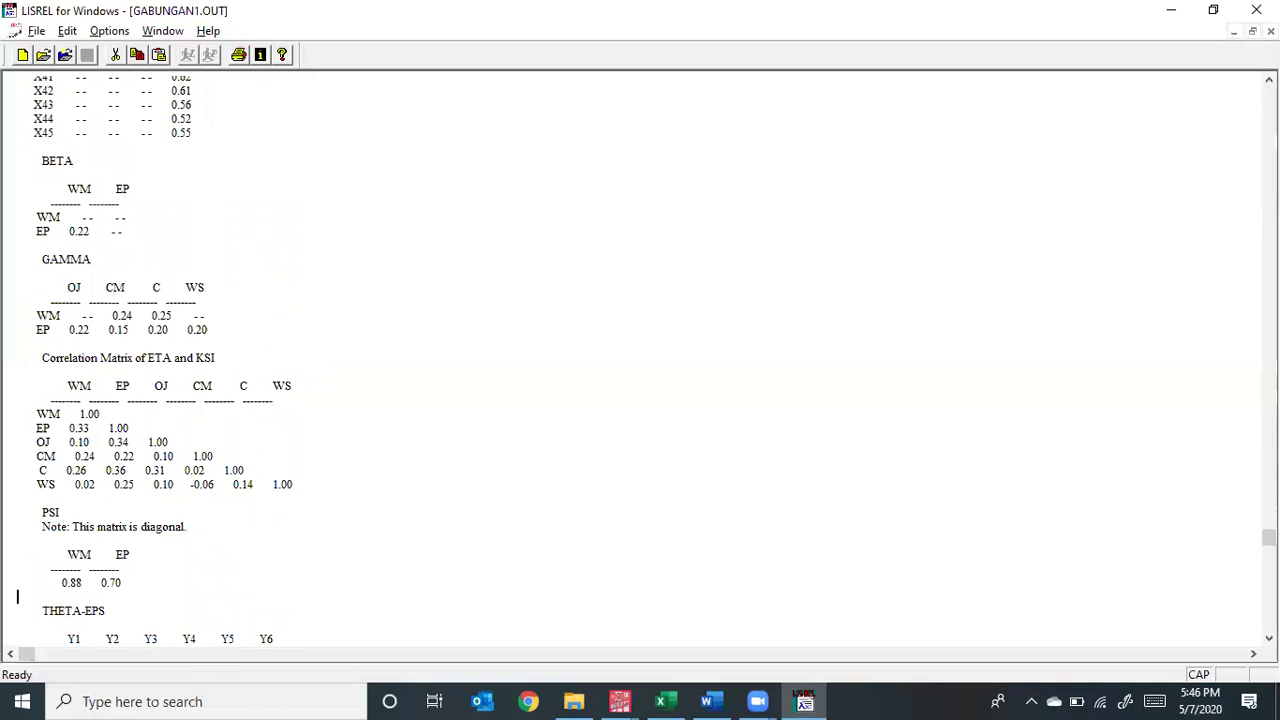
{"action": "key", "text": "Page_Down"}
{"action": "key", "text": "Page_Down"}
{"action": "key", "text": "Page_Down"}
{"action": "key", "text": "Page_Down"}
{"action": "key", "text": "Page_Down"}
{"action": "key", "text": "Page_Down"}
{"action": "key", "text": "Page_Down"}
{"action": "key", "text": "Page_Down"}
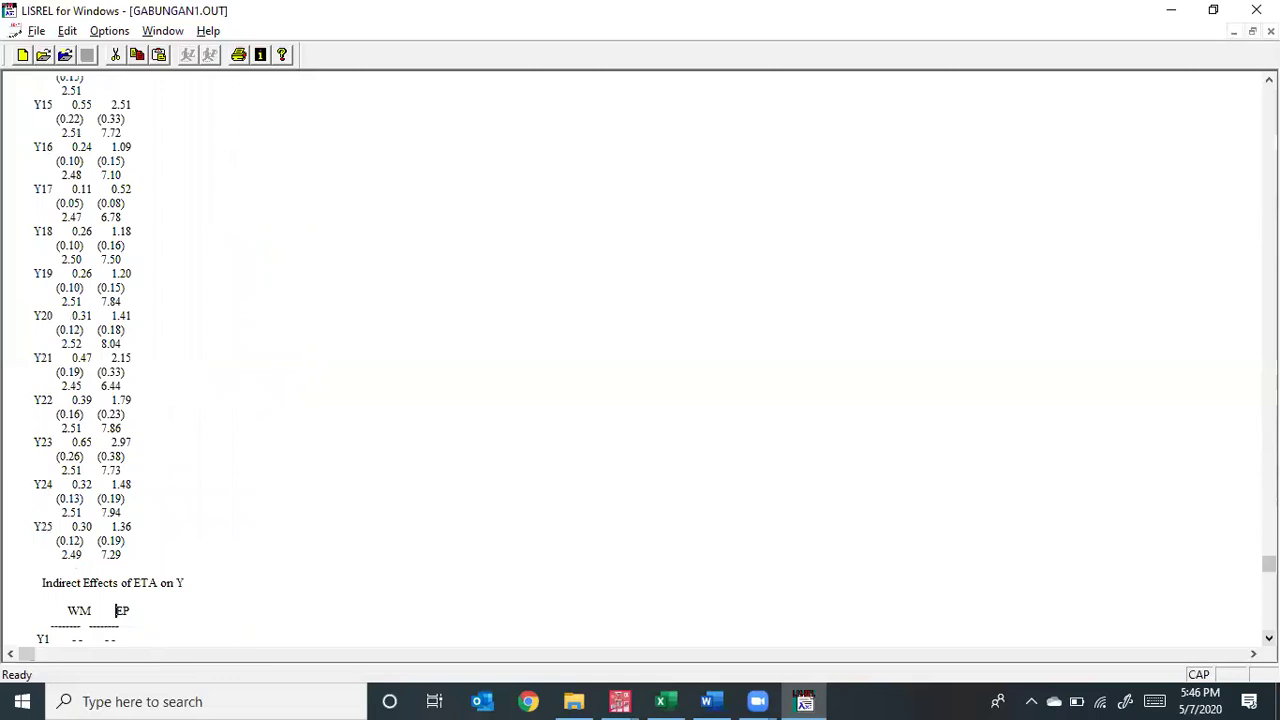
Step: Examine the Indirect Effects of ETA on Y table for indicators Y1 to Y24
{"action": "key", "text": "Down"}
{"action": "key", "text": "Down"}
{"action": "key", "text": "Down"}
{"action": "key", "text": "Down"}
{"action": "key", "text": "Down"}
{"action": "key", "text": "Down"}
{"action": "key", "text": "Down"}
{"action": "key", "text": "Down"}
{"action": "key", "text": "Down"}
{"action": "key", "text": "Down"}
{"action": "key", "text": "Down"}
{"action": "key", "text": "Down"}
{"action": "key", "text": "Down"}
{"action": "key", "text": "Down"}
{"action": "key", "text": "Down"}
{"action": "key", "text": "Down"}
{"action": "key", "text": "Down"}
{"action": "key", "text": "Down"}
{"action": "key", "text": "Down"}
{"action": "key", "text": "Down"}
{"action": "key", "text": "Down"}
{"action": "key", "text": "Down"}
{"action": "key", "text": "Down"}
{"action": "key", "text": "Down"}
{"action": "key", "text": "Down"}
{"action": "key", "text": "Down"}
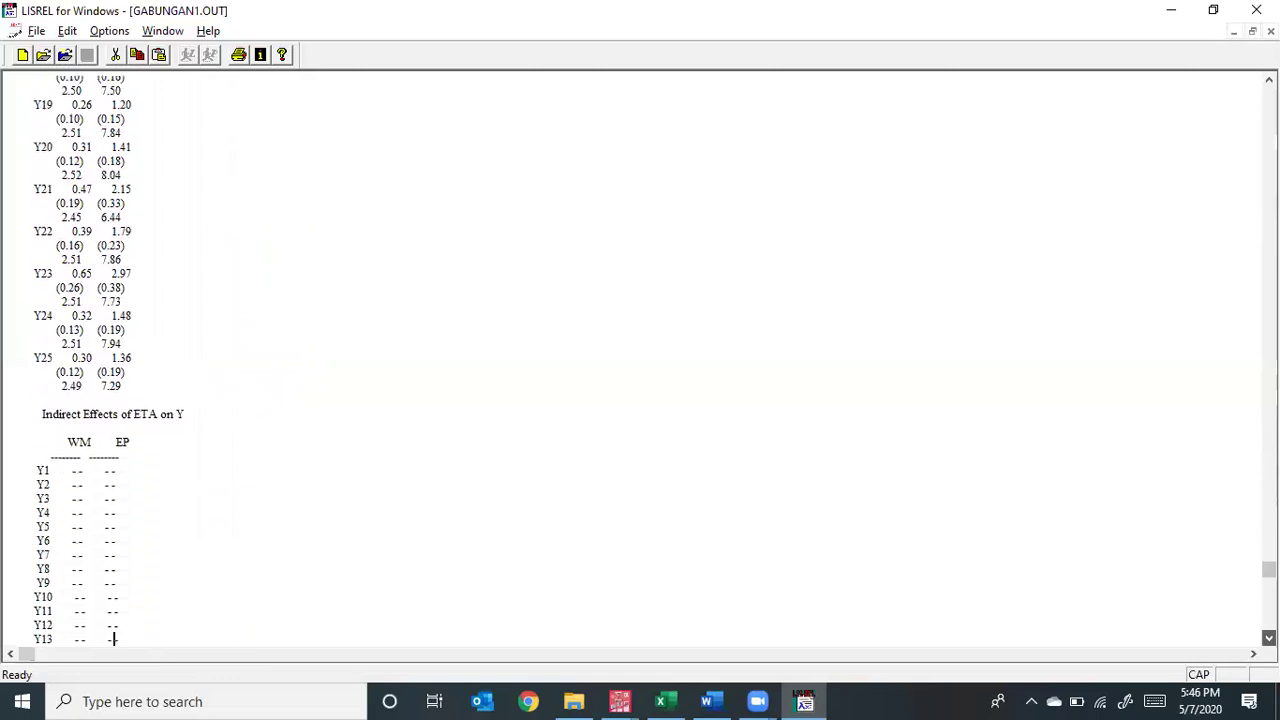
{"action": "key", "text": "Down"}
{"action": "key", "text": "Down"}
{"action": "key", "text": "Down"}
{"action": "key", "text": "Down"}
{"action": "key", "text": "Down"}
{"action": "key", "text": "Down"}
{"action": "key", "text": "Down"}
{"action": "key", "text": "Down"}
{"action": "key", "text": "Down"}
{"action": "key", "text": "Down"}
{"action": "key", "text": "Down"}
{"action": "key", "text": "Down"}
{"action": "key", "text": "Down"}
{"action": "key", "text": "Down"}
{"action": "key", "text": "Down"}
{"action": "key", "text": "Down"}
{"action": "key", "text": "Down"}
{"action": "key", "text": "Down"}
{"action": "key", "text": "Down"}
{"action": "key", "text": "Down"}
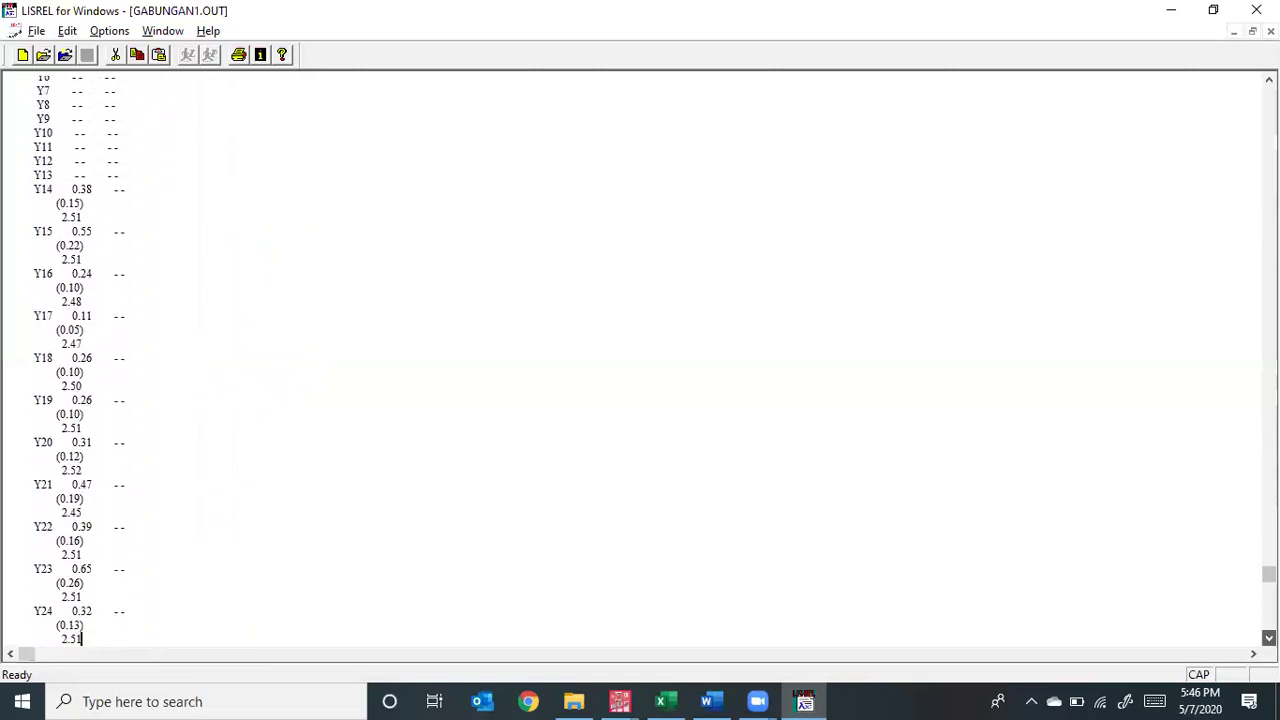
Step: Finish the indirect effects table at Y25 and examine the Total Effects of KSI on Y
{"action": "key", "text": "Down"}
{"action": "key", "text": "Down"}
{"action": "key", "text": "Down"}
{"action": "key", "text": "Down"}
{"action": "key", "text": "Down"}
{"action": "key", "text": "Down"}
{"action": "key", "text": "Down"}
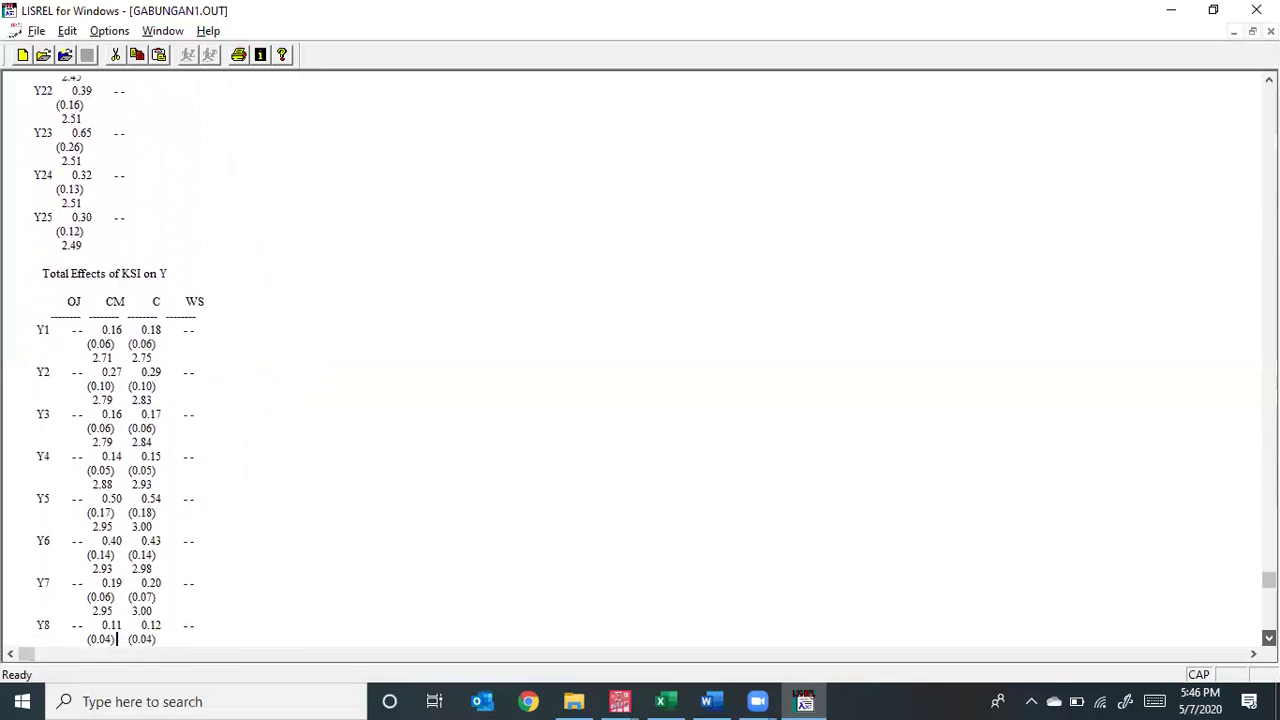
Step: Find the Standardized Total and Indirect Effects section and examine the effects of KSI on ETA and ETA on ETA
{"action": "key", "text": "Page_Down"}
{"action": "key", "text": "Page_Down"}
{"action": "key", "text": "Page_Down"}
{"action": "key", "text": "Page_Up"}
{"action": "key", "text": "Page_Up"}
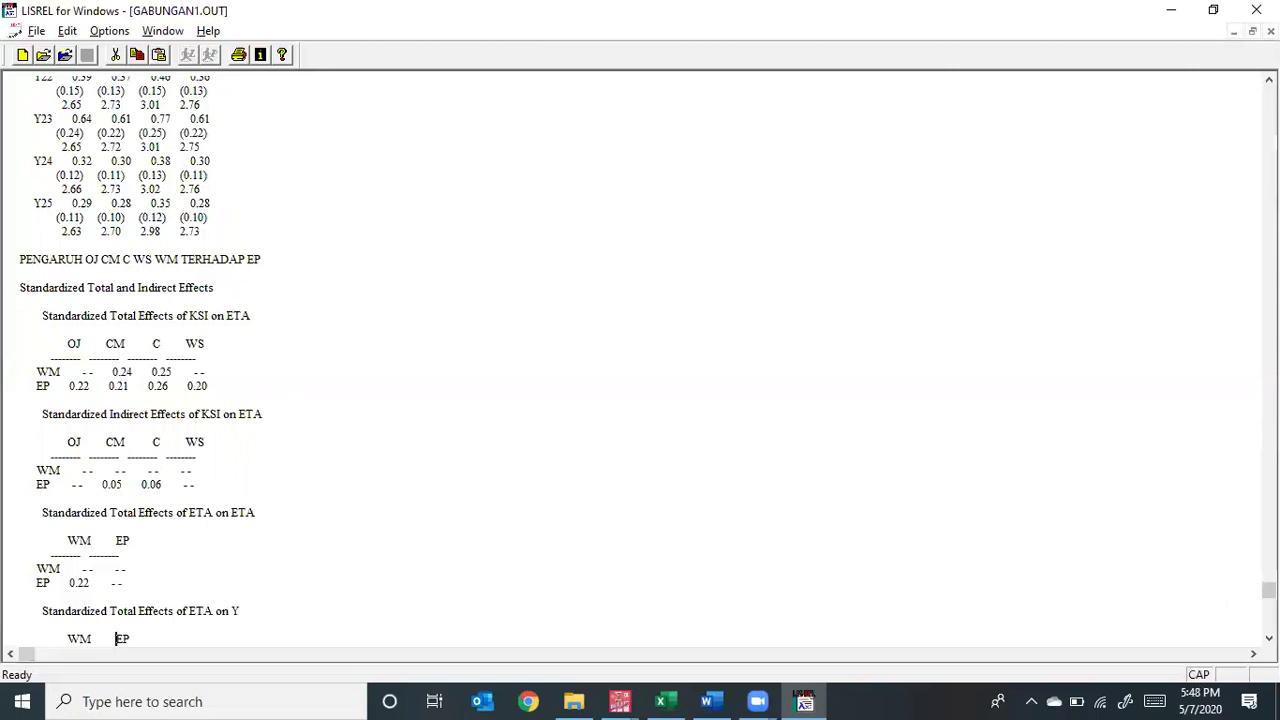
{"action": "scroll", "coordinate": [117, 638], "scroll_direction": "down", "scroll_amount": 13}
{"action": "scroll", "coordinate": [116, 638], "scroll_direction": "up", "scroll_amount": 13}
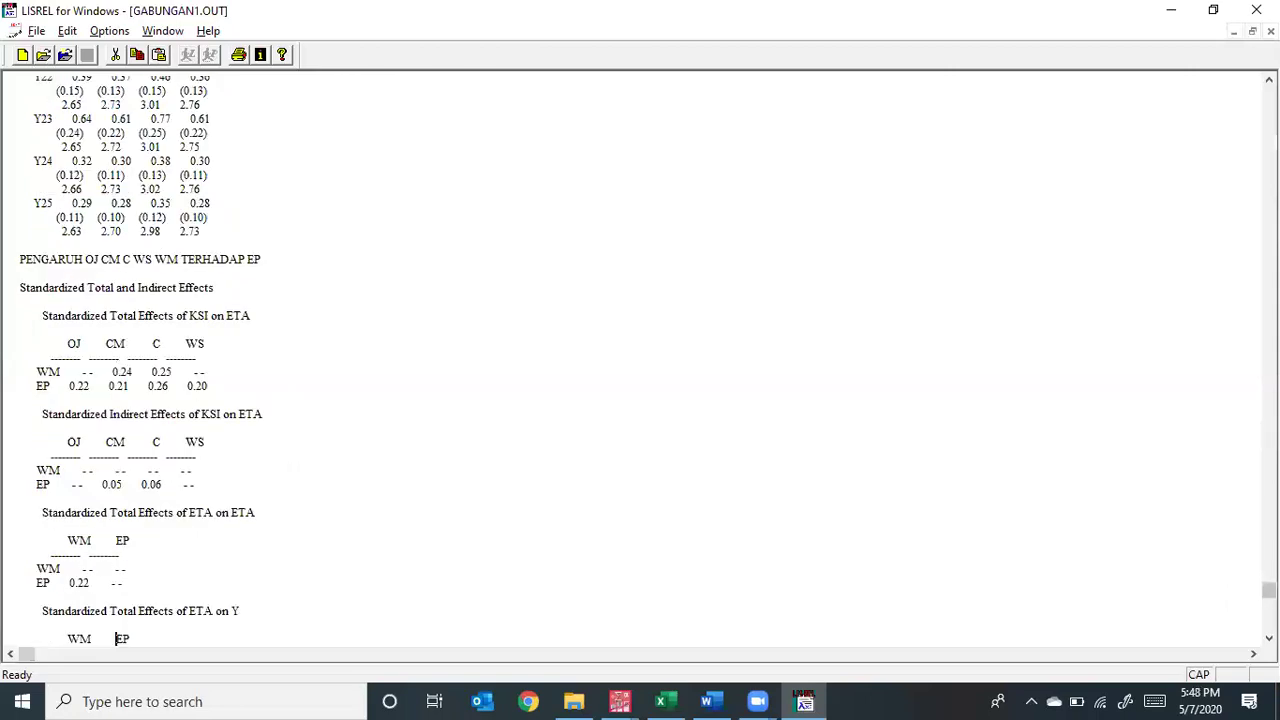